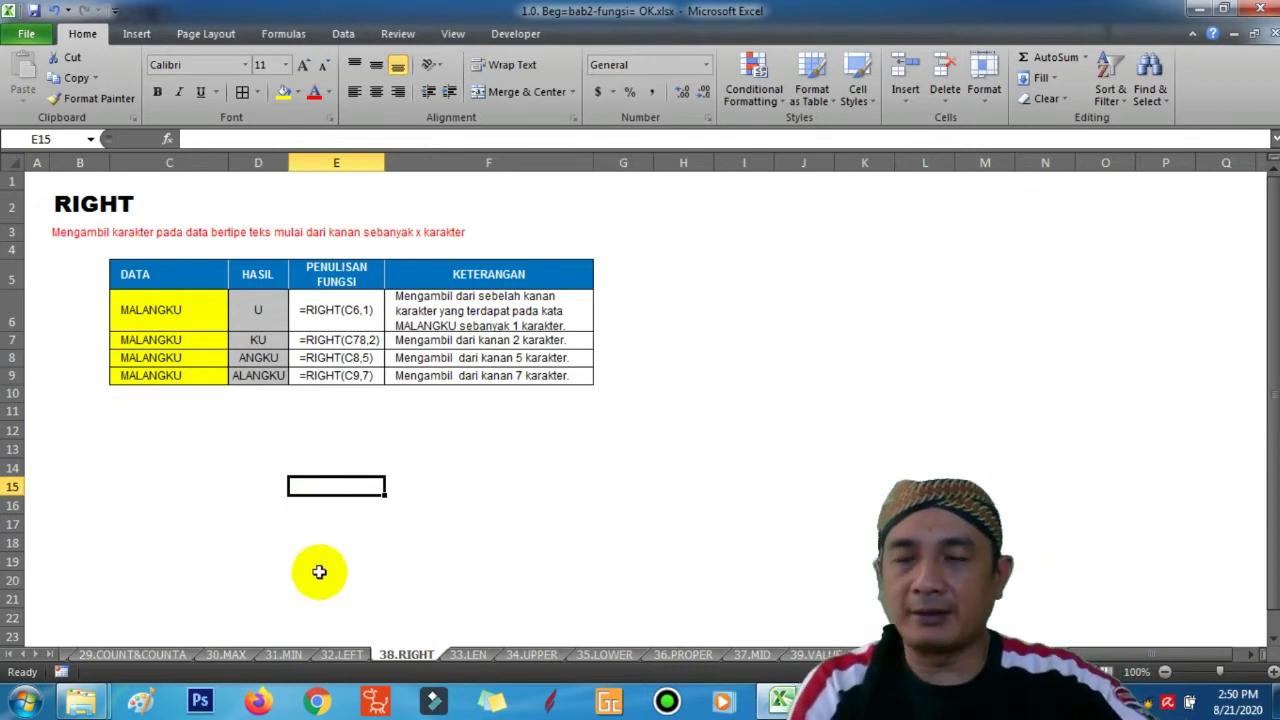
Step: Compare the 32.LEFT and 38.RIGHT example tables by switching between the two sheets
left_click(343, 654)
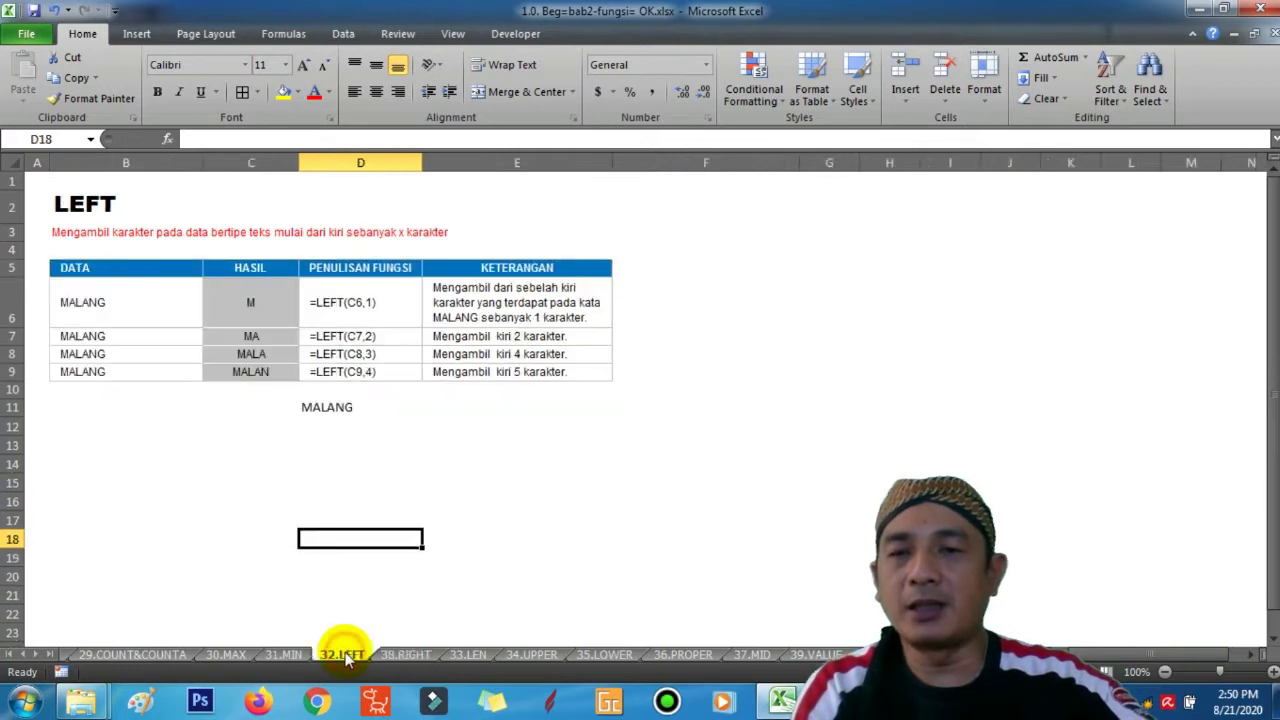
left_click(404, 653)
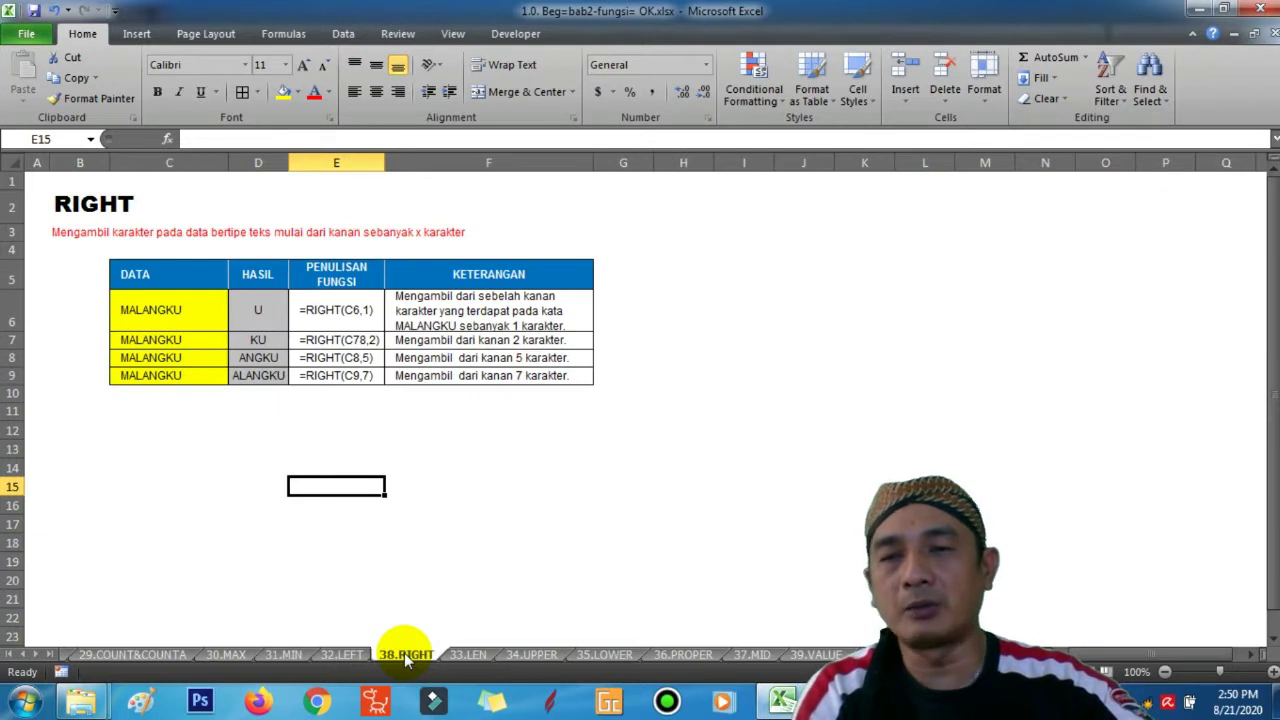
left_click(343, 652)
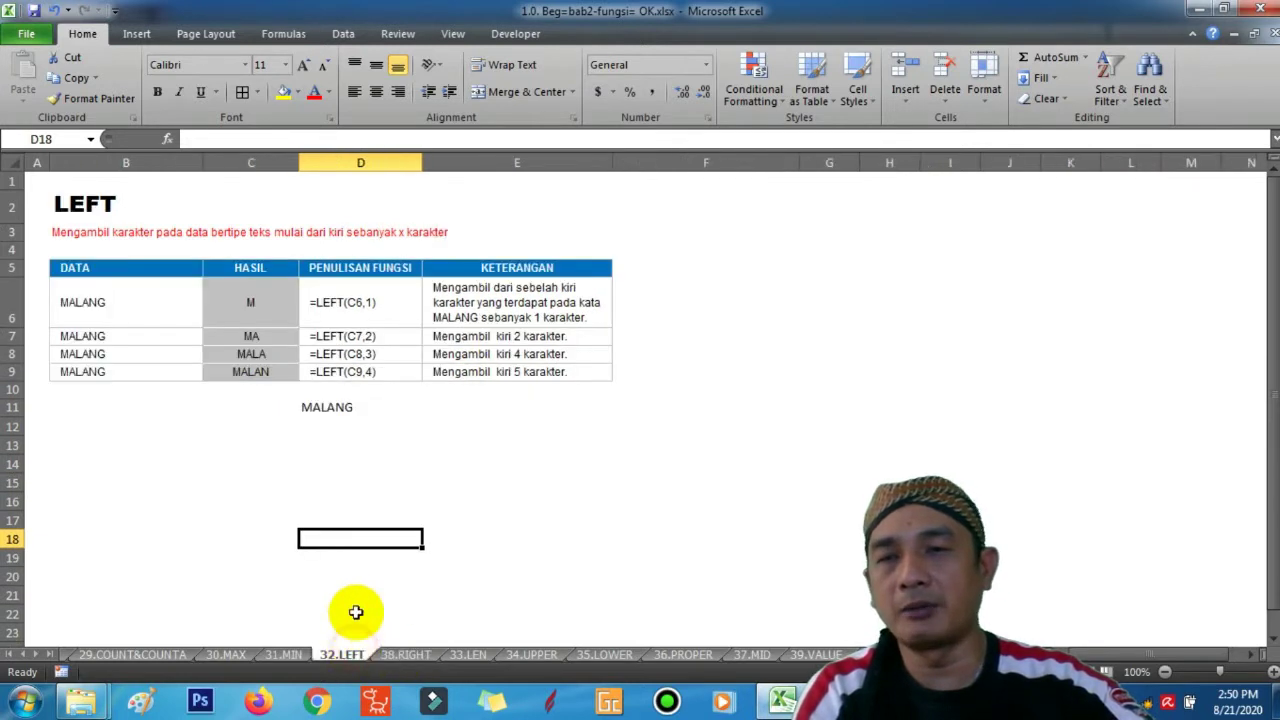
left_click(406, 655)
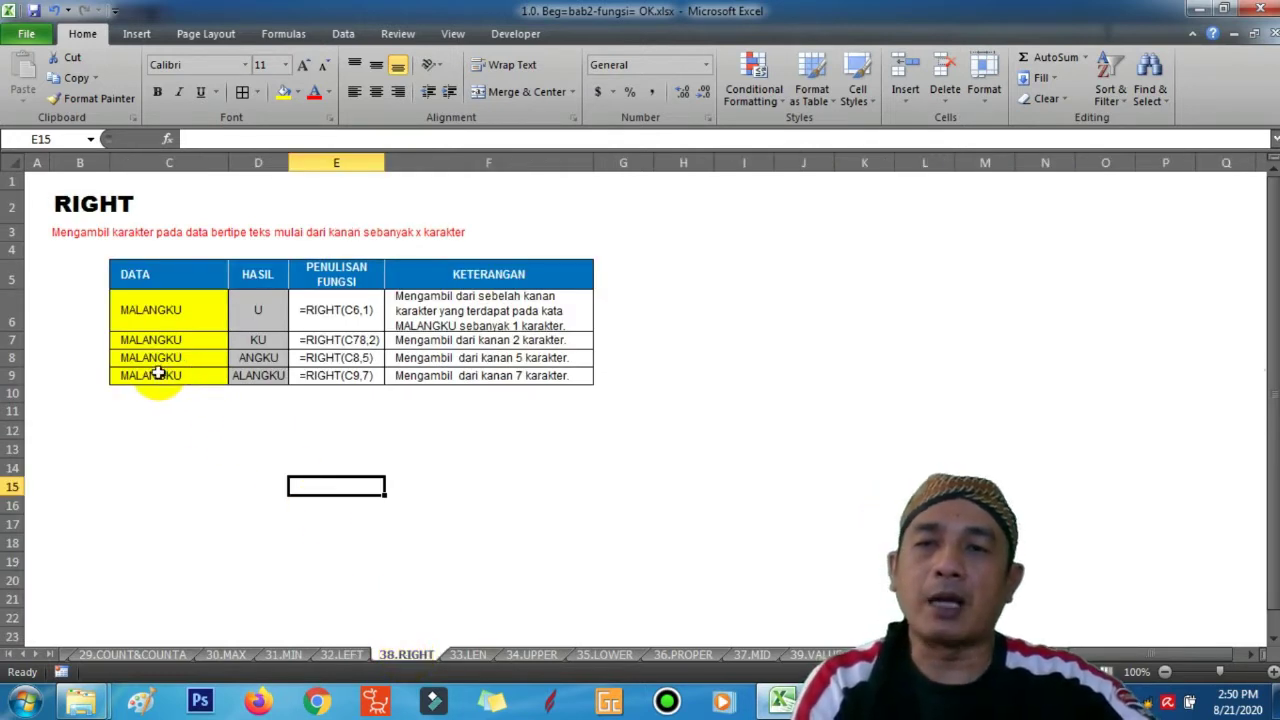
left_click(342, 654)
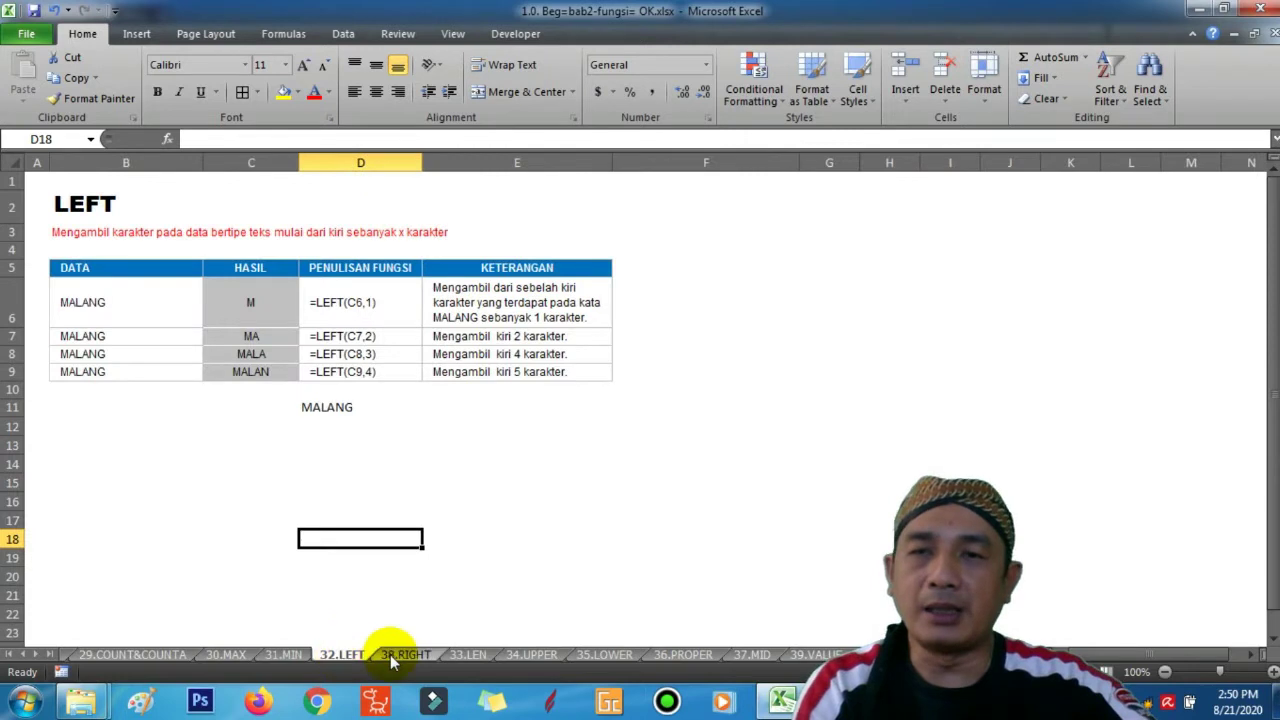
left_click(390, 654)
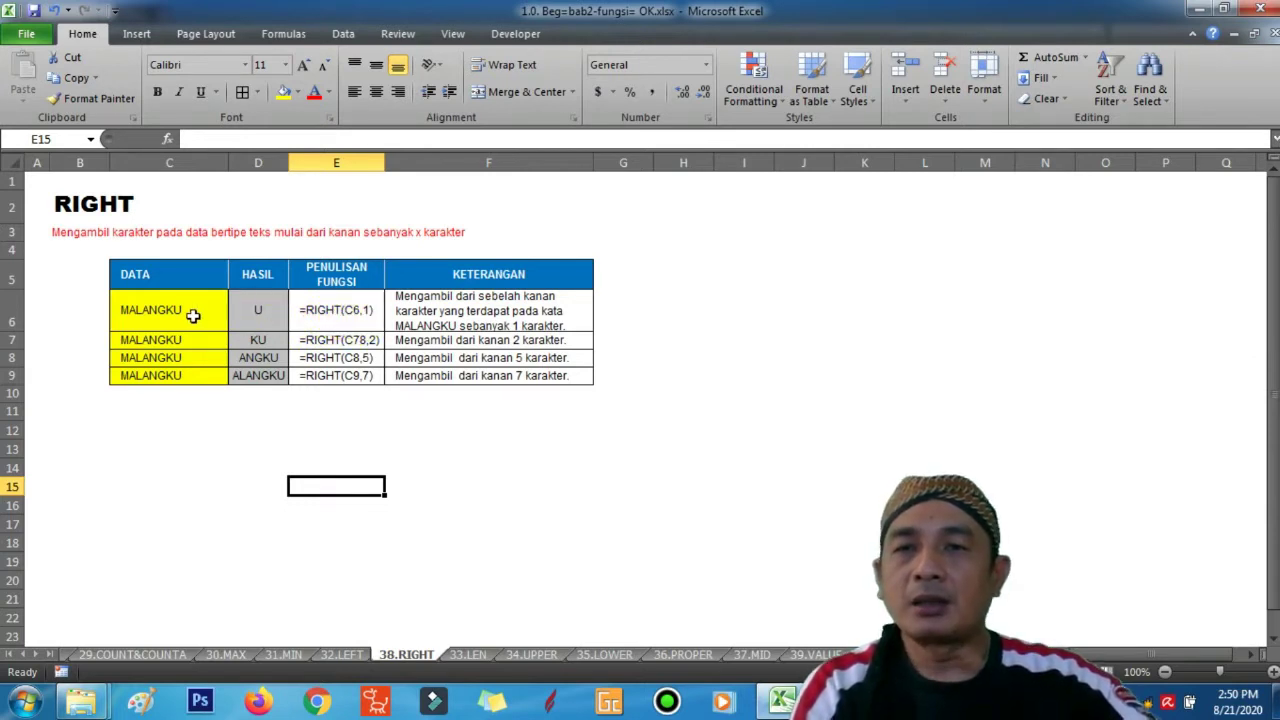
Step: Enter =RIGHT(C6,1) in D12 so it returns U
left_click(255, 314)
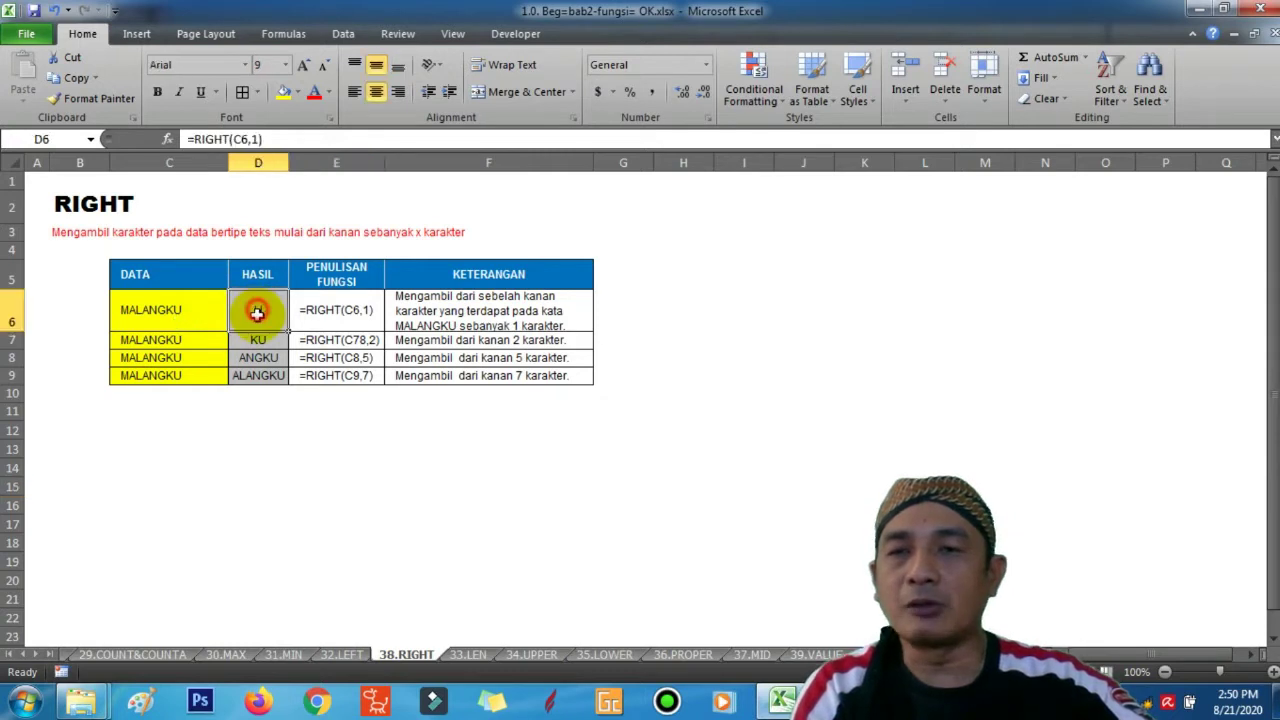
left_click(257, 432)
type("=R")
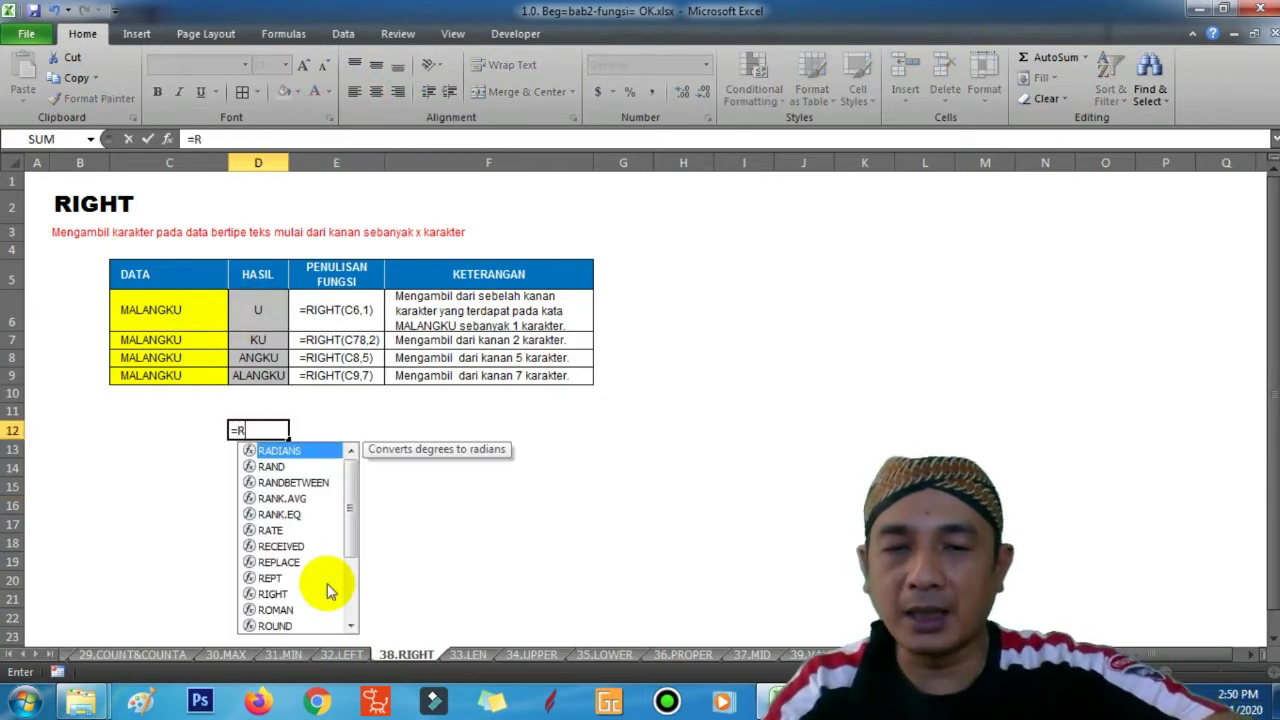
type("IG")
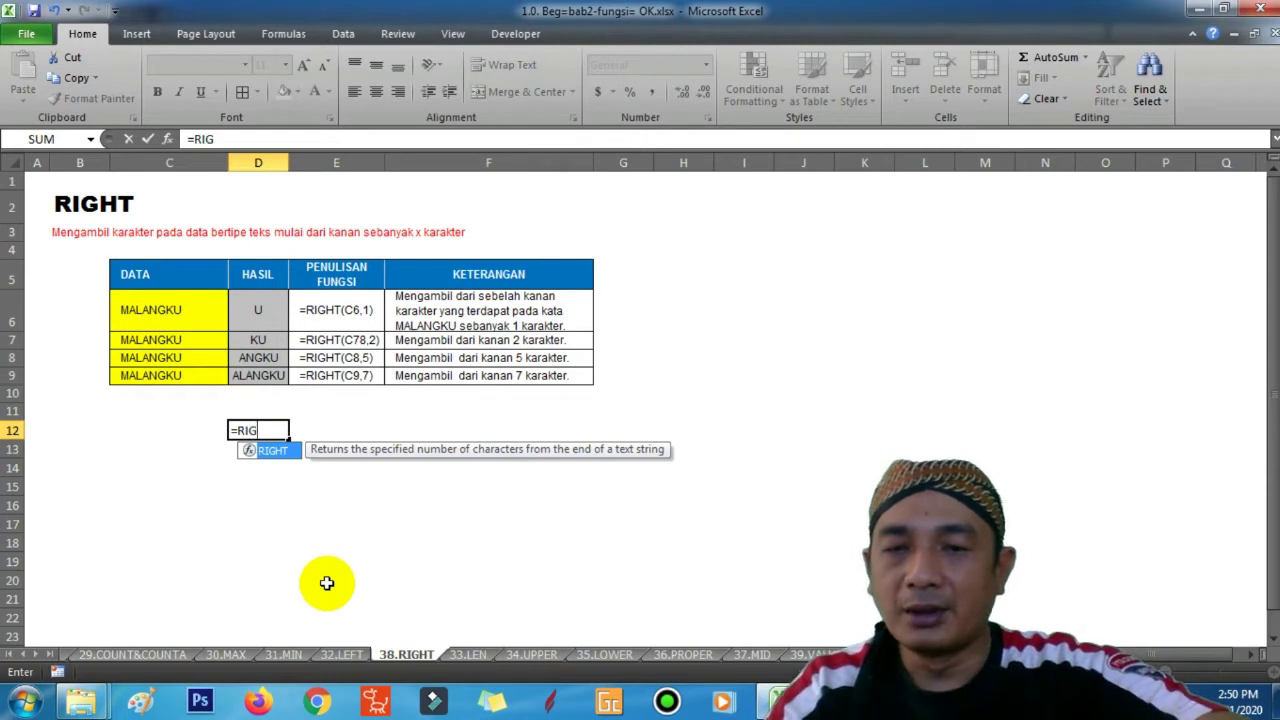
type("HT(")
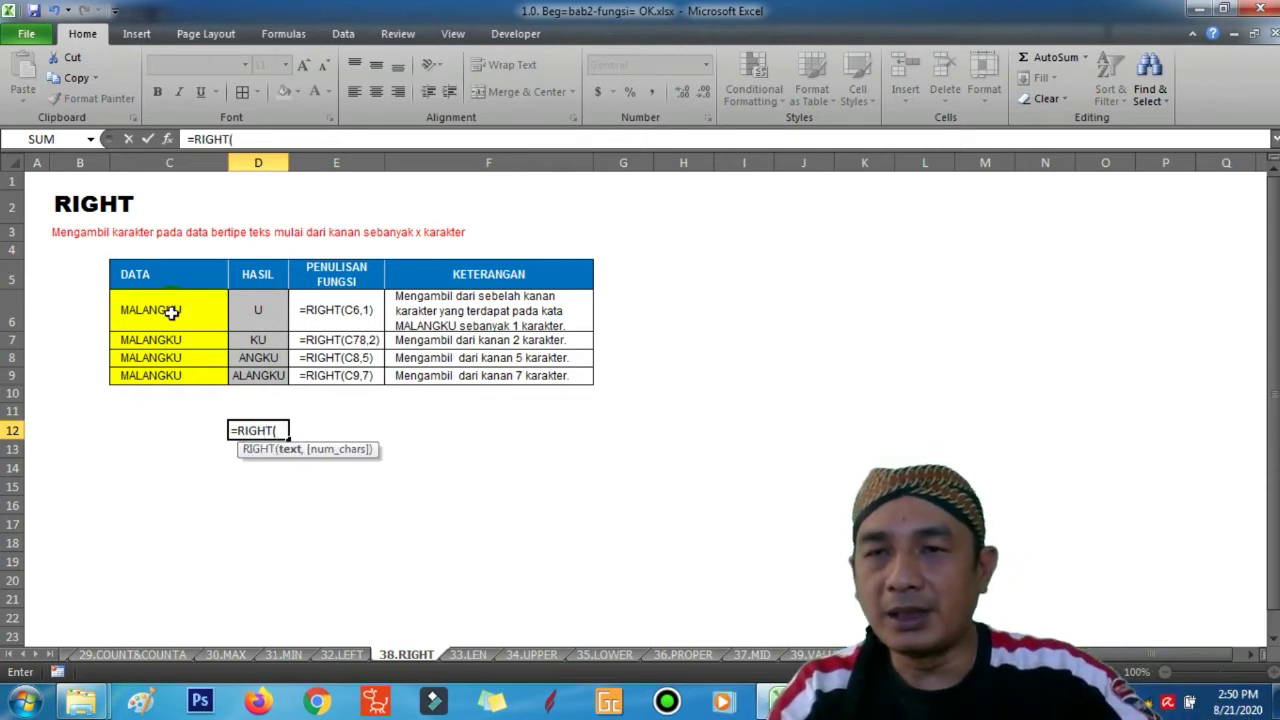
left_click(172, 312)
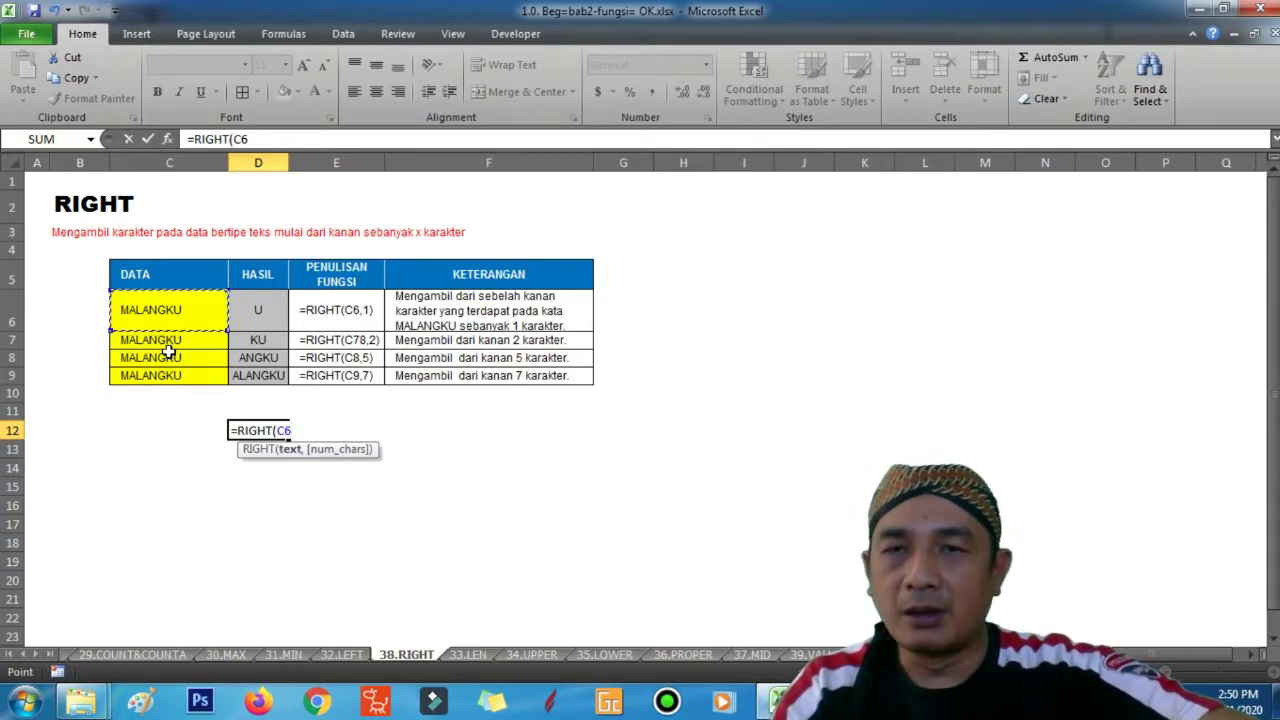
type(",1")
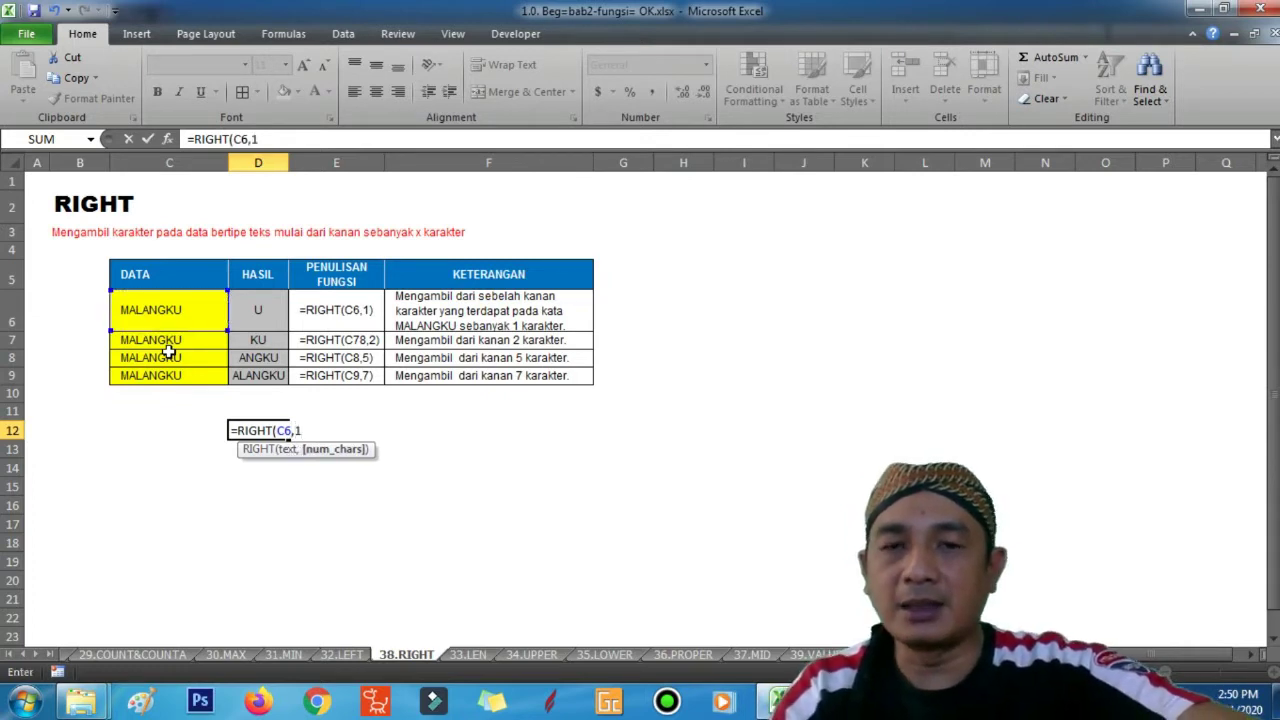
key("Return")
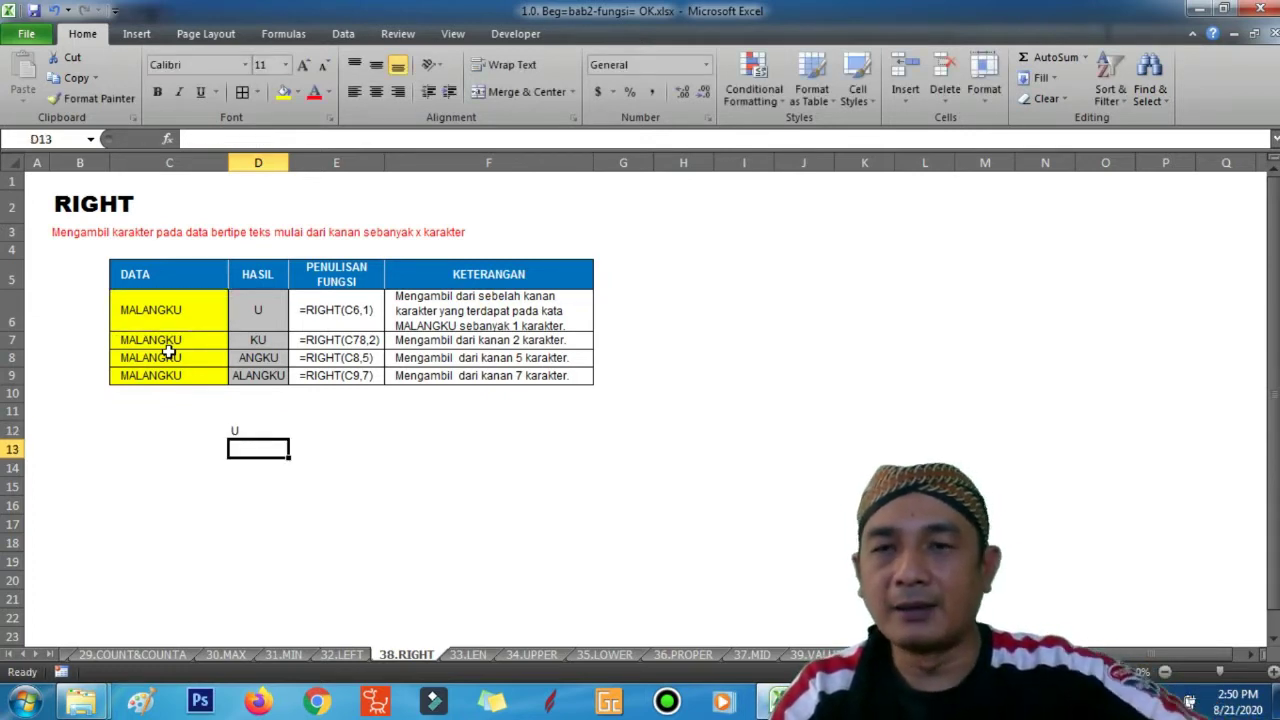
Step: Change D12's character count to 5 (ANGKU), then to 15 (MALANGKU)
left_click(258, 310)
left_click(250, 428)
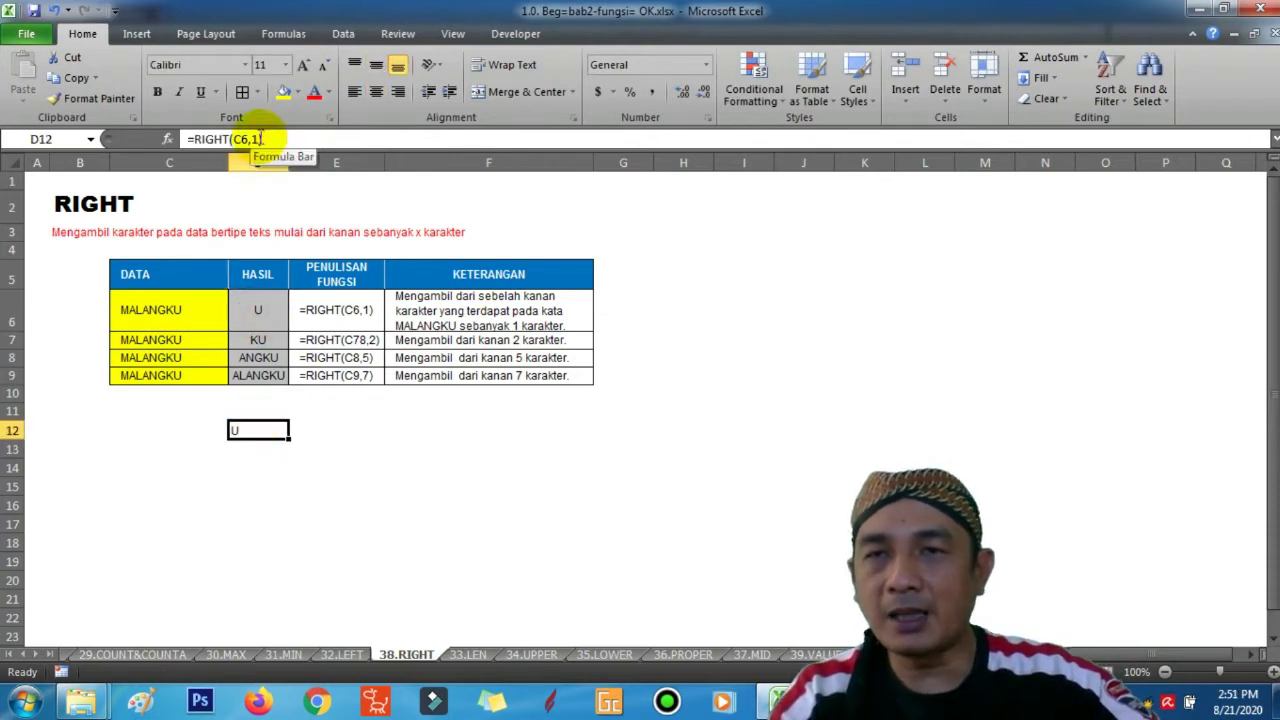
left_click(256, 139)
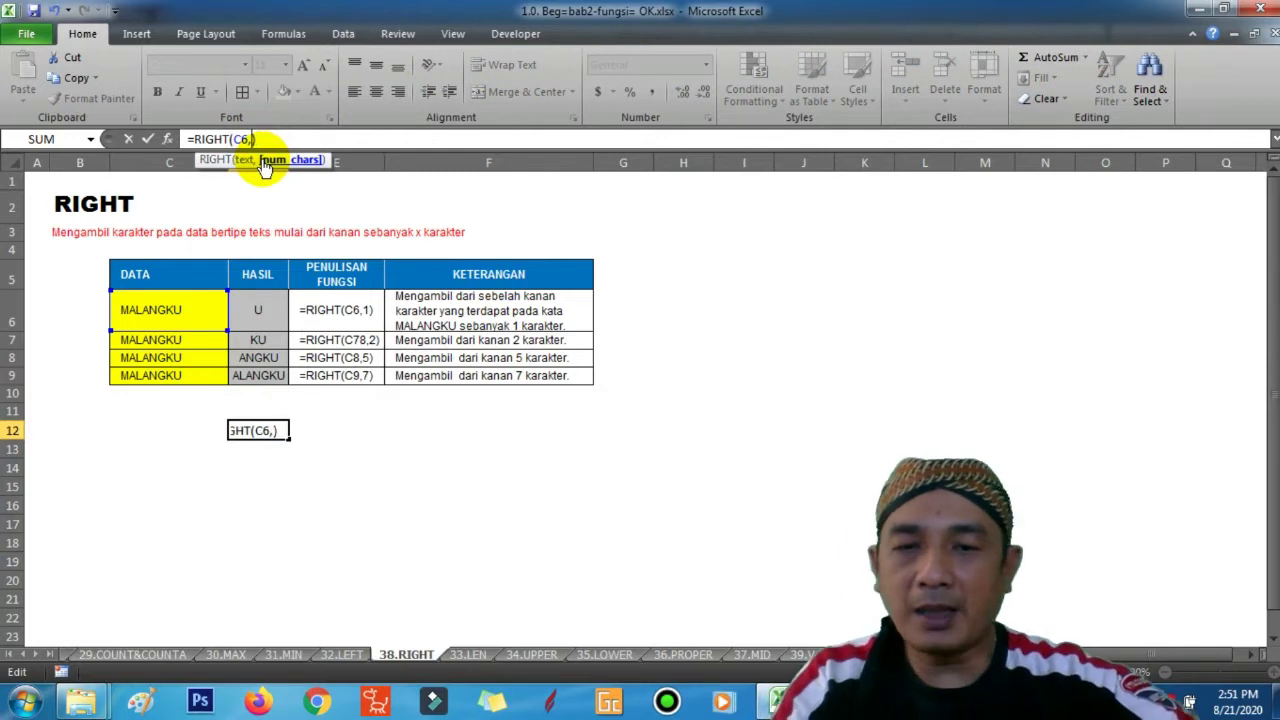
type("5")
key("Return")
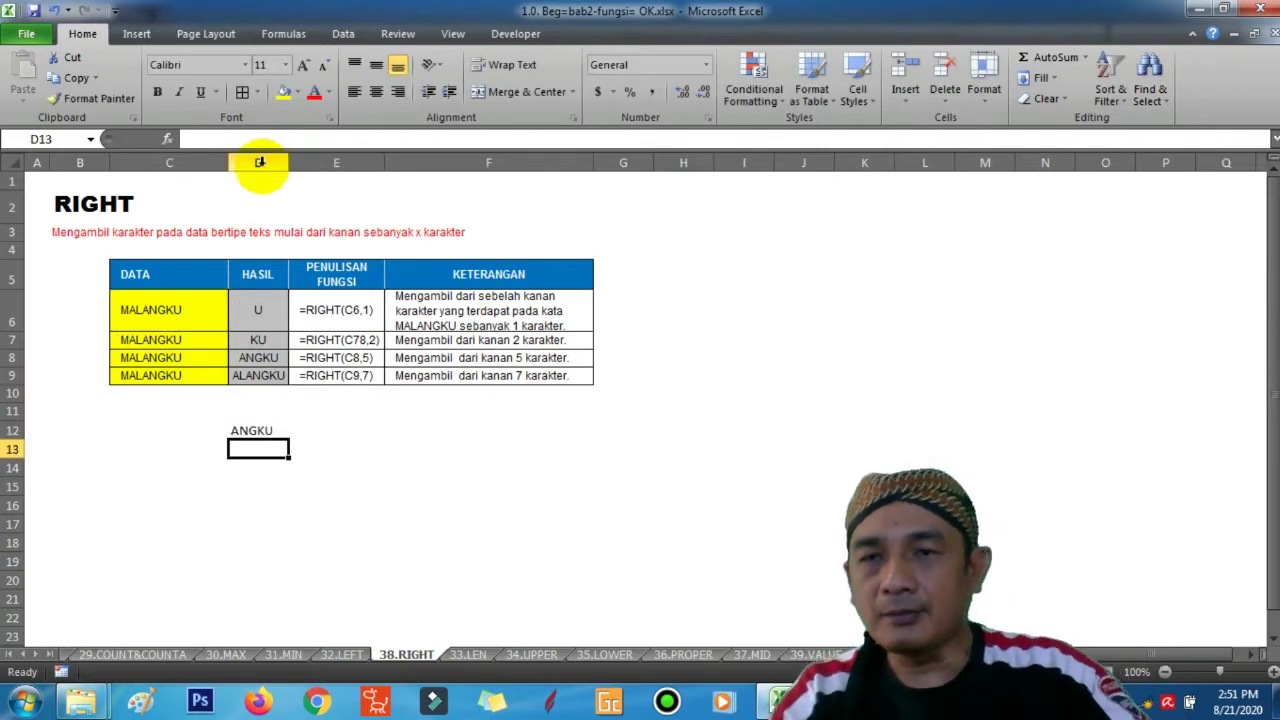
left_click(262, 430)
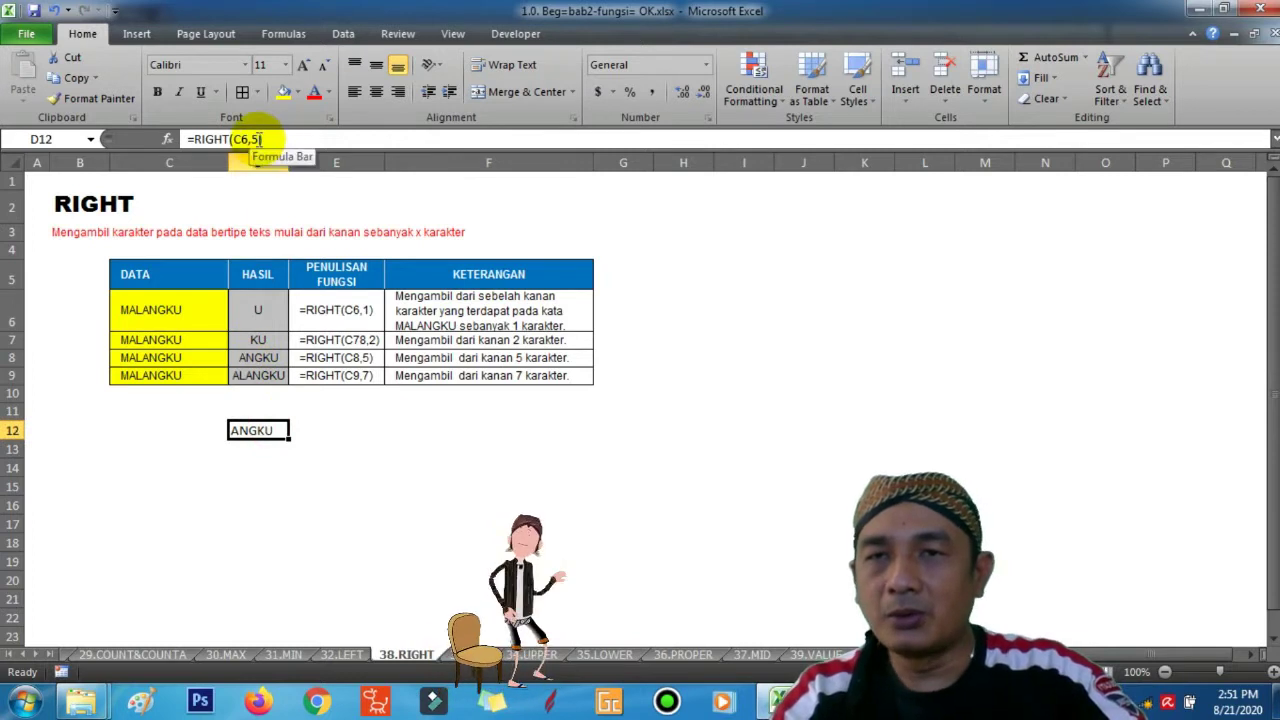
left_click(253, 139)
type("1")
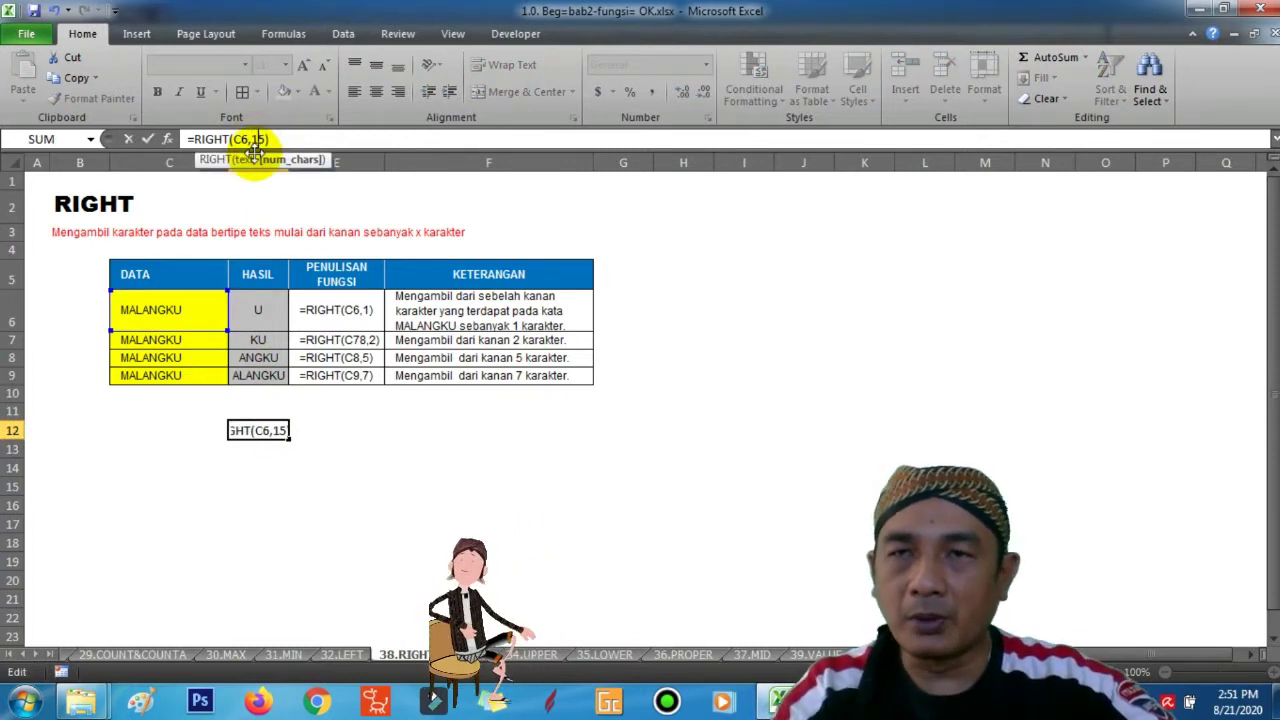
key("Return")
left_click(257, 432)
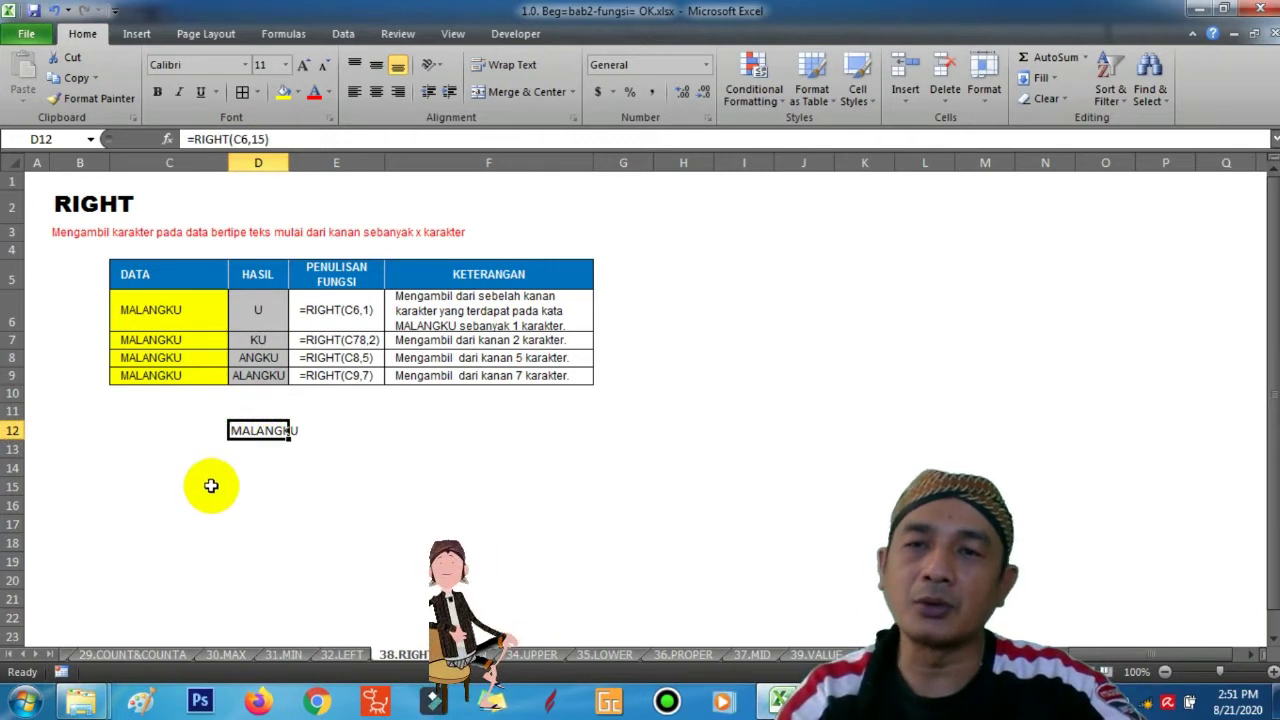
left_click(278, 490)
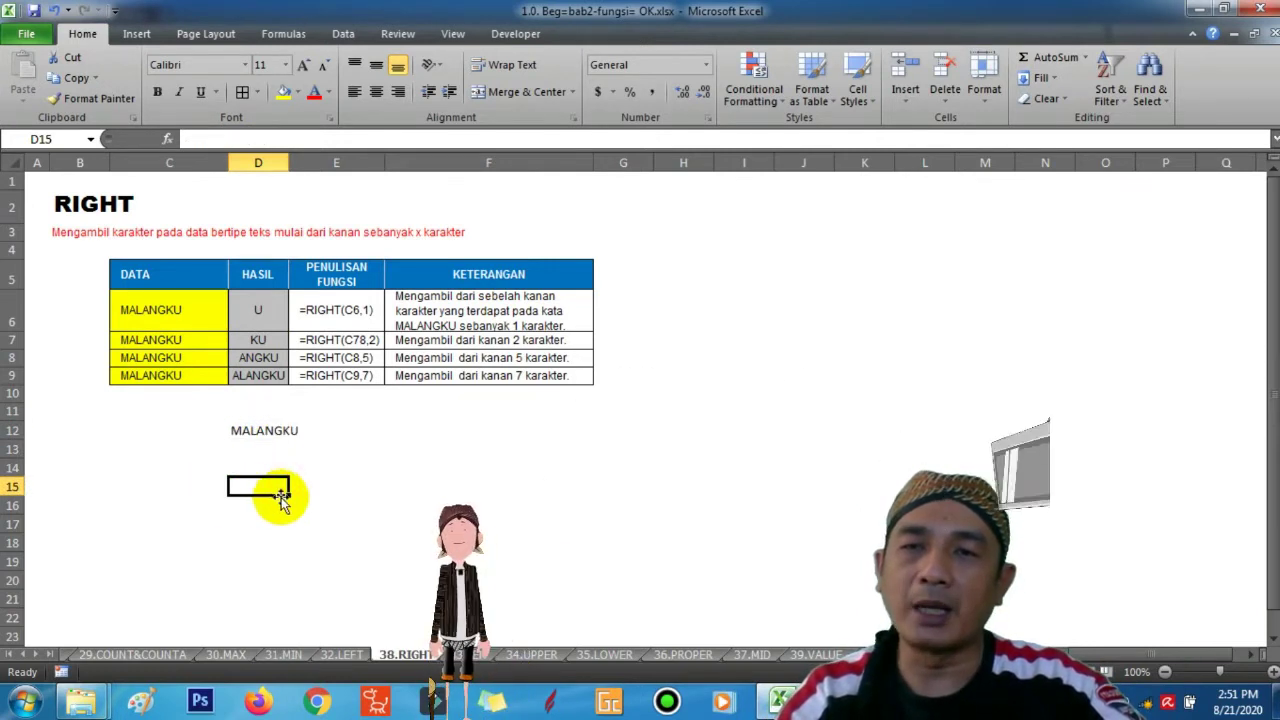
Step: On the 33.LEN sheet, review entries B6–B10: TYUHN6789, 12345678, "KKKK" and EXCEL
left_click(468, 654)
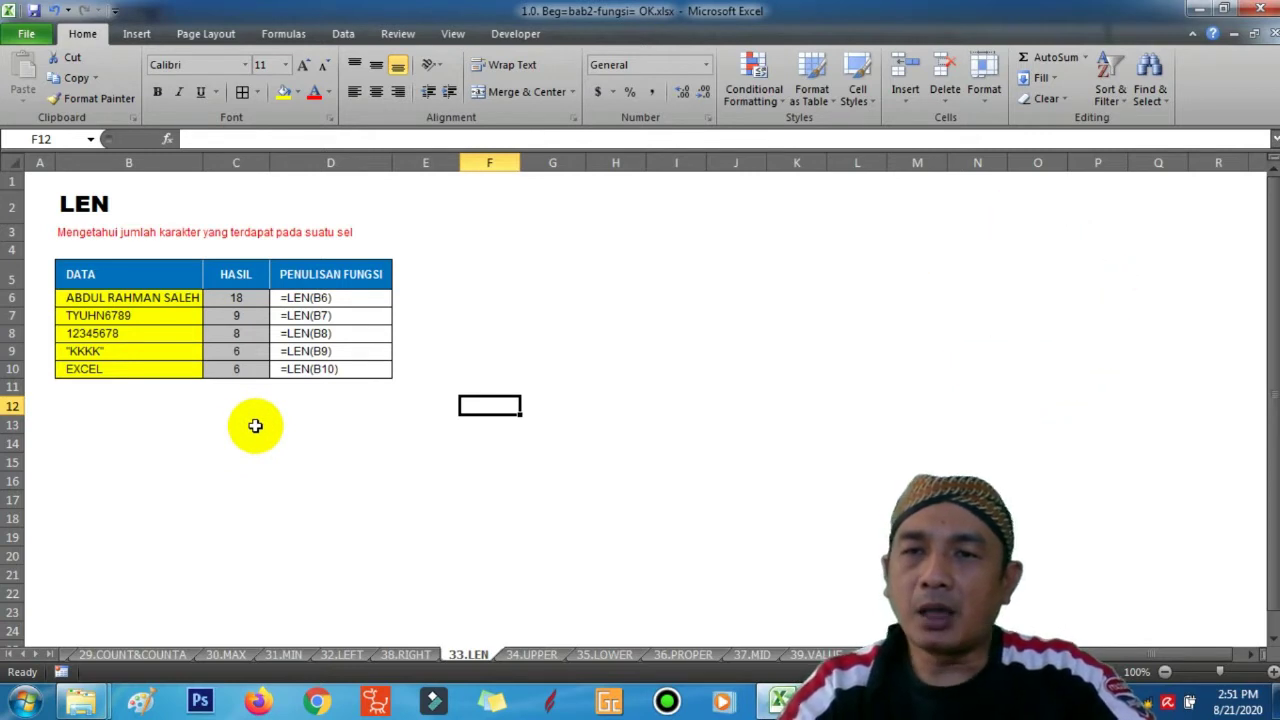
left_click(132, 300)
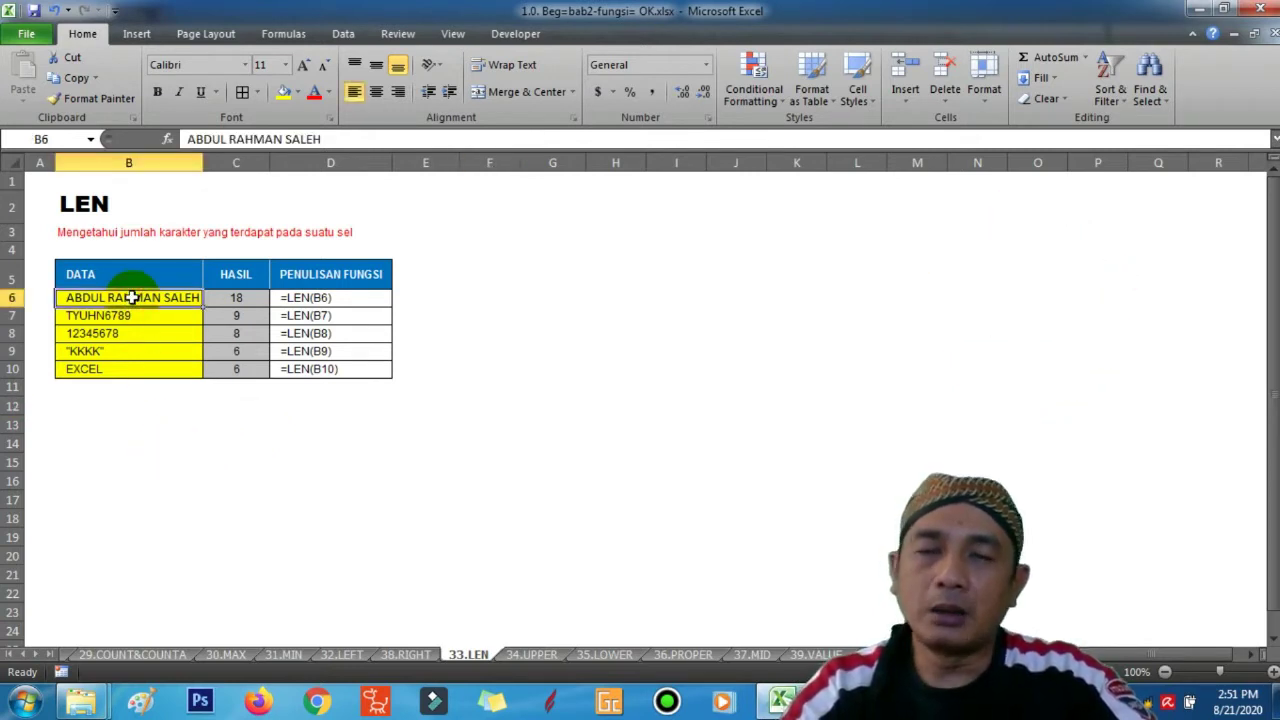
left_click(134, 312)
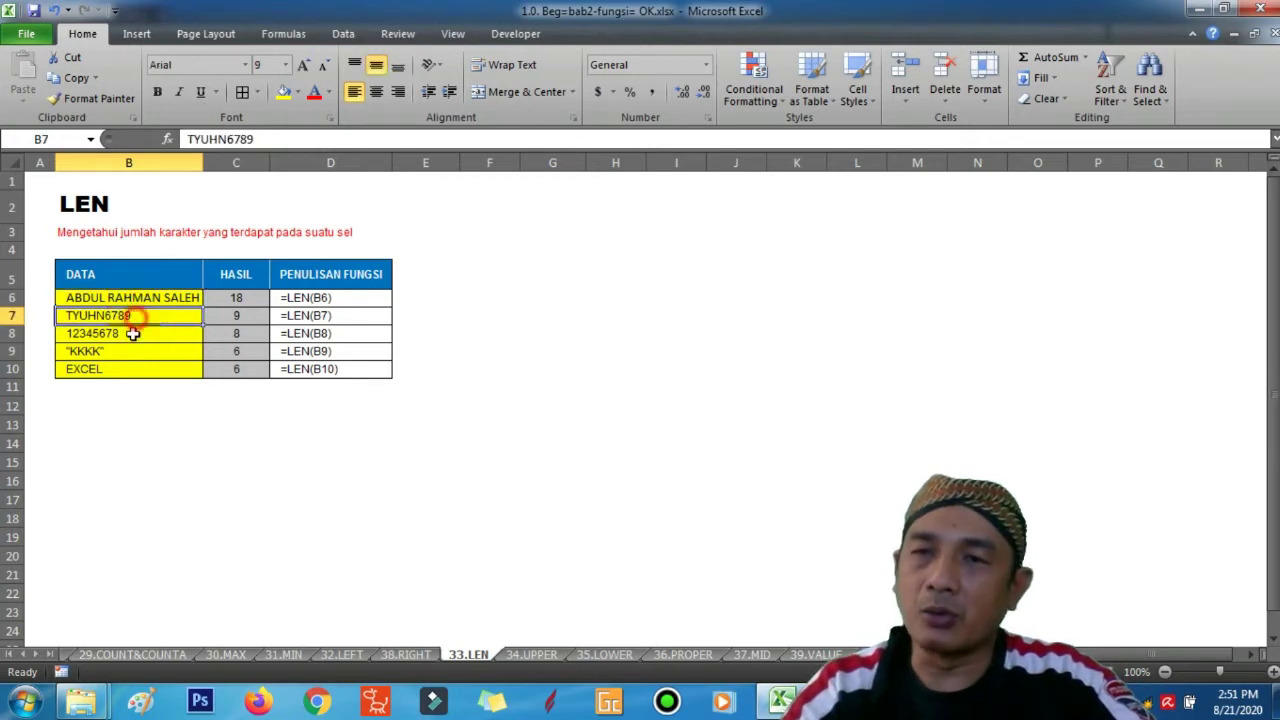
left_click(129, 335)
left_click(127, 314)
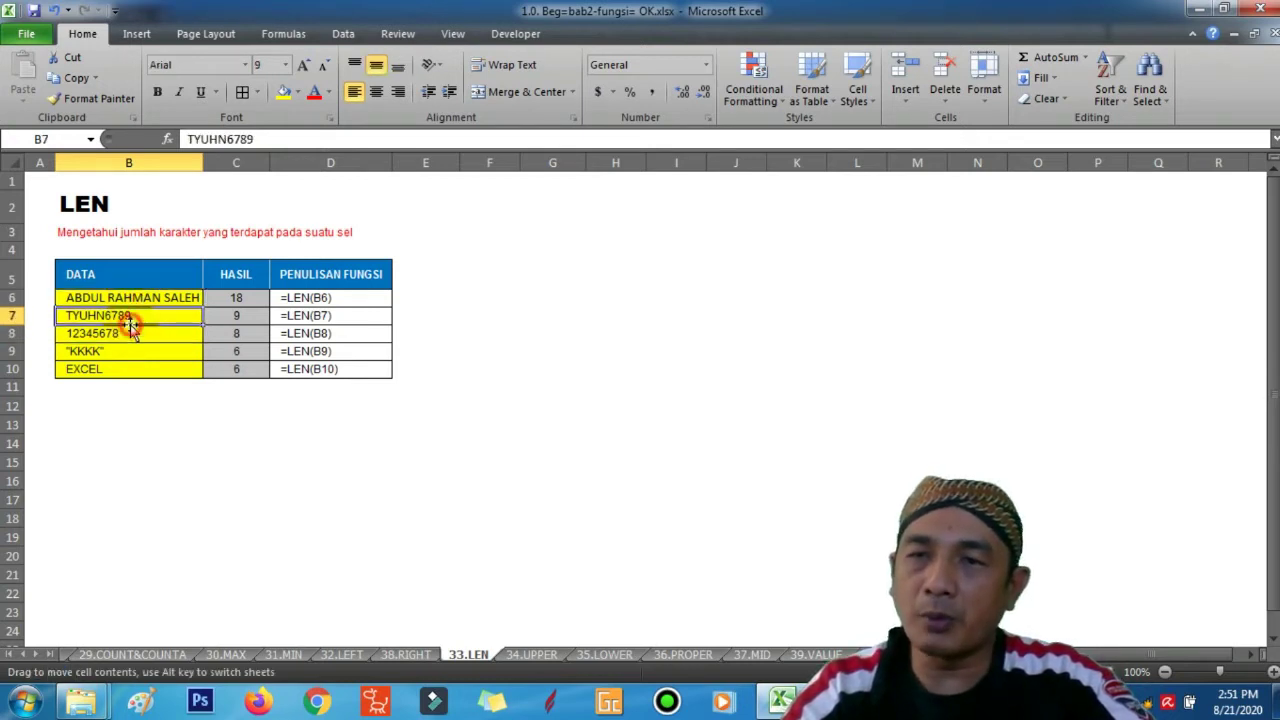
left_click(132, 334)
left_click(138, 354)
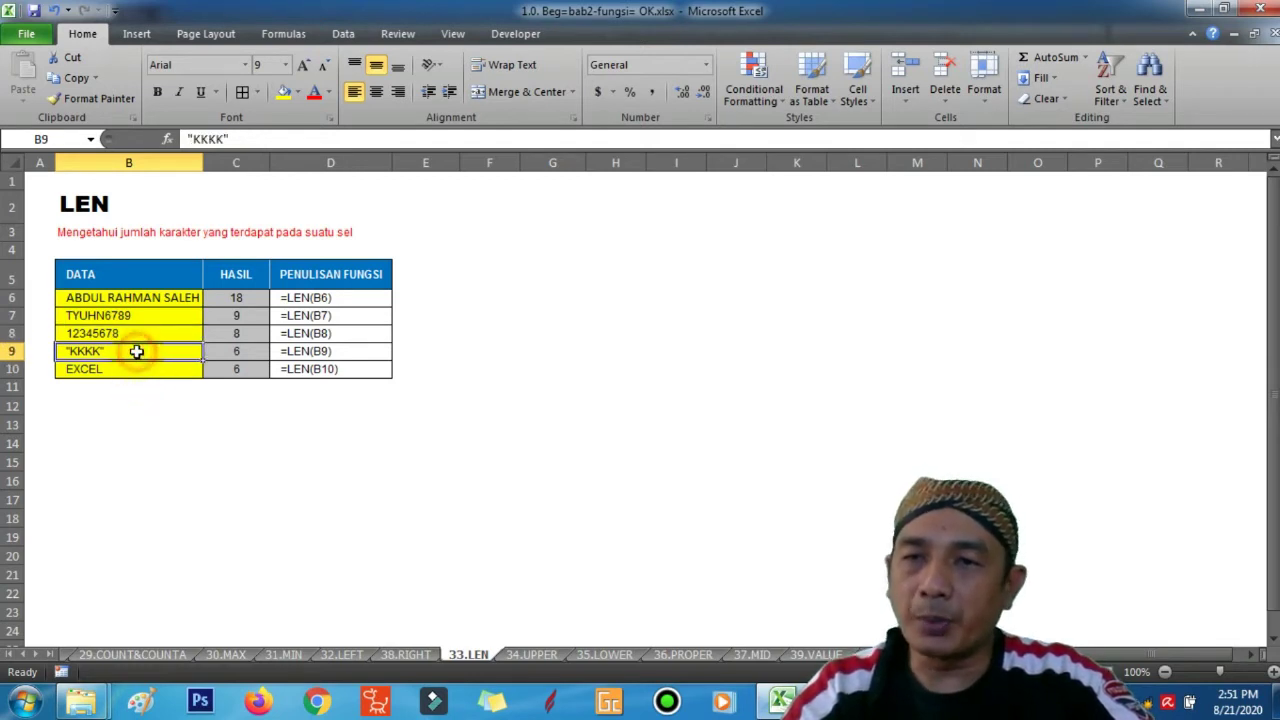
left_click(134, 367)
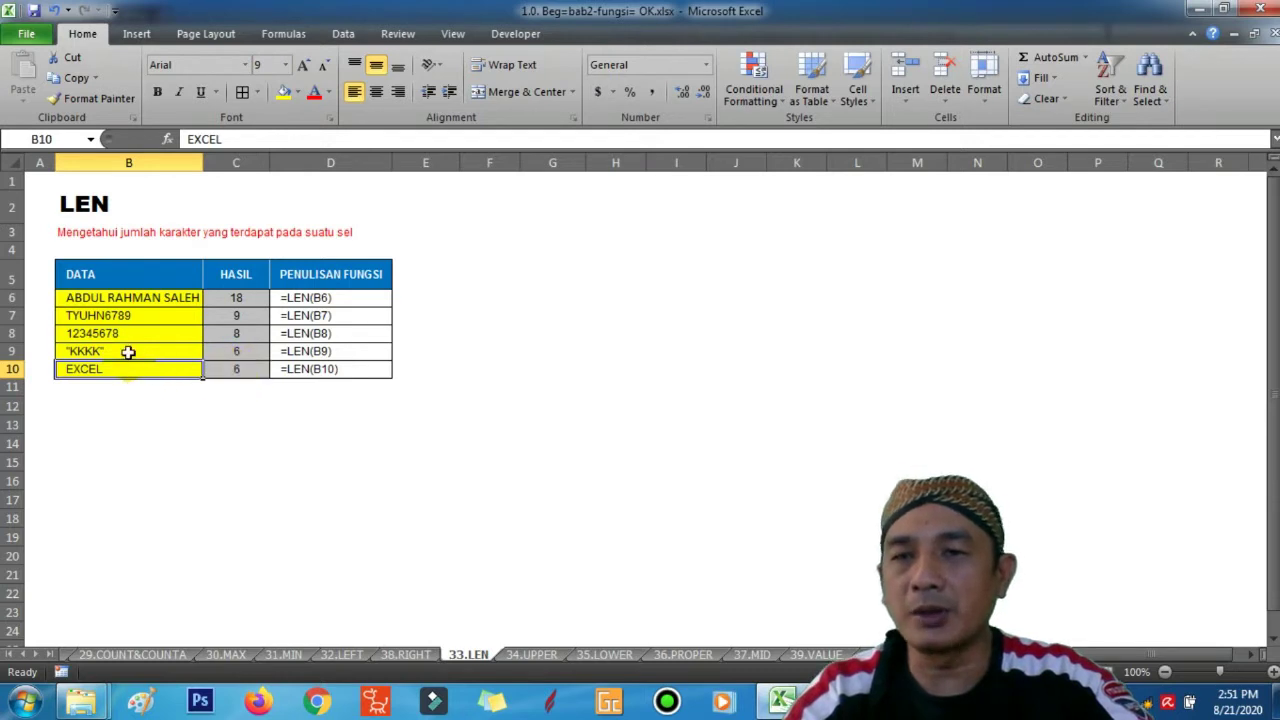
left_click(124, 352)
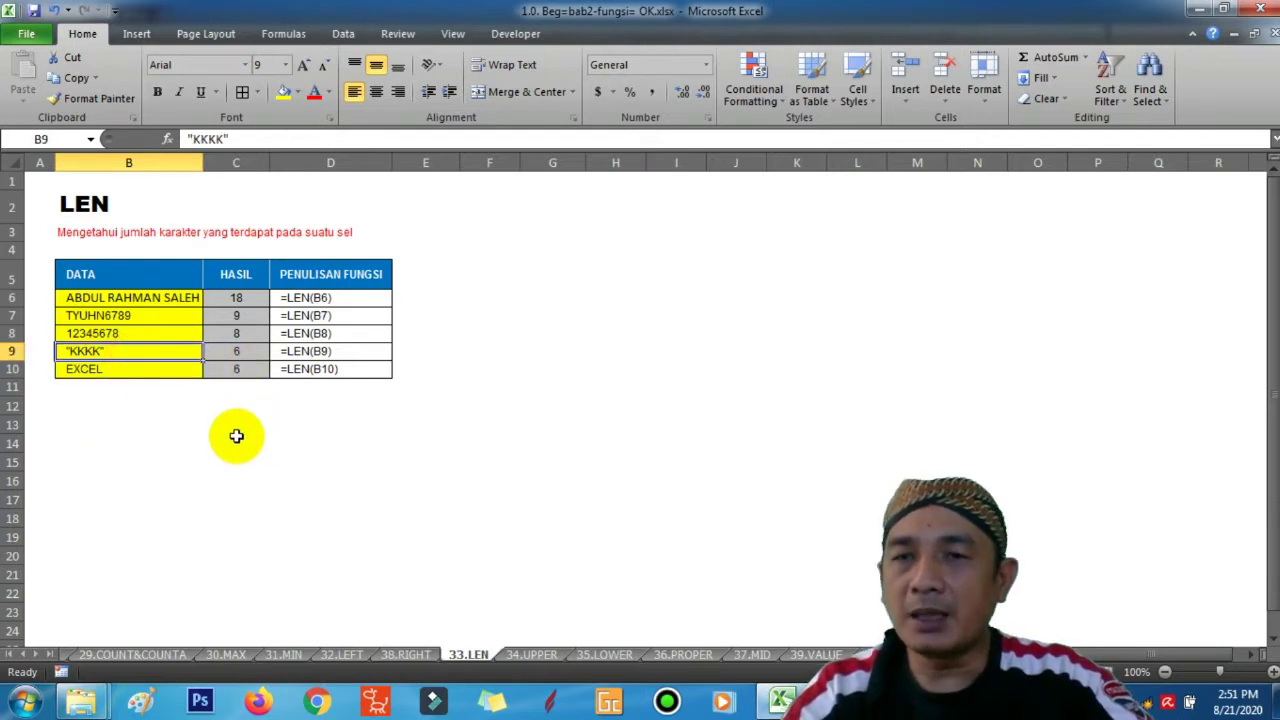
Step: Enter the sample text ANDIOSA;NHJID77839202NK in B14
left_click(159, 440)
type("AN")
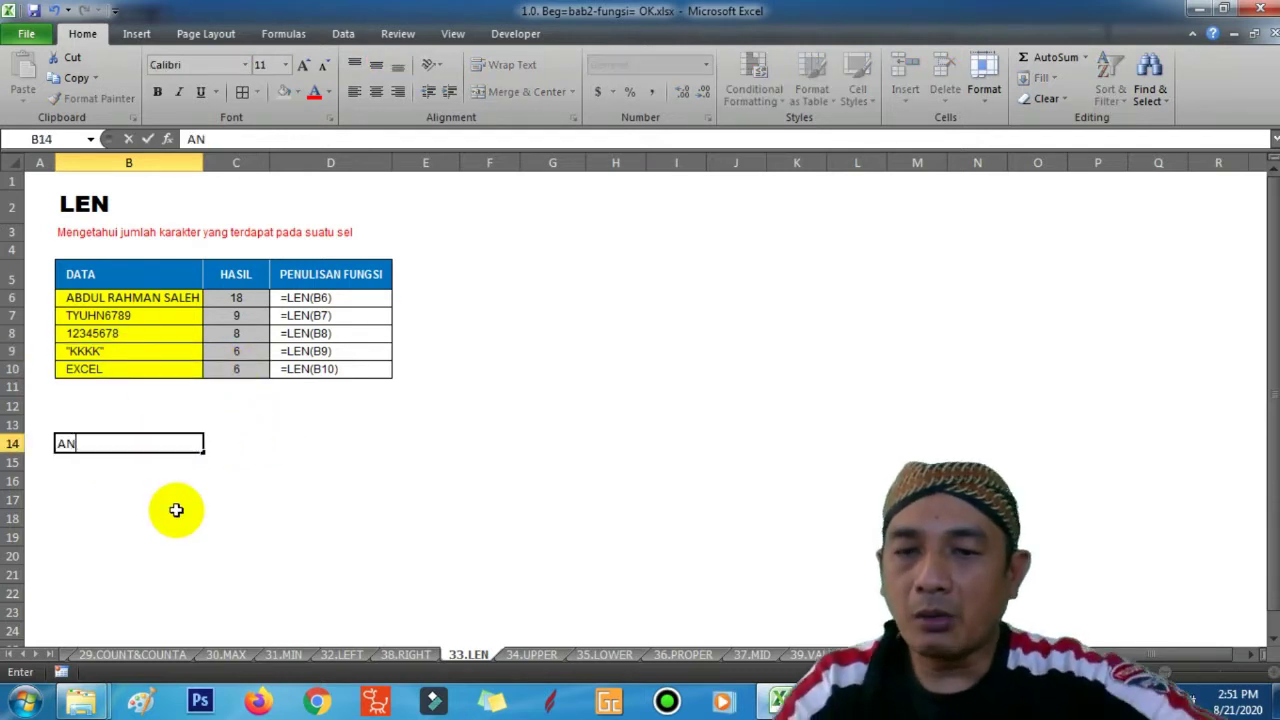
type("DIOSA;NHJID77839")
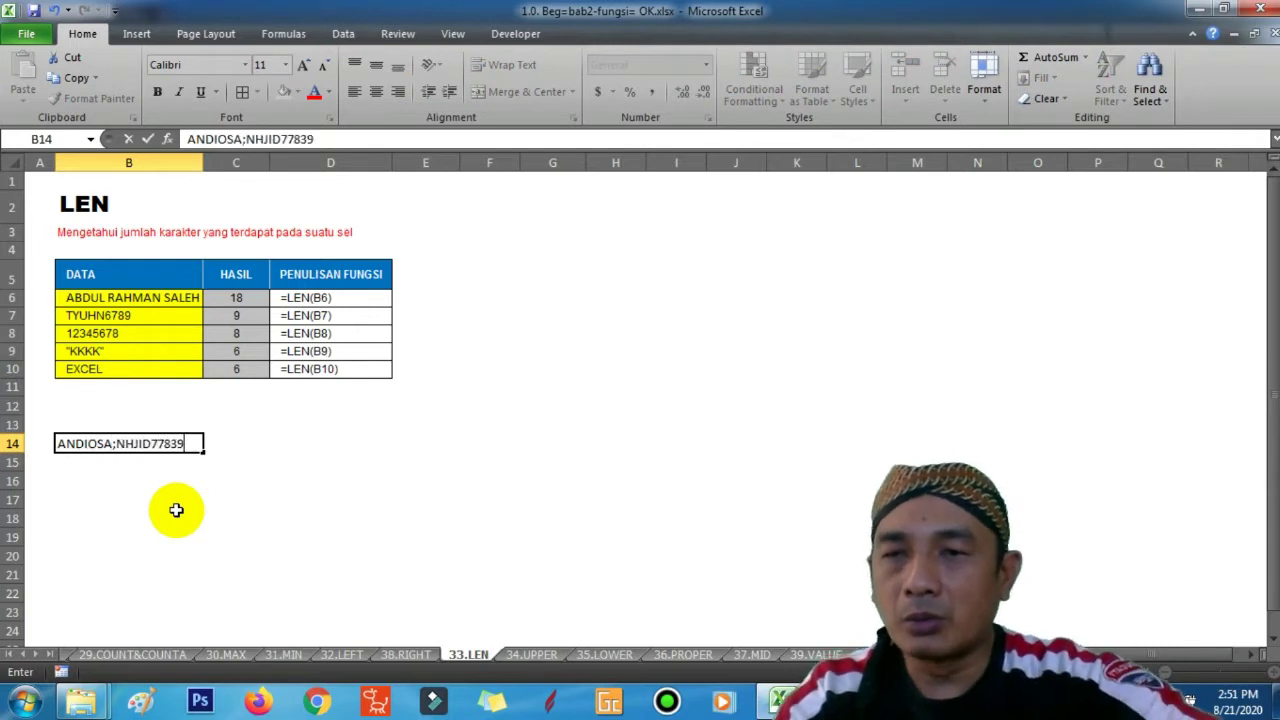
type("202NK")
key("Return")
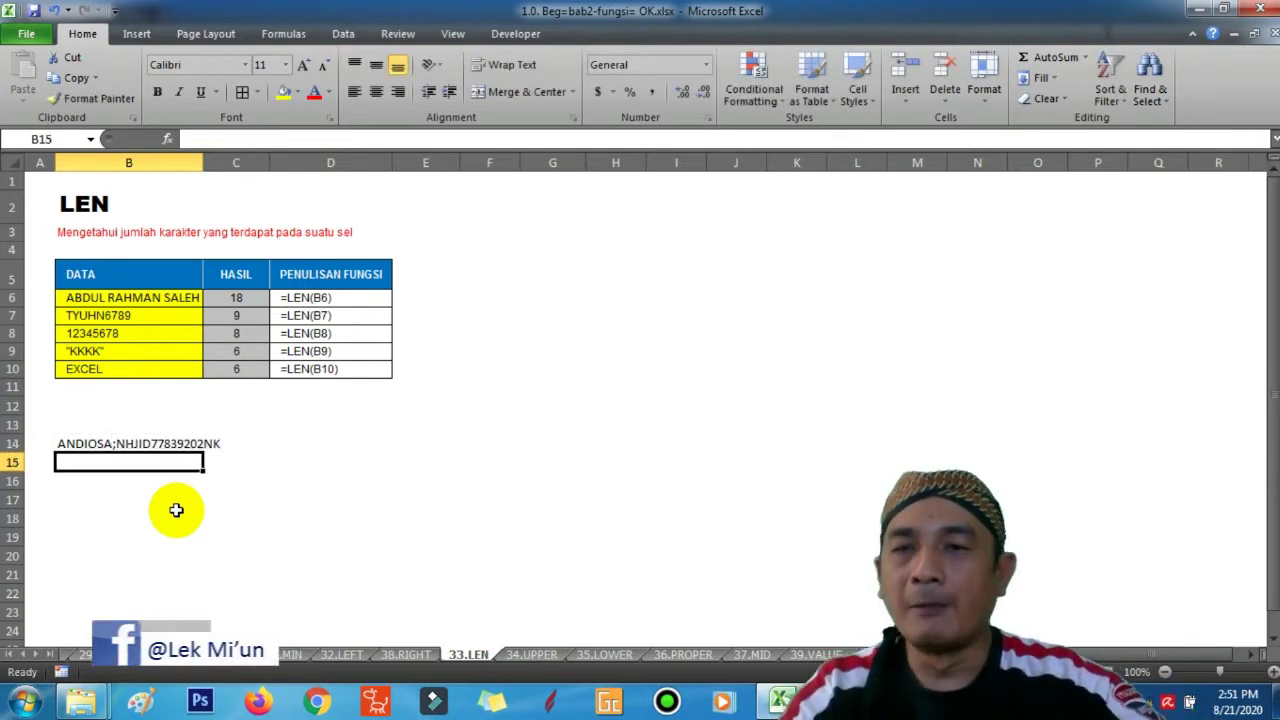
left_click(157, 445)
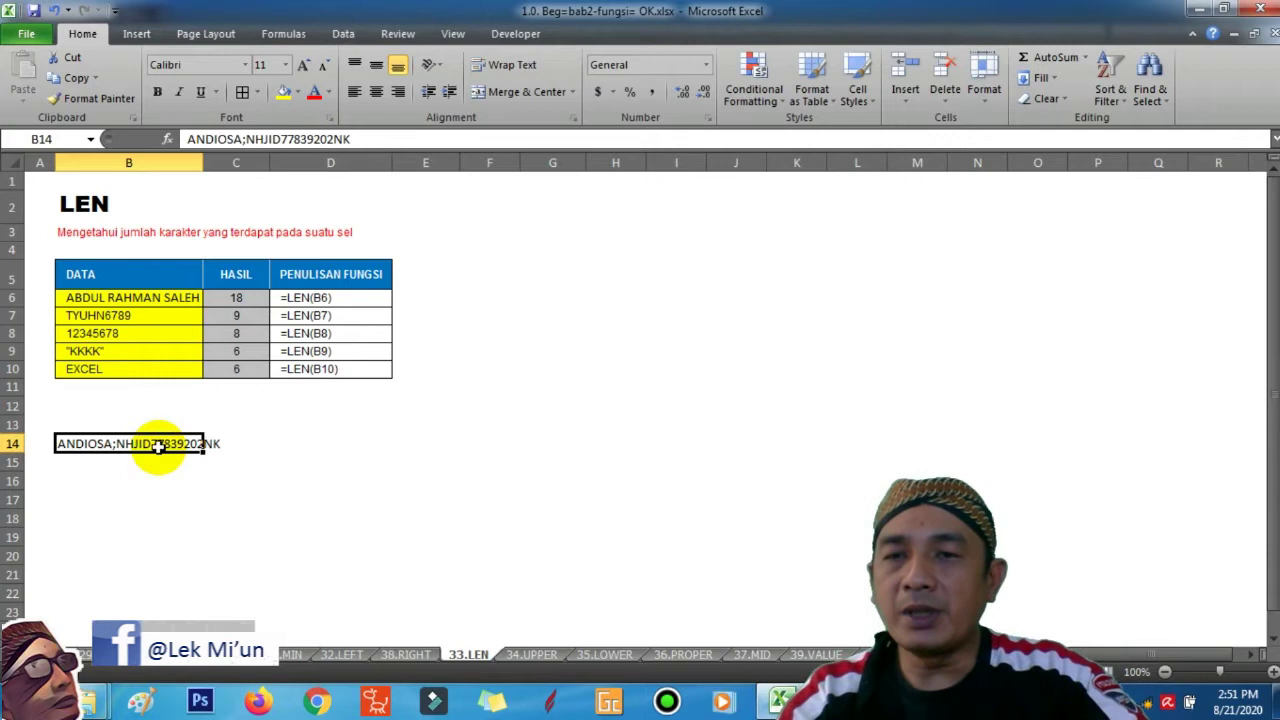
Step: Put =LEN(B14) in D14 to count the text's 23 characters
left_click(262, 444)
left_click(292, 446)
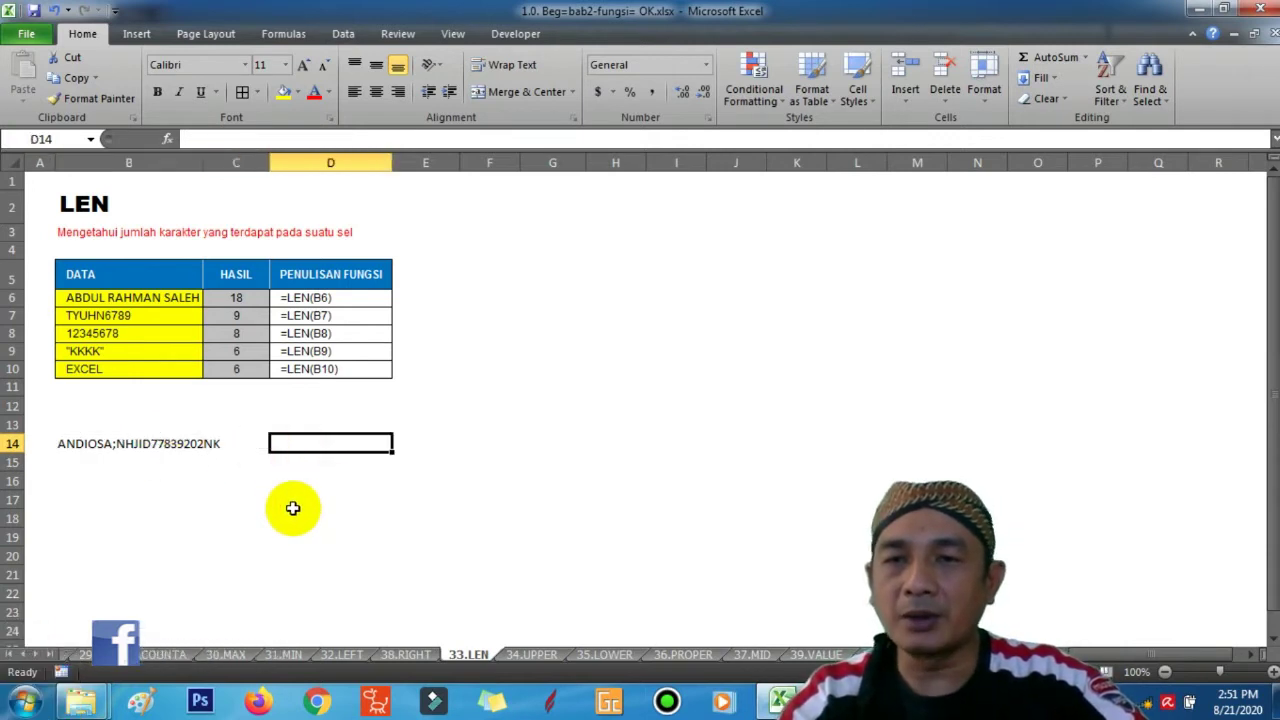
type("=L")
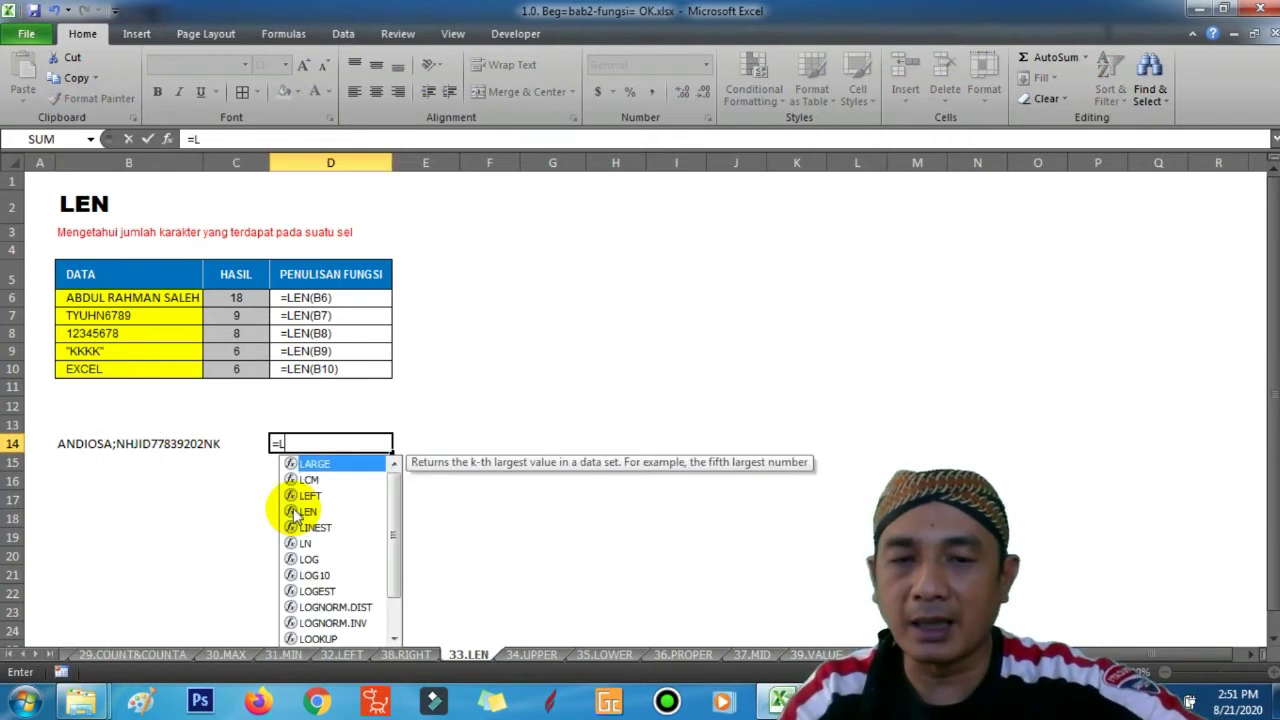
type("EN(")
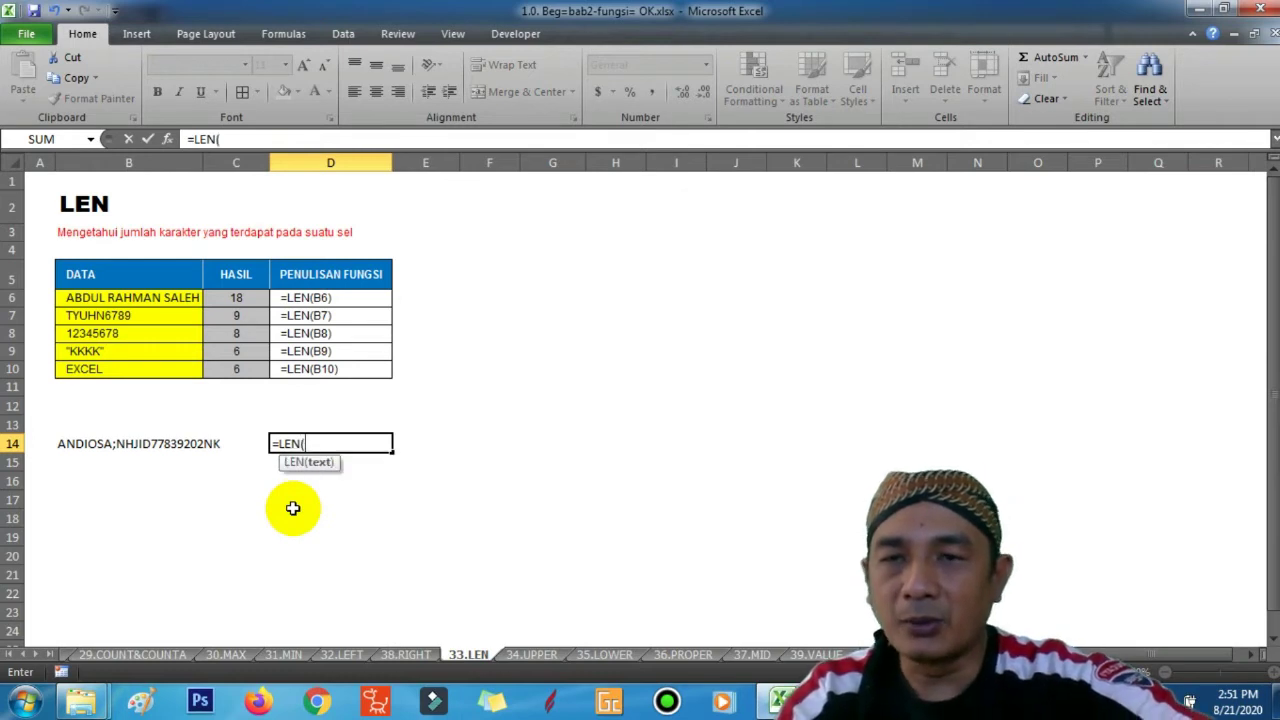
left_click(143, 444)
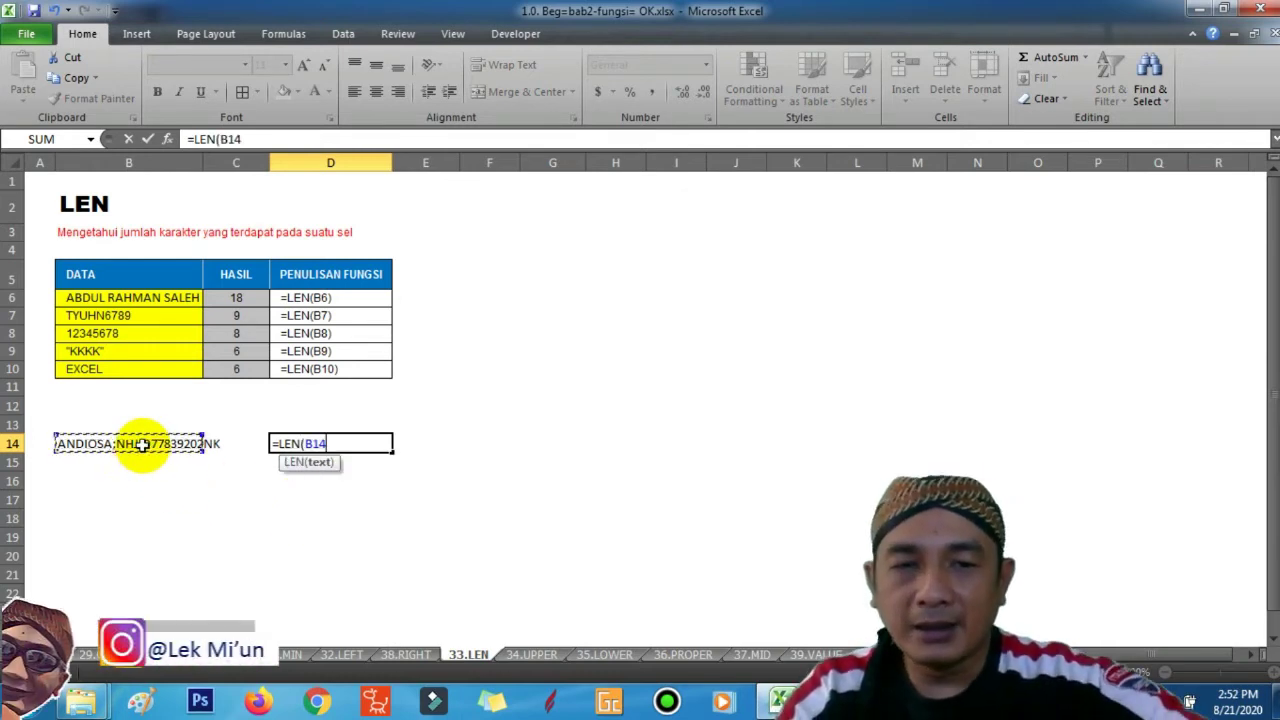
type(")")
key("Return")
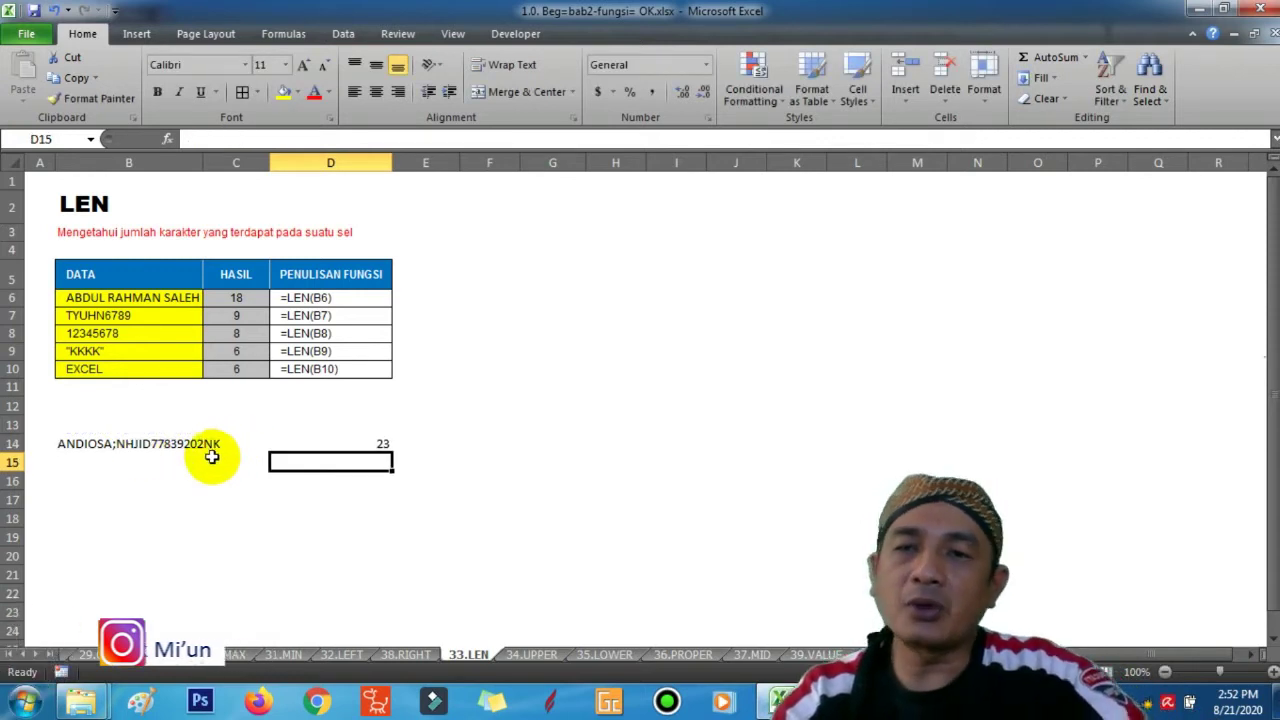
left_click(180, 443)
left_click(334, 443)
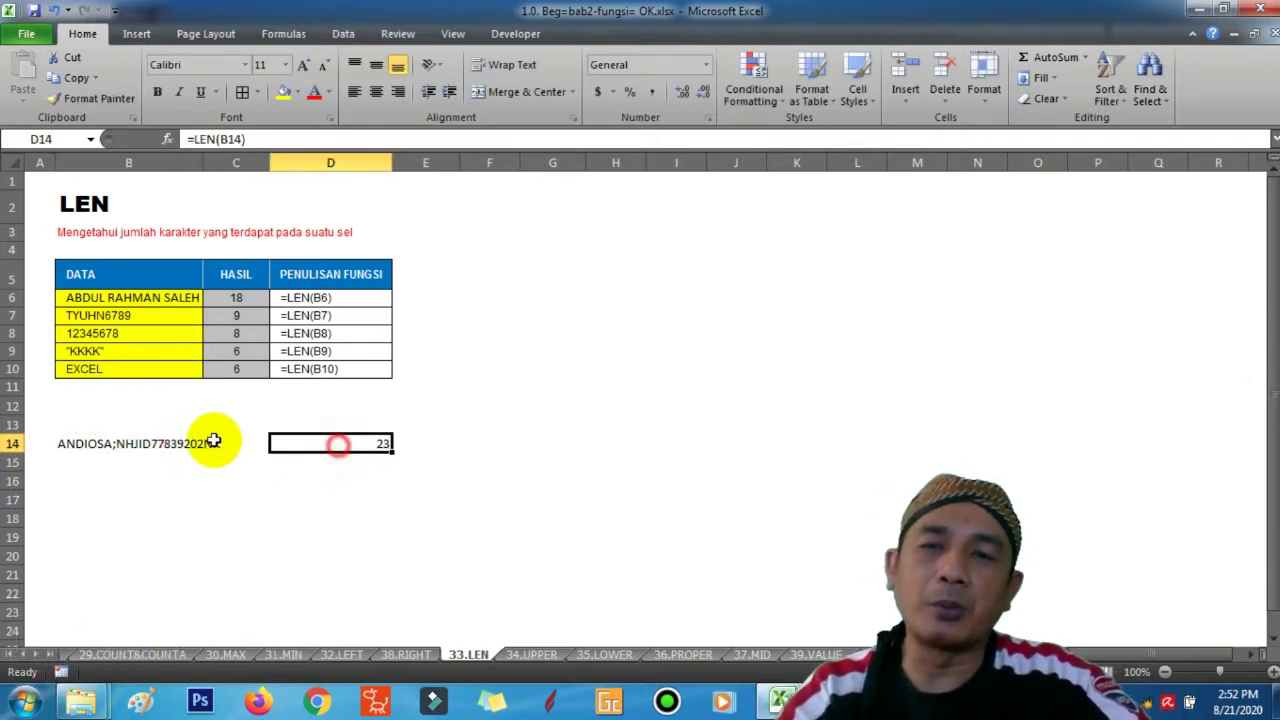
Step: Append JDJDJDJDJ to B14 so the count rises to 32, then open 34.UPPER
left_click(158, 443)
key("F2")
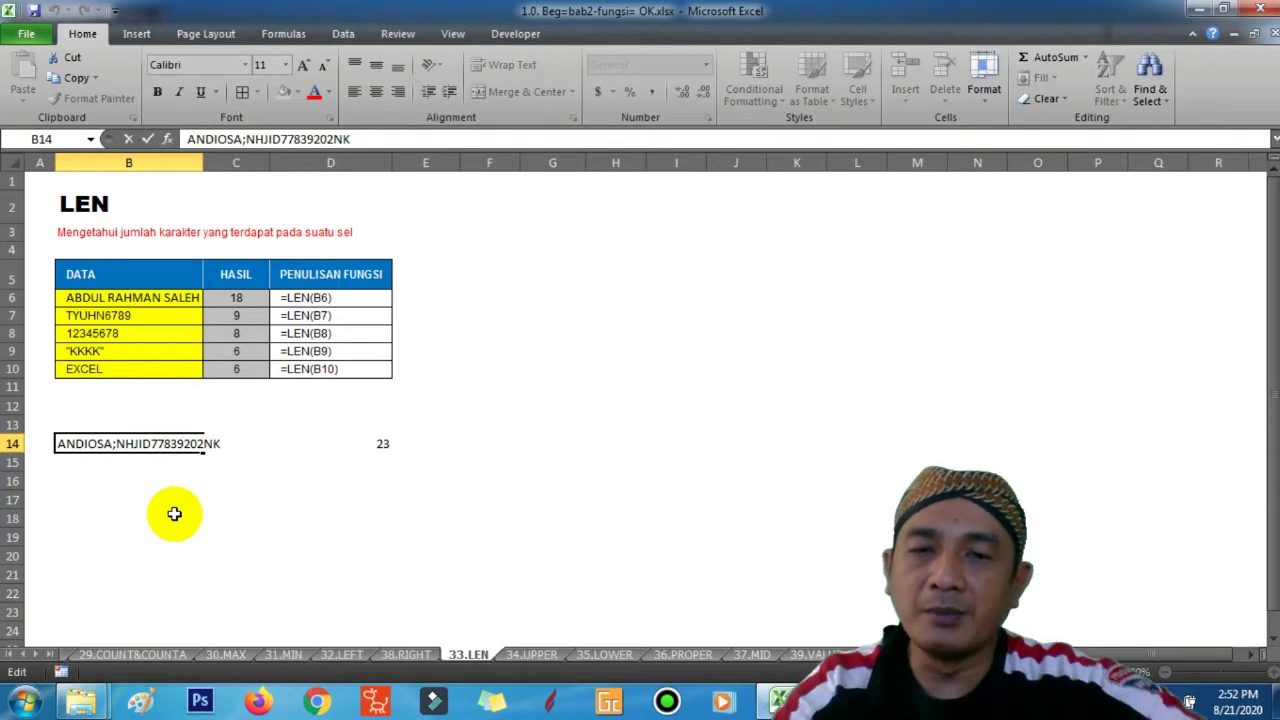
type("JDJDJDJDJ")
key("Return")
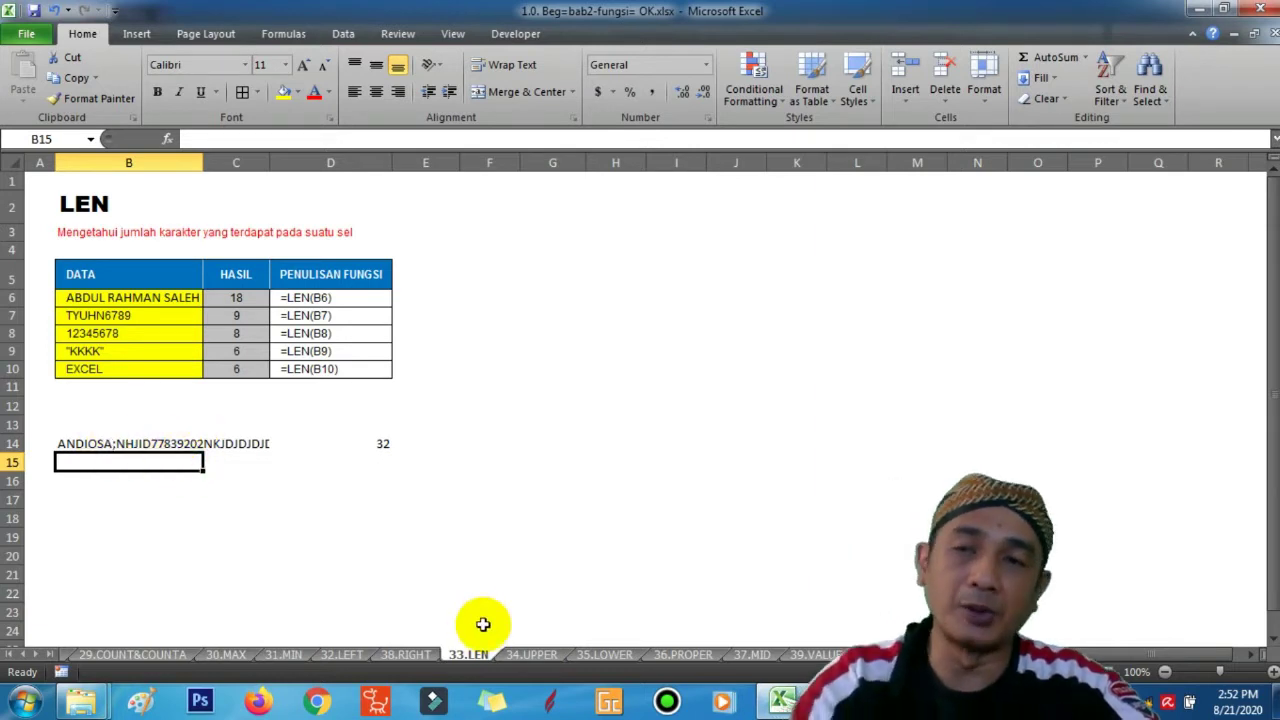
left_click(545, 655)
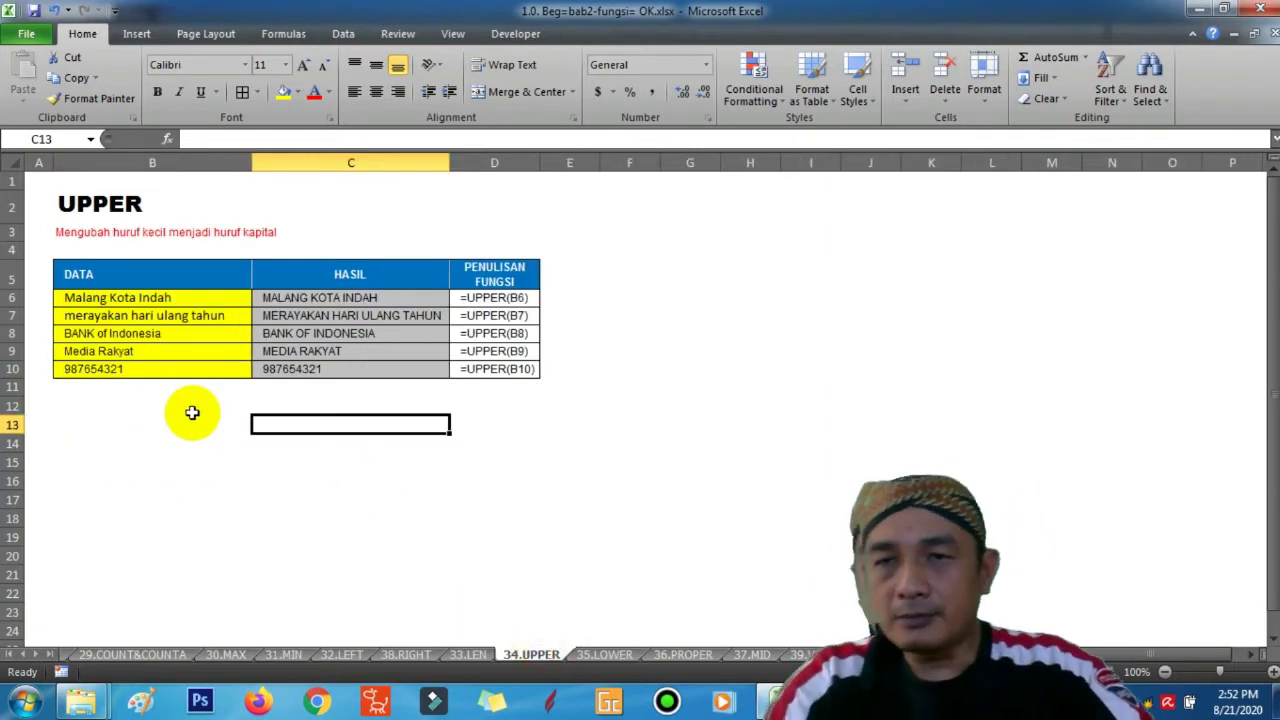
left_click(192, 412)
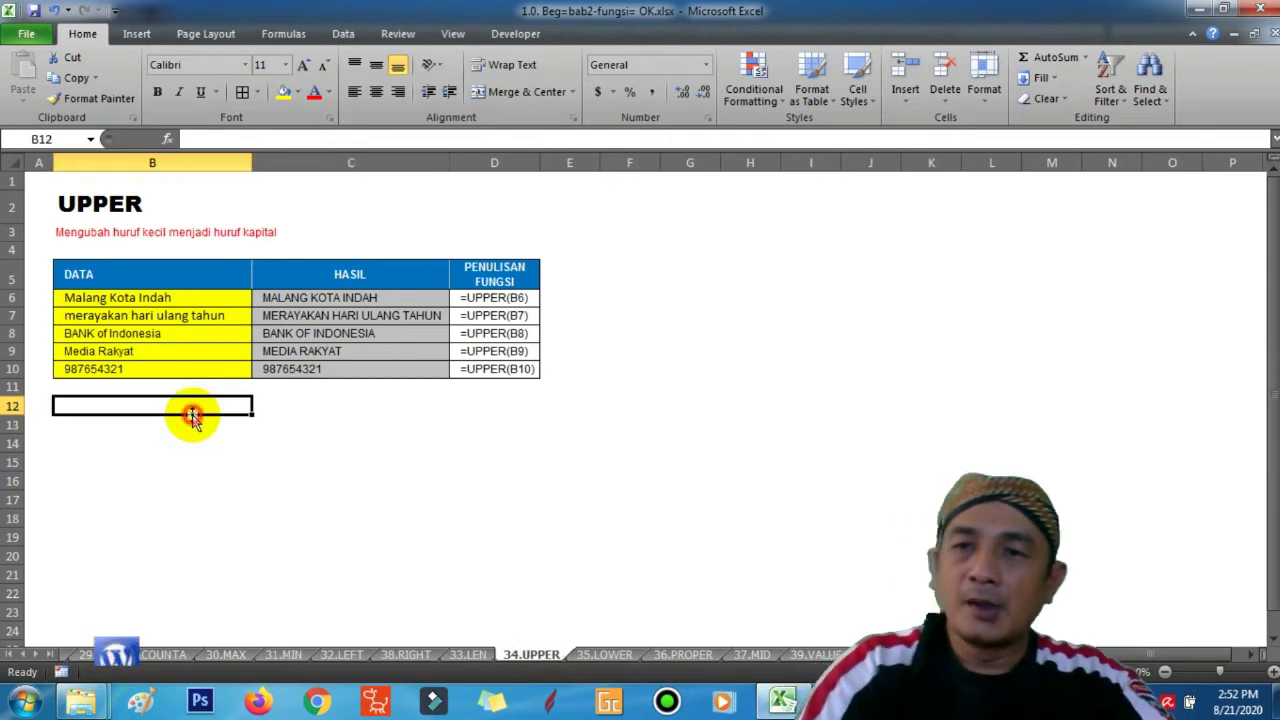
left_click(178, 297)
left_click(178, 315)
left_click(176, 333)
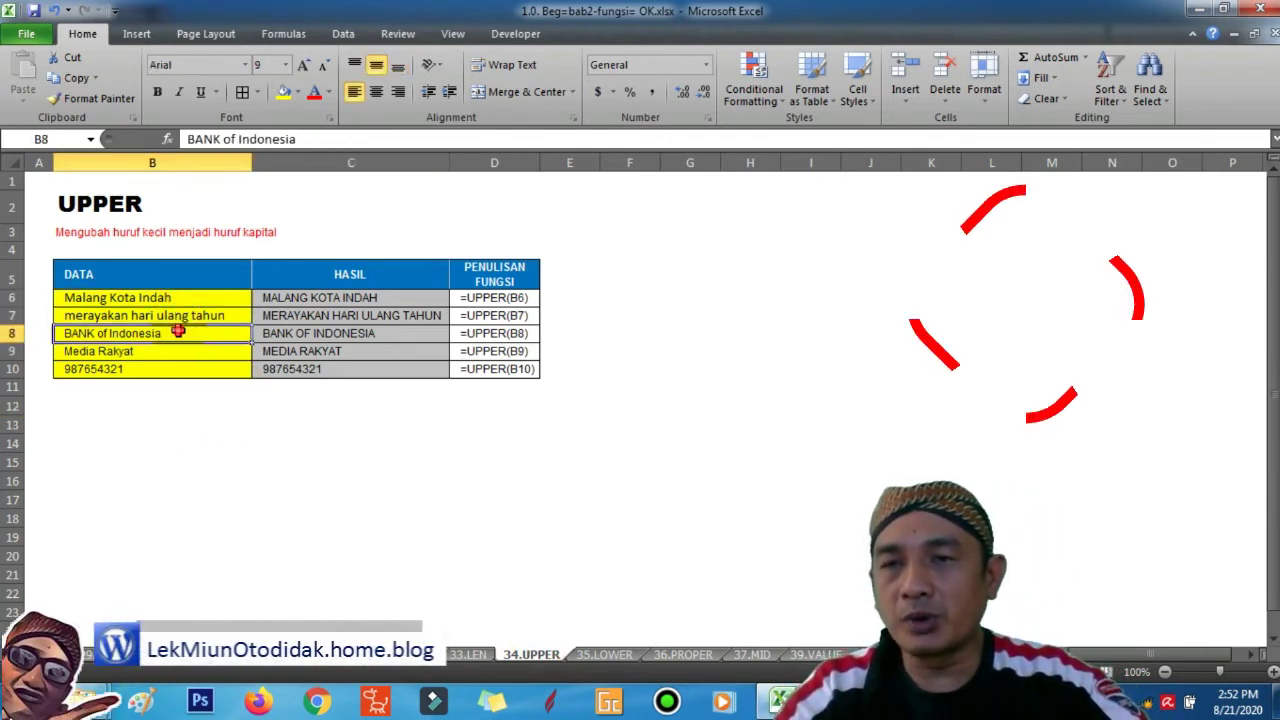
left_click(172, 352)
left_click(172, 369)
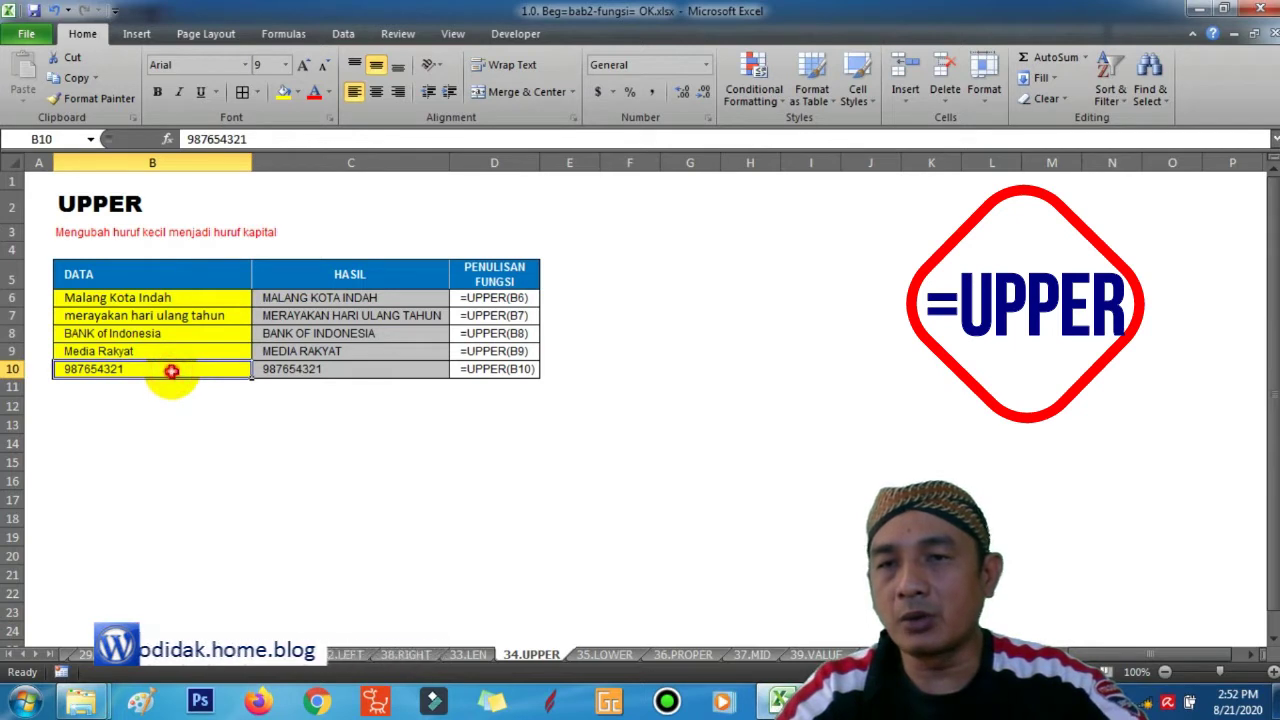
left_click(172, 348)
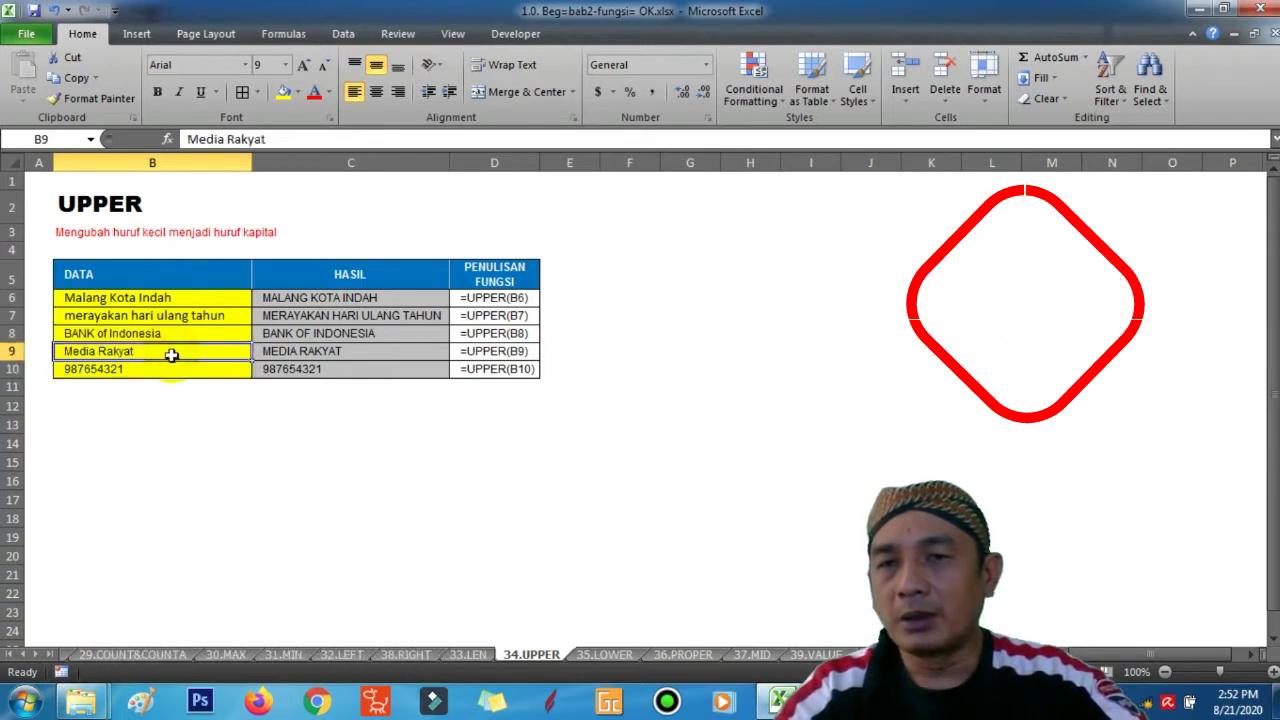
left_click(170, 371)
left_click(308, 368)
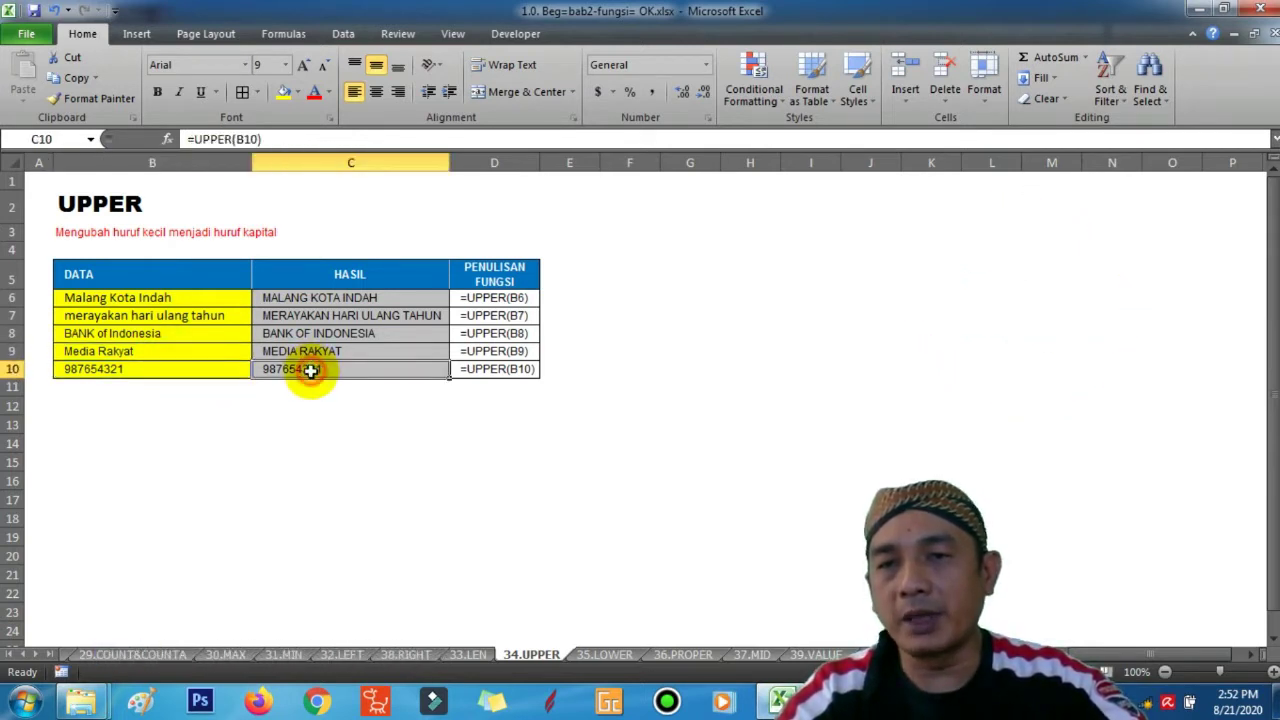
left_click(206, 370)
left_click(202, 349)
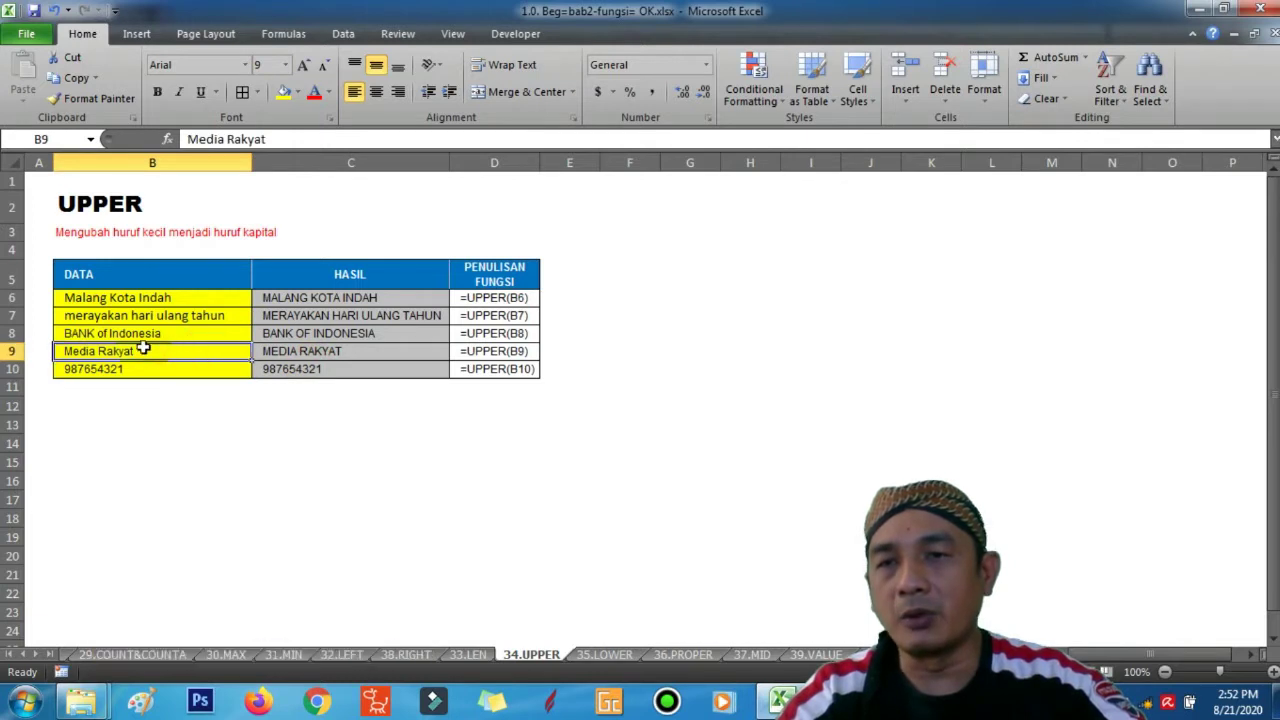
left_click(128, 299)
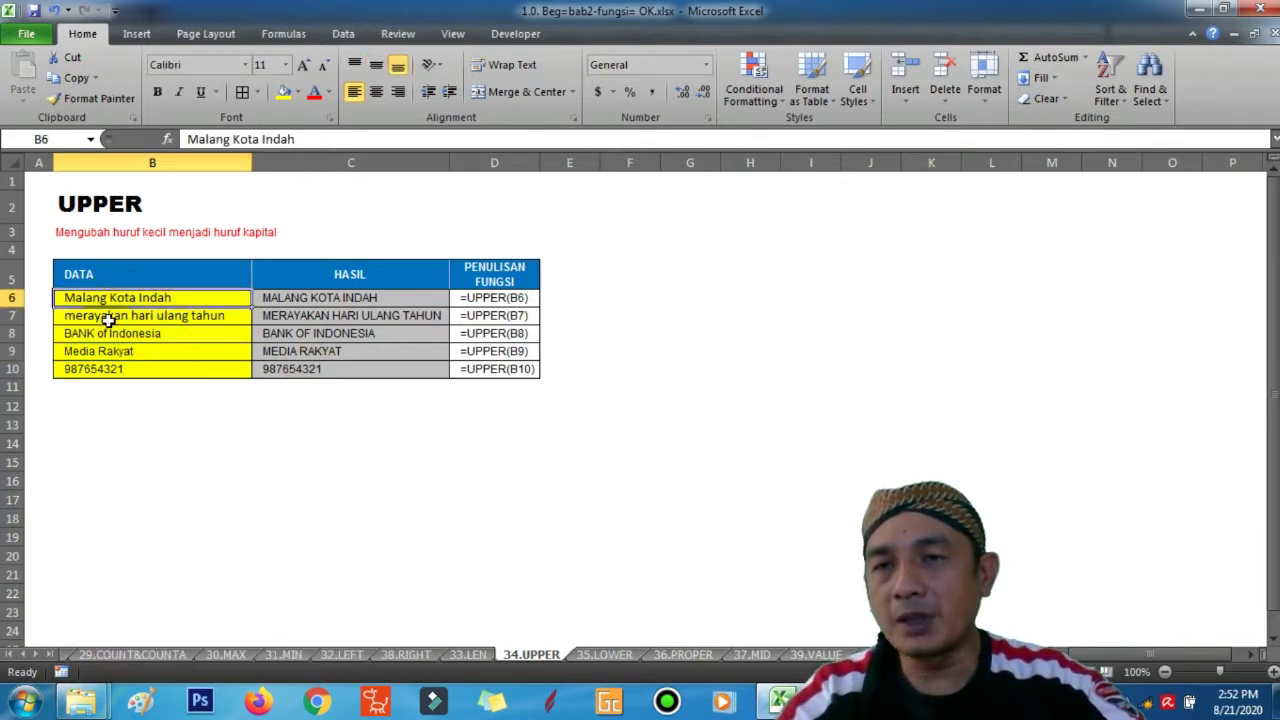
left_click(108, 318)
left_click(122, 336)
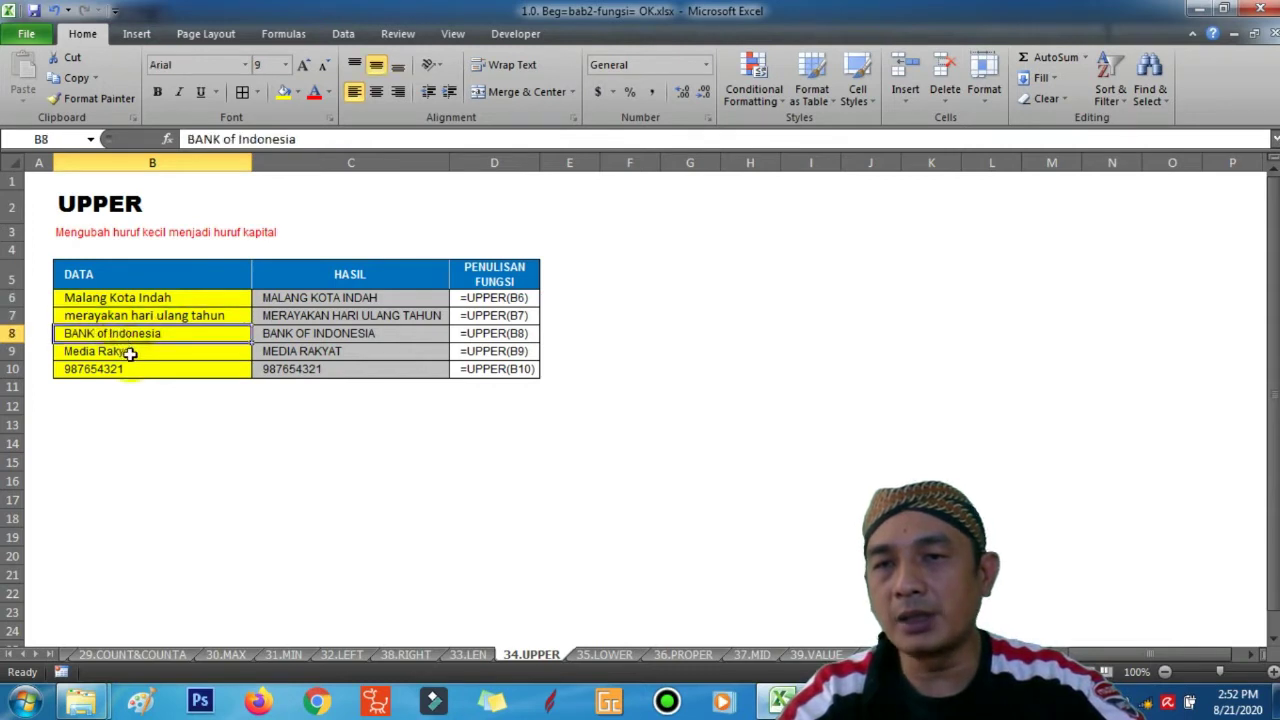
left_click(130, 354)
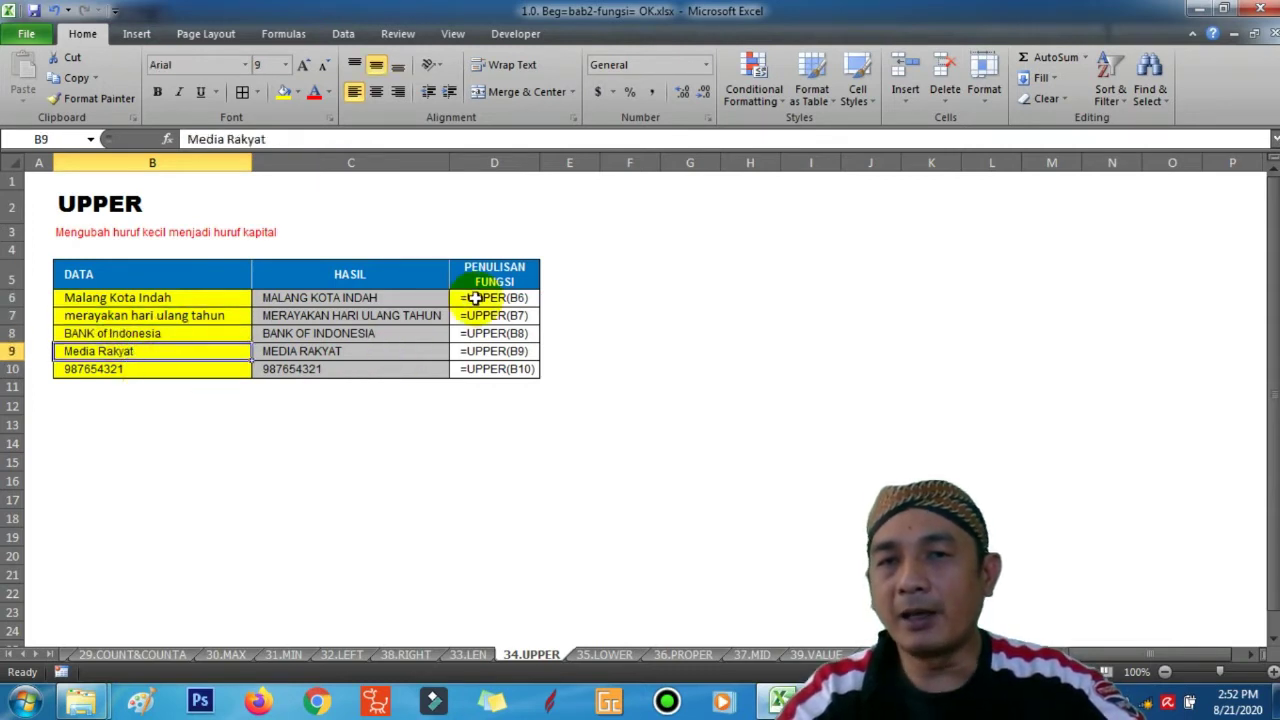
left_click(337, 420)
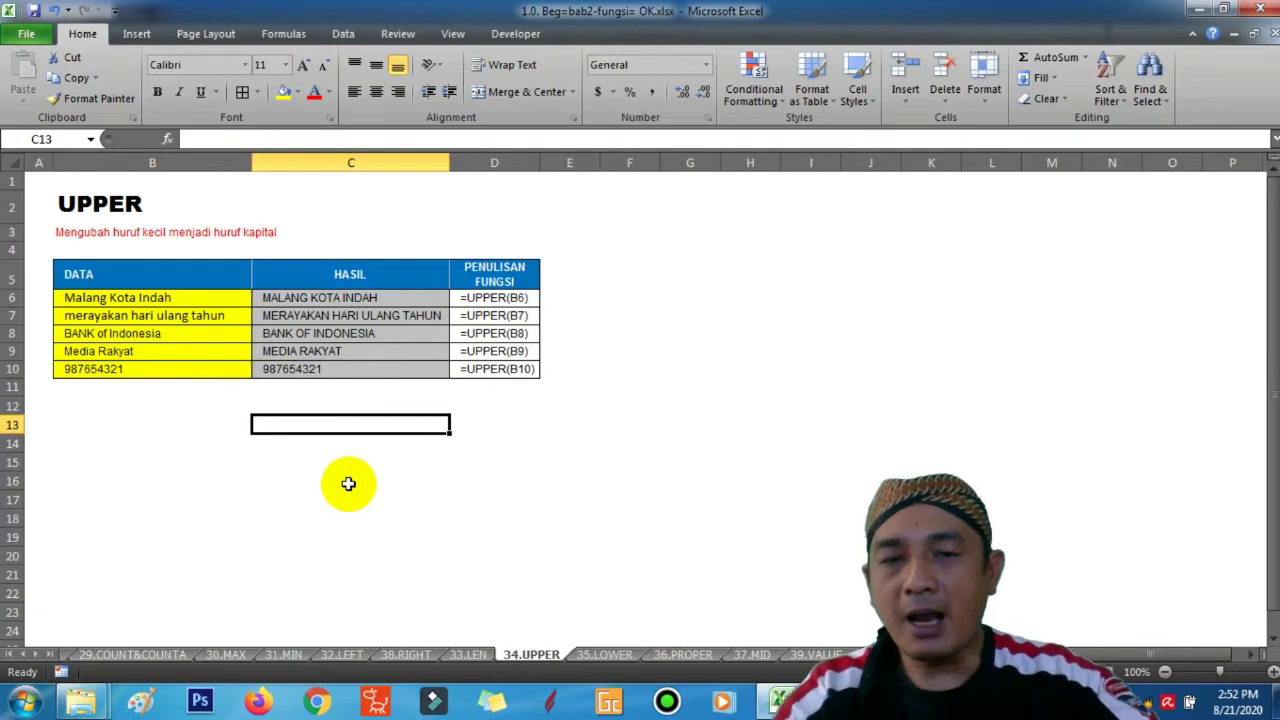
Step: Enter =UPPER(B7) in C13 below the UPPER table
type("U")
type("=")
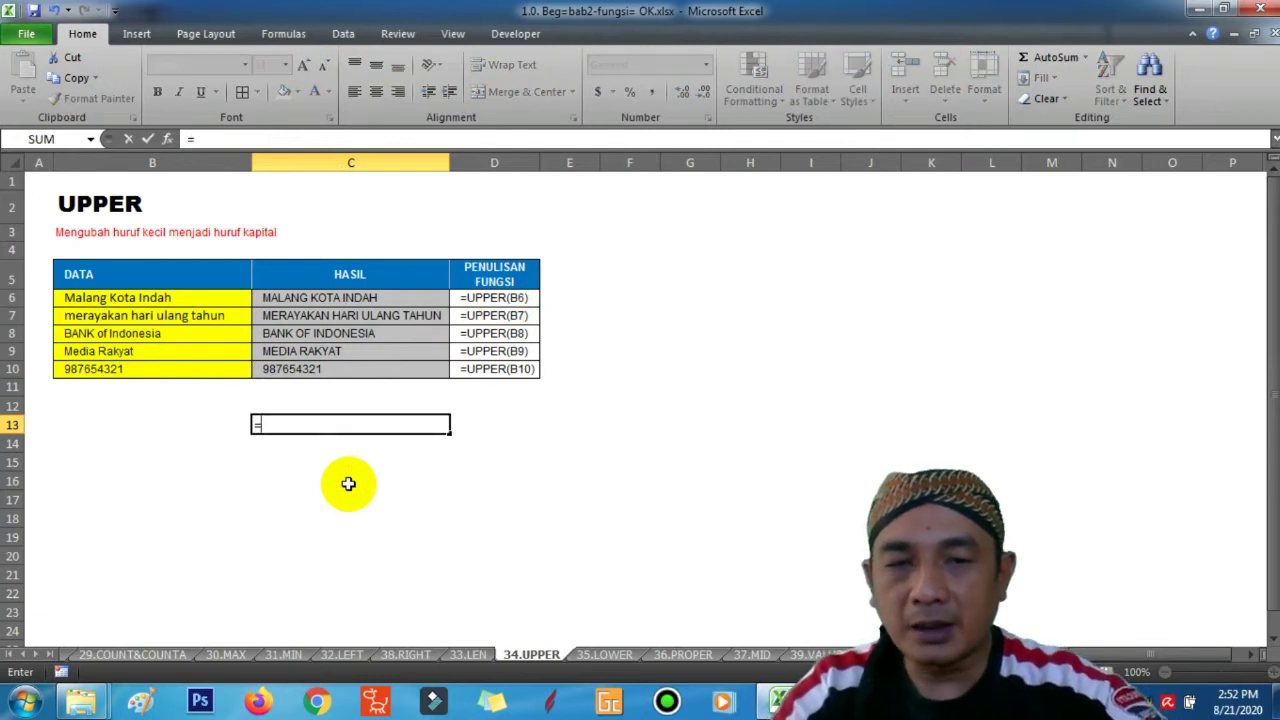
type("UPPER")
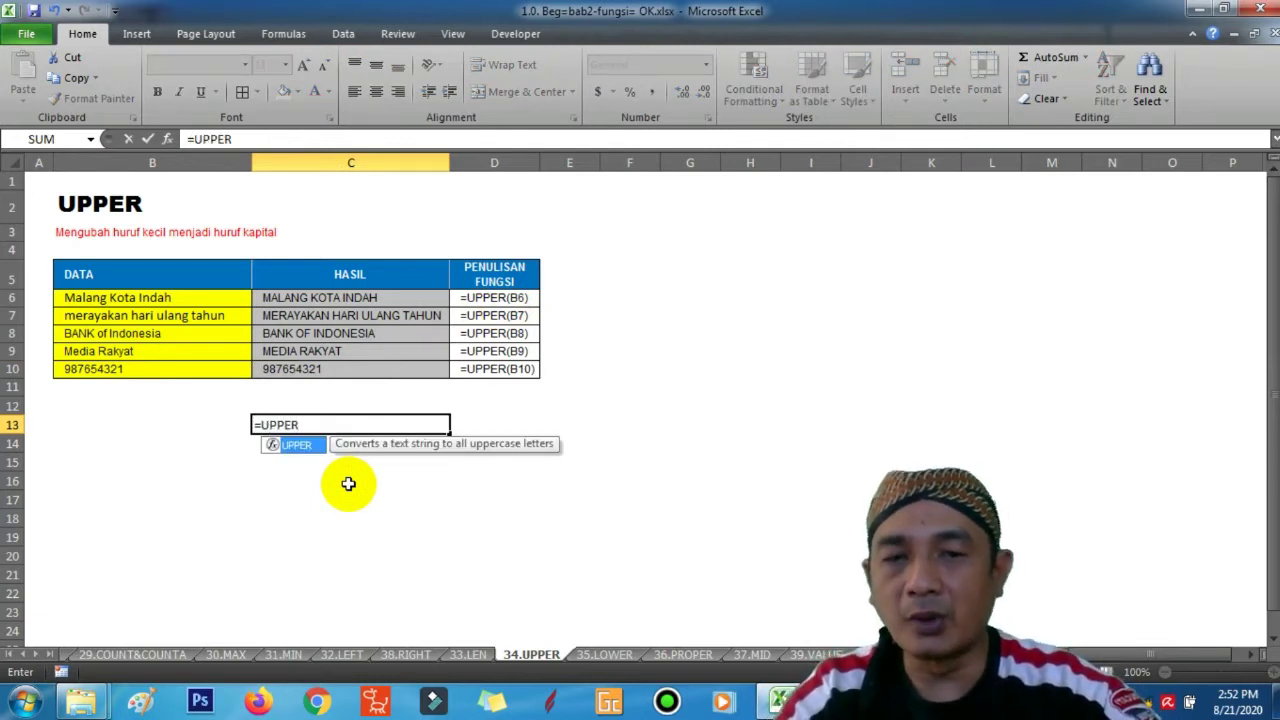
type("(")
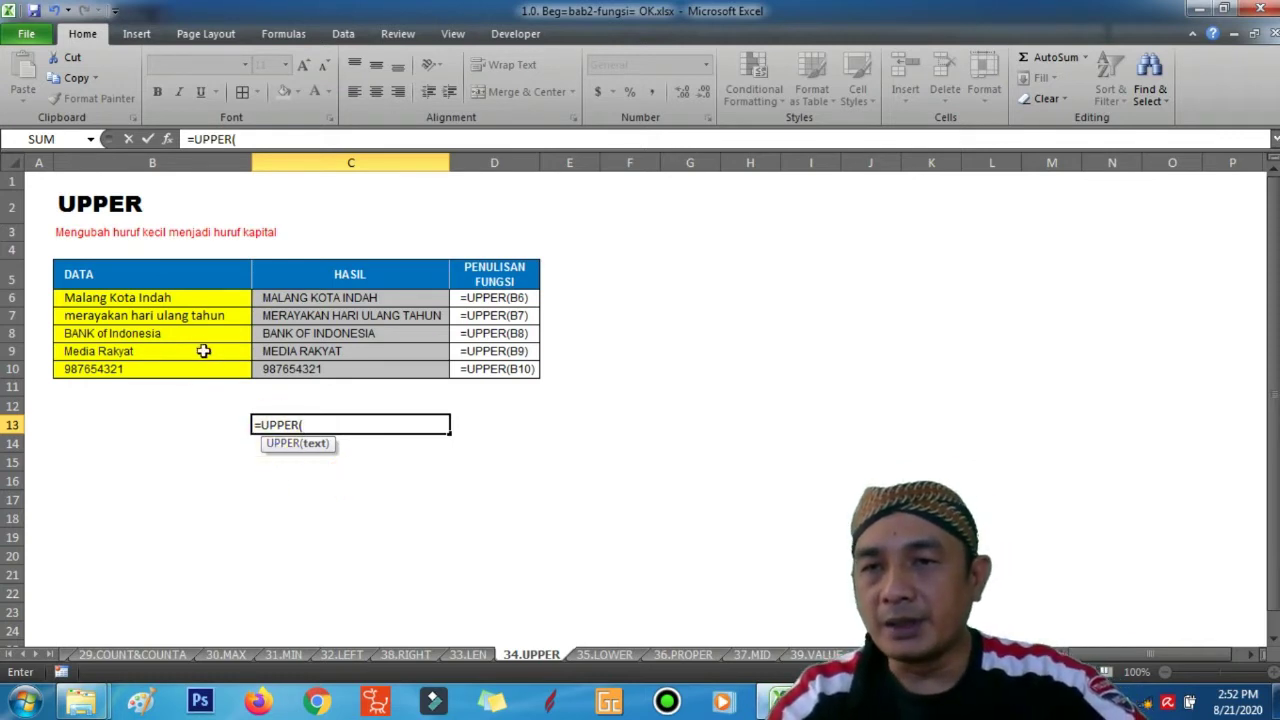
left_click(193, 313)
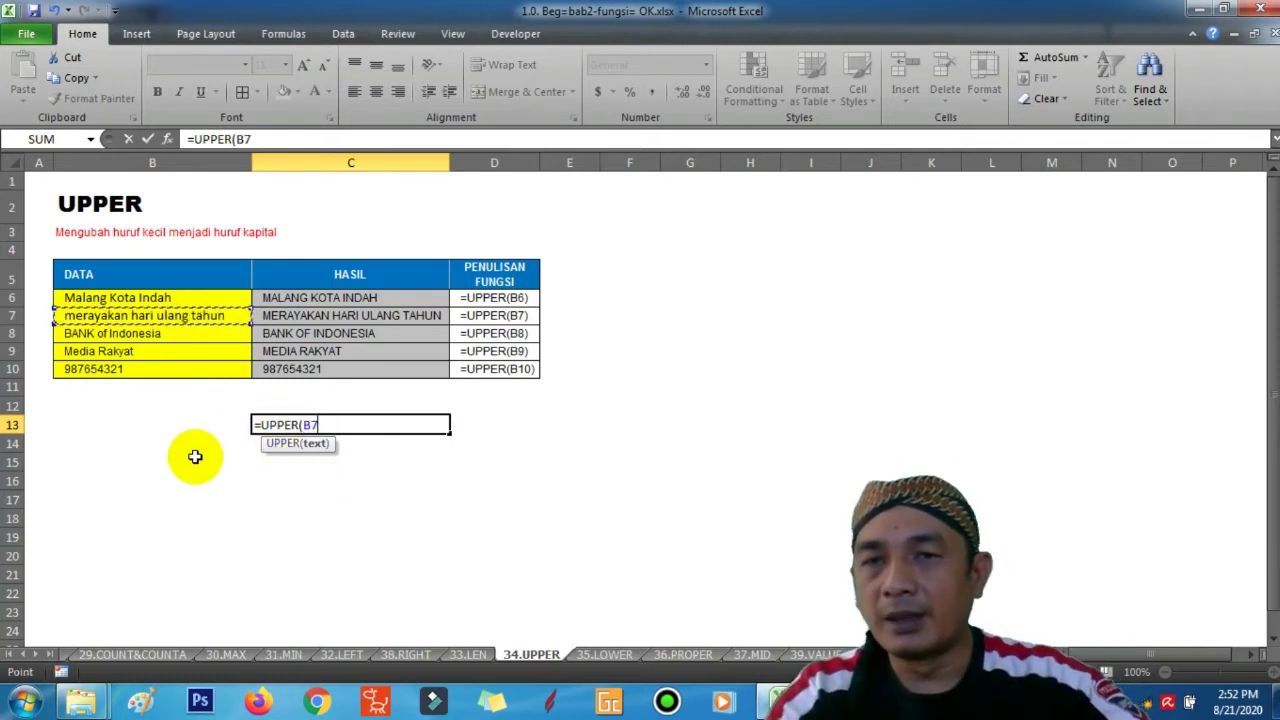
type(")")
key("Return")
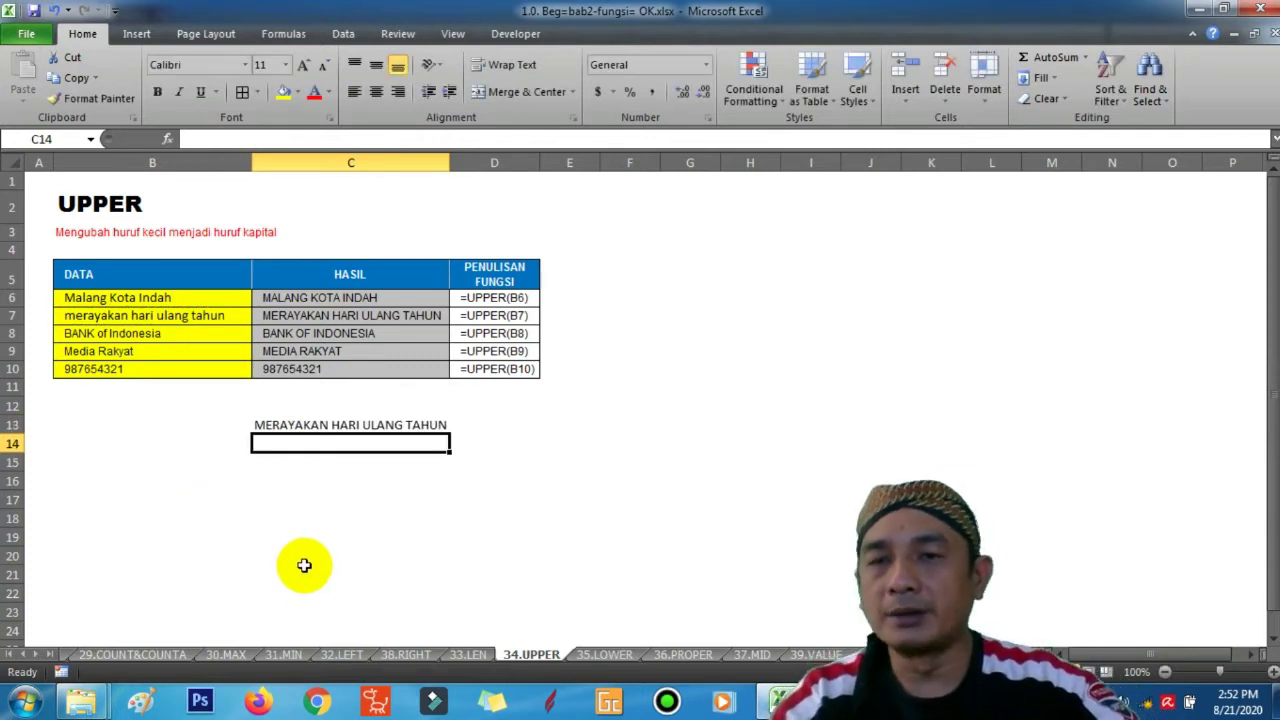
Step: Change C13's reference to B9 so it shows MEDIA RAKYAT, then open 35.LOWER
left_click(318, 425)
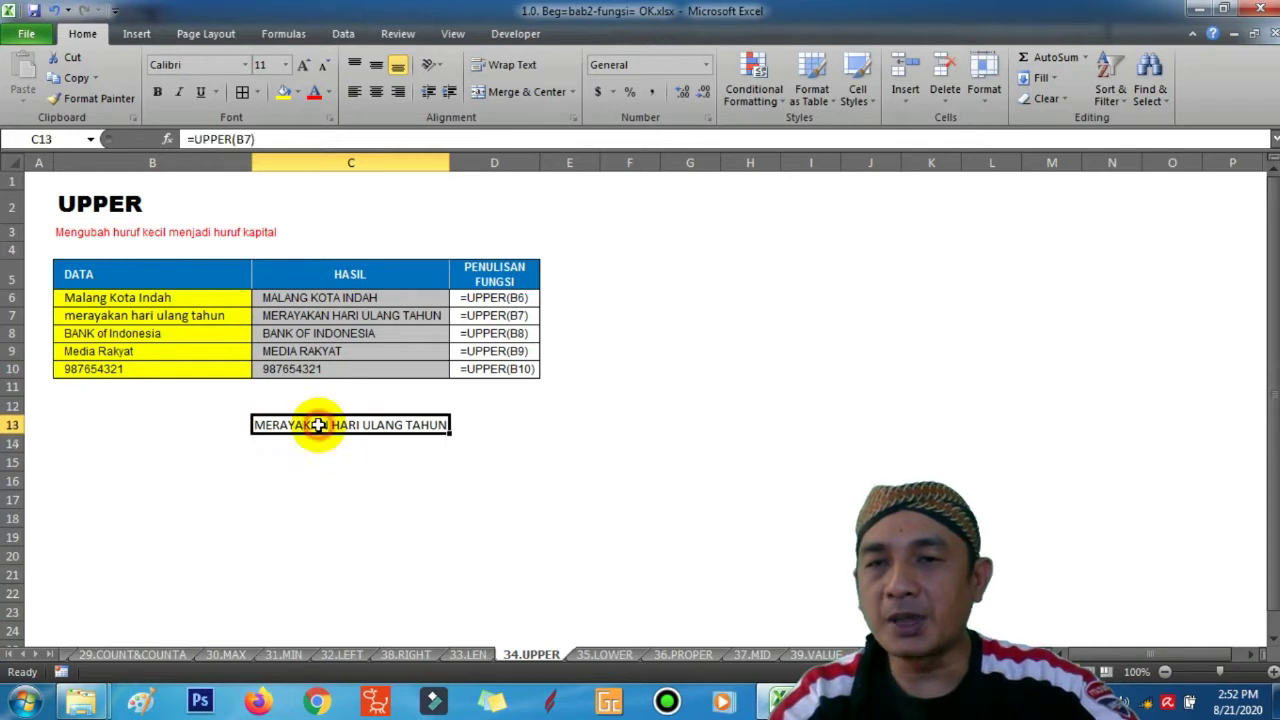
left_click(236, 139)
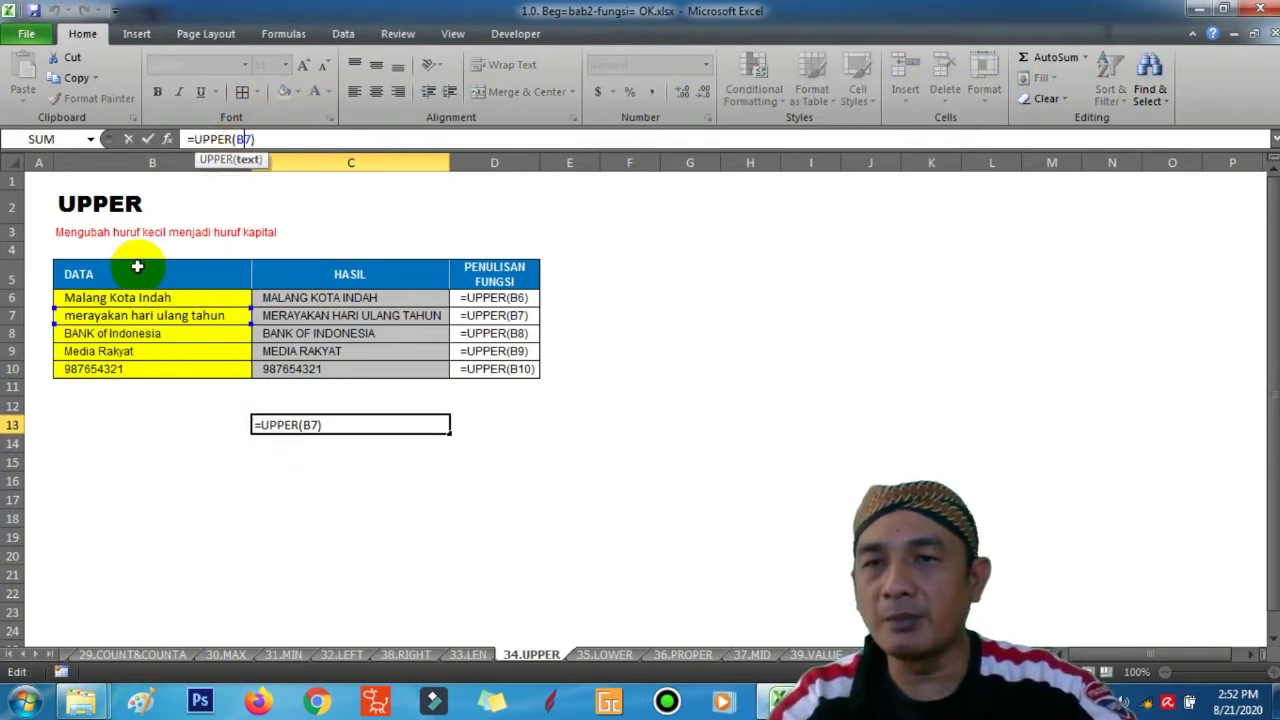
type("9")
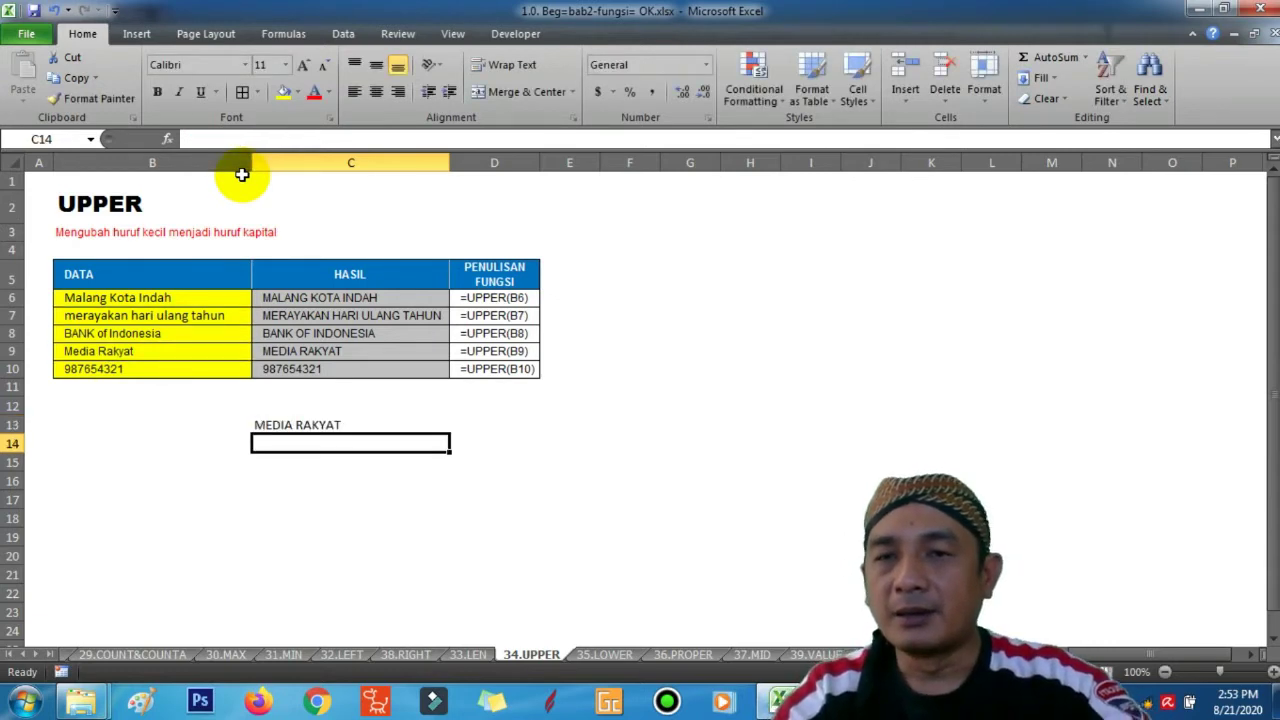
left_click(195, 349)
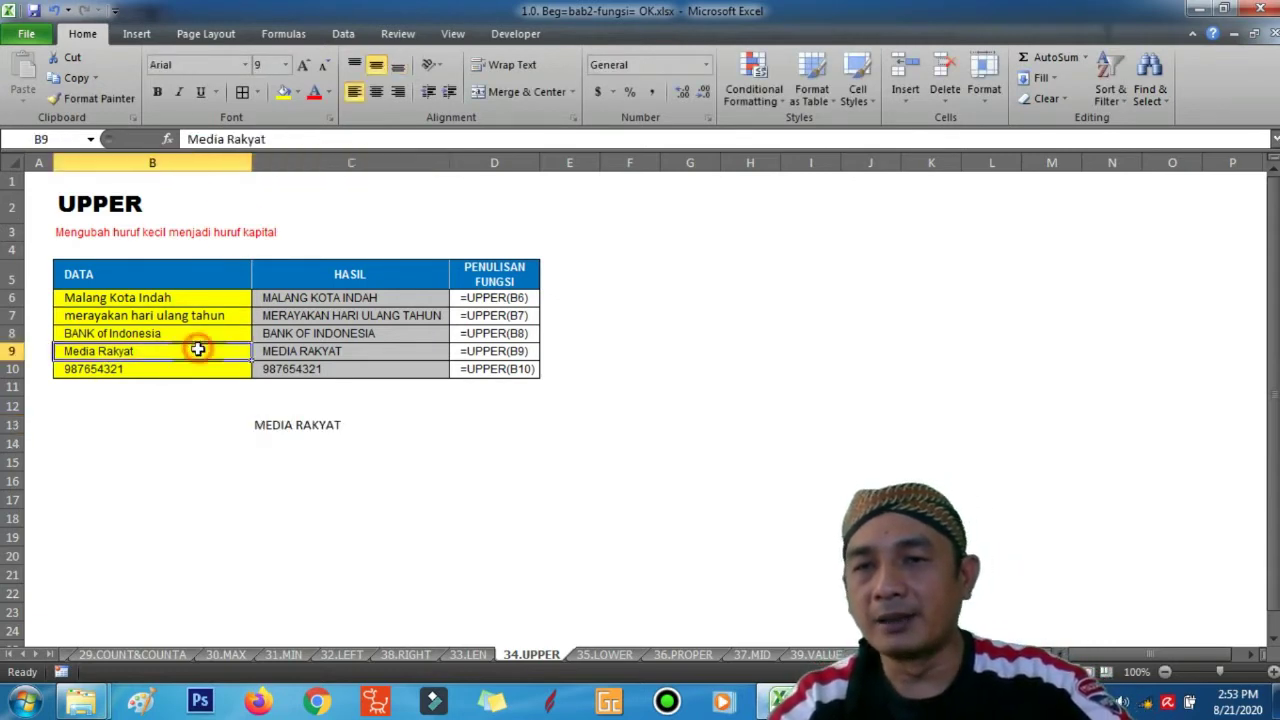
left_click(302, 427)
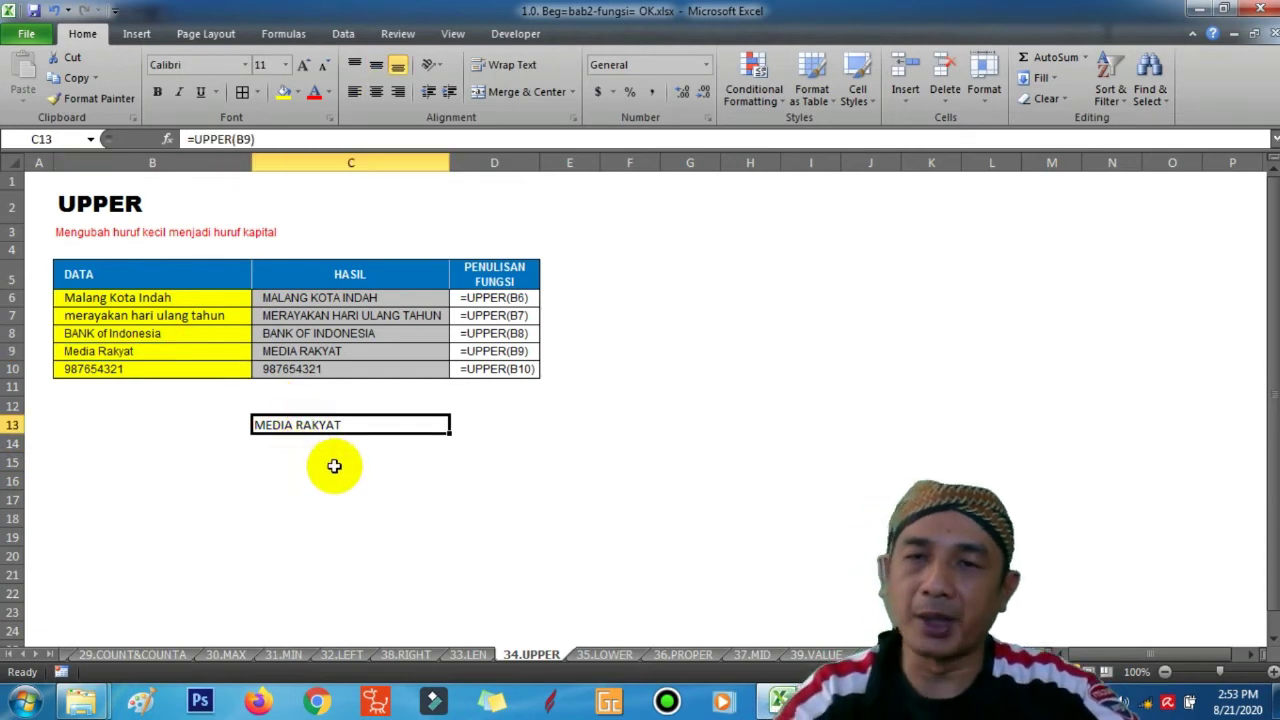
left_click(600, 655)
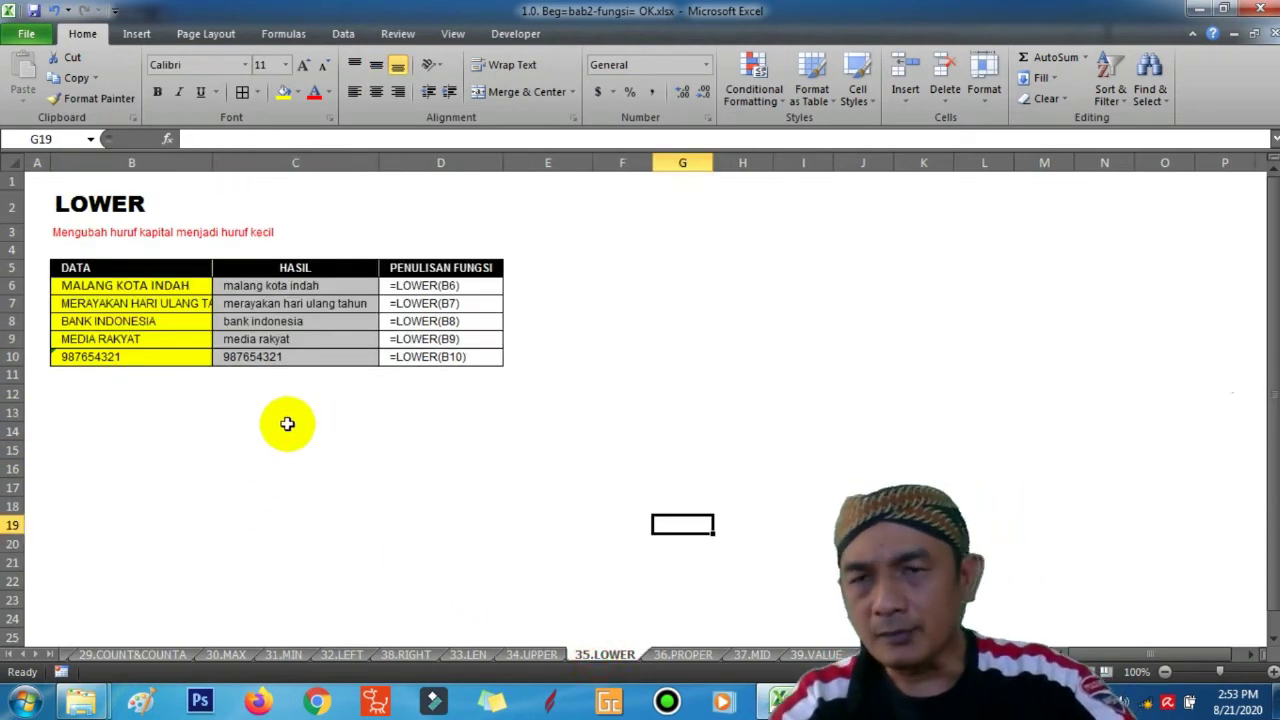
Step: Compare the UPPER and LOWER sheets, check the LOWER formulas in C8 and C10, then open 36.PROPER
left_click(287, 424)
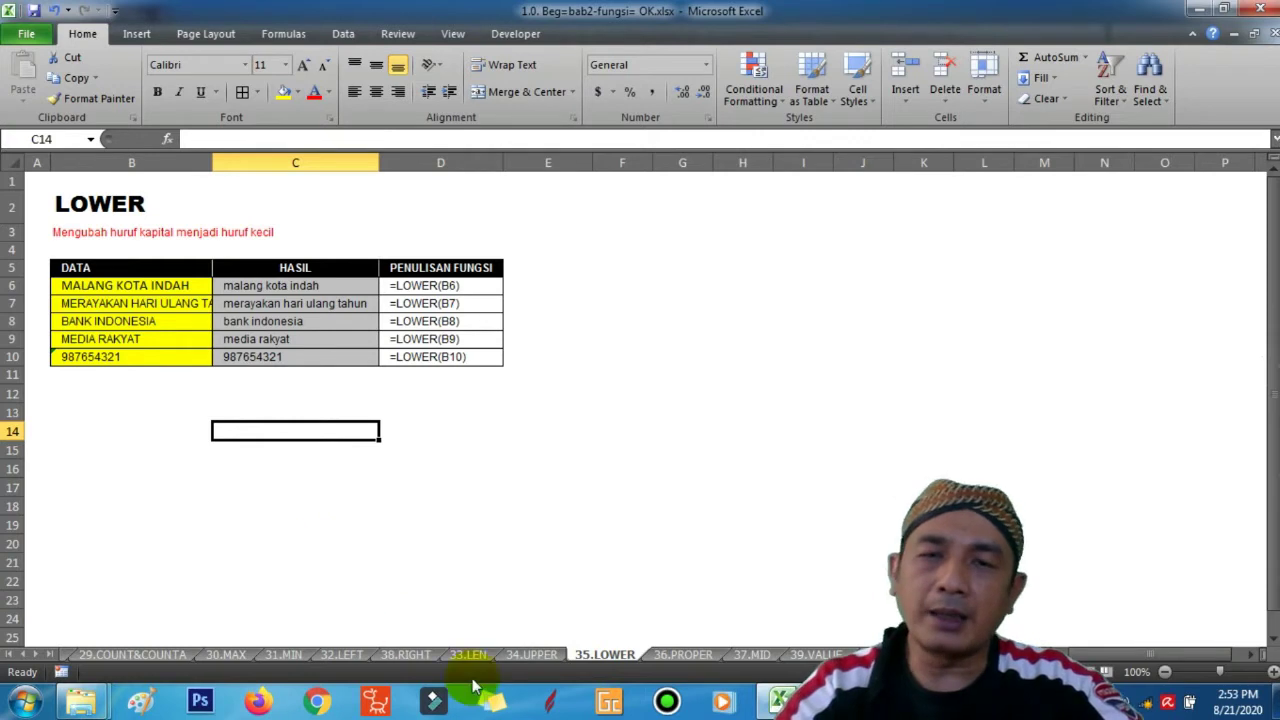
left_click(531, 654)
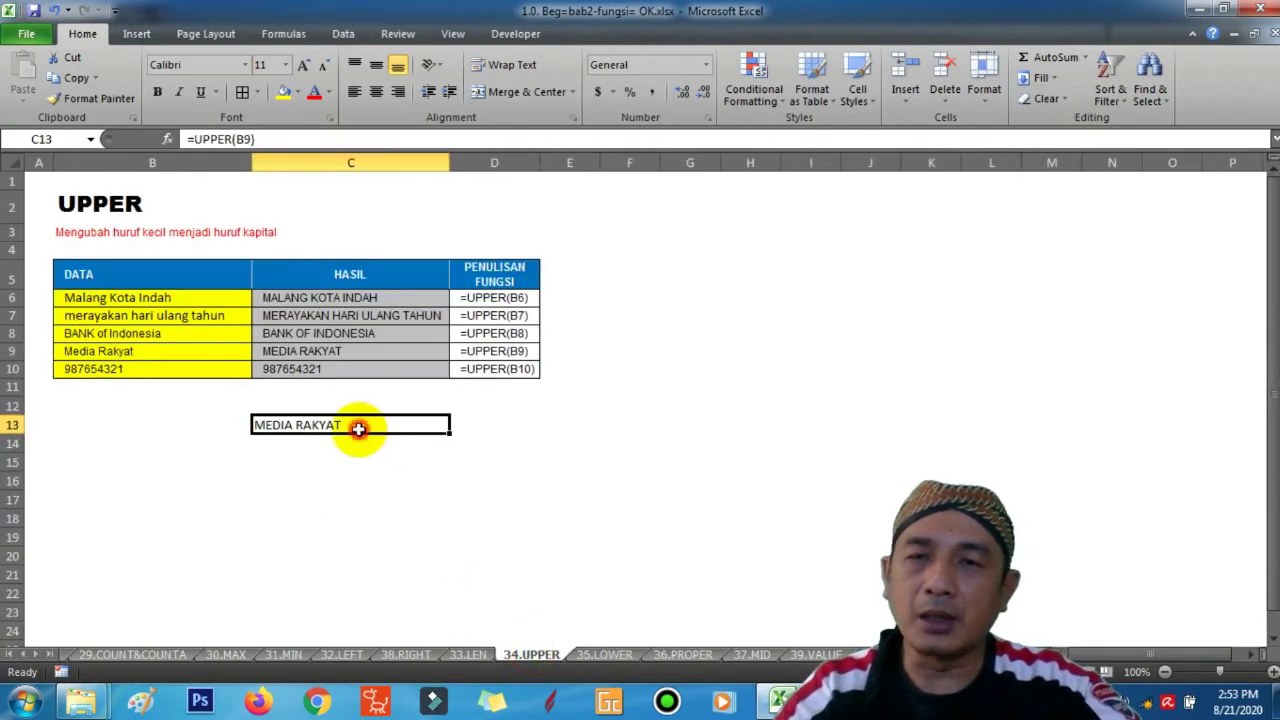
left_click(612, 655)
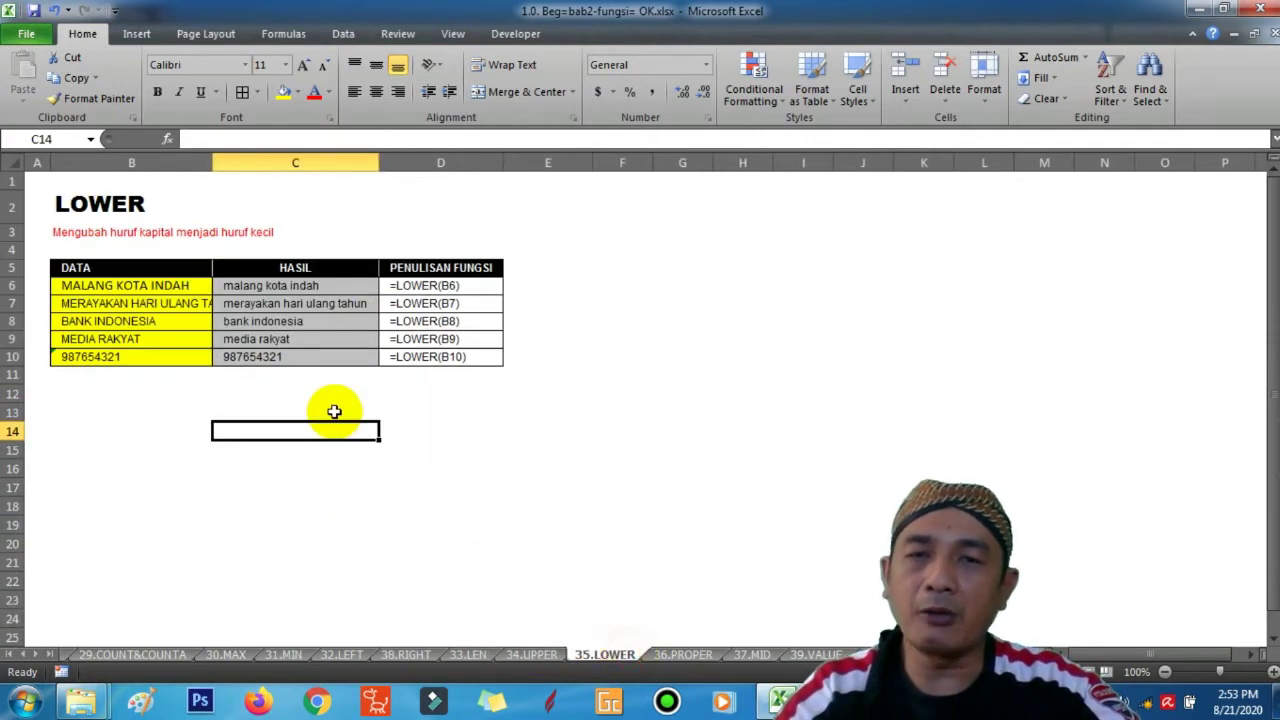
left_click(310, 322)
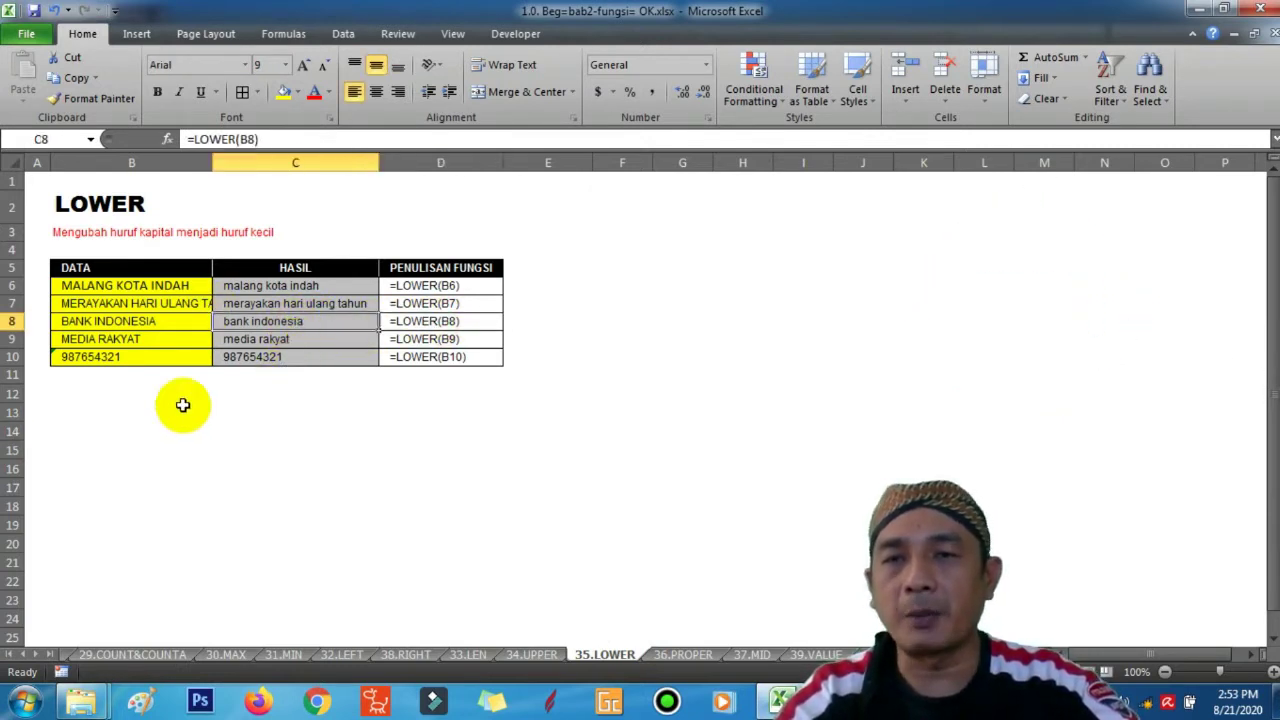
left_click(145, 358)
left_click(268, 358)
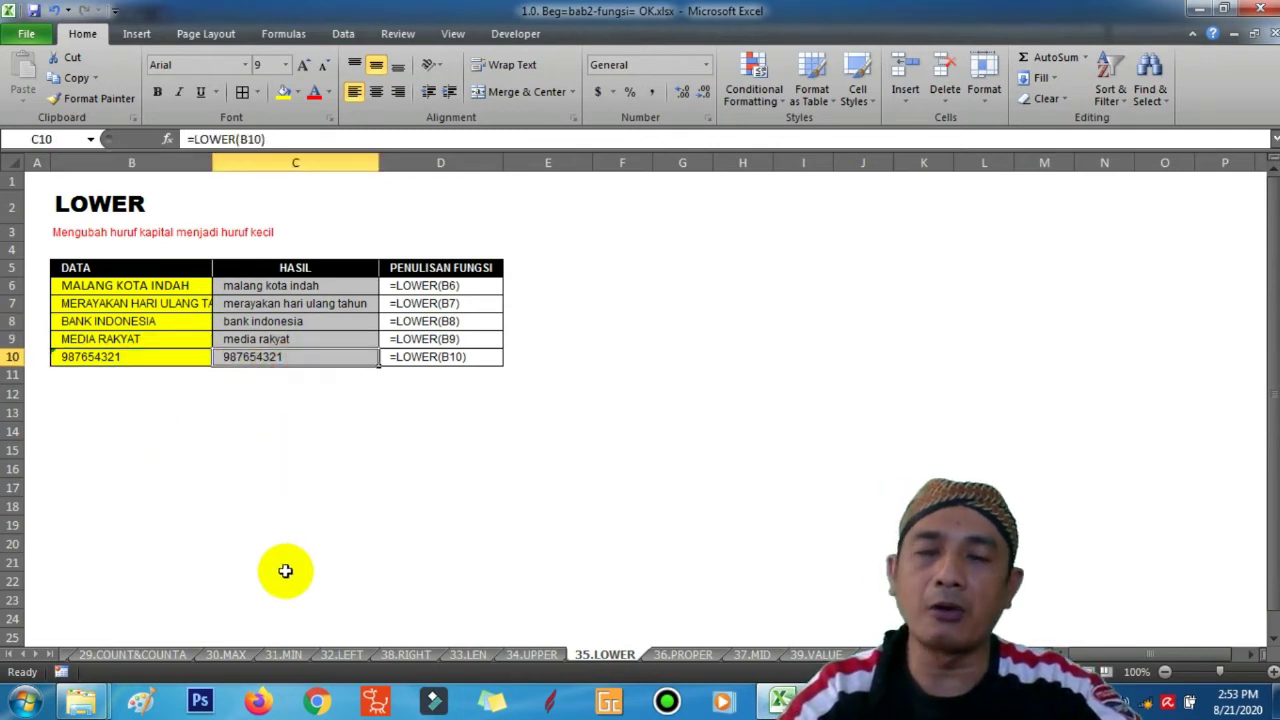
left_click(682, 655)
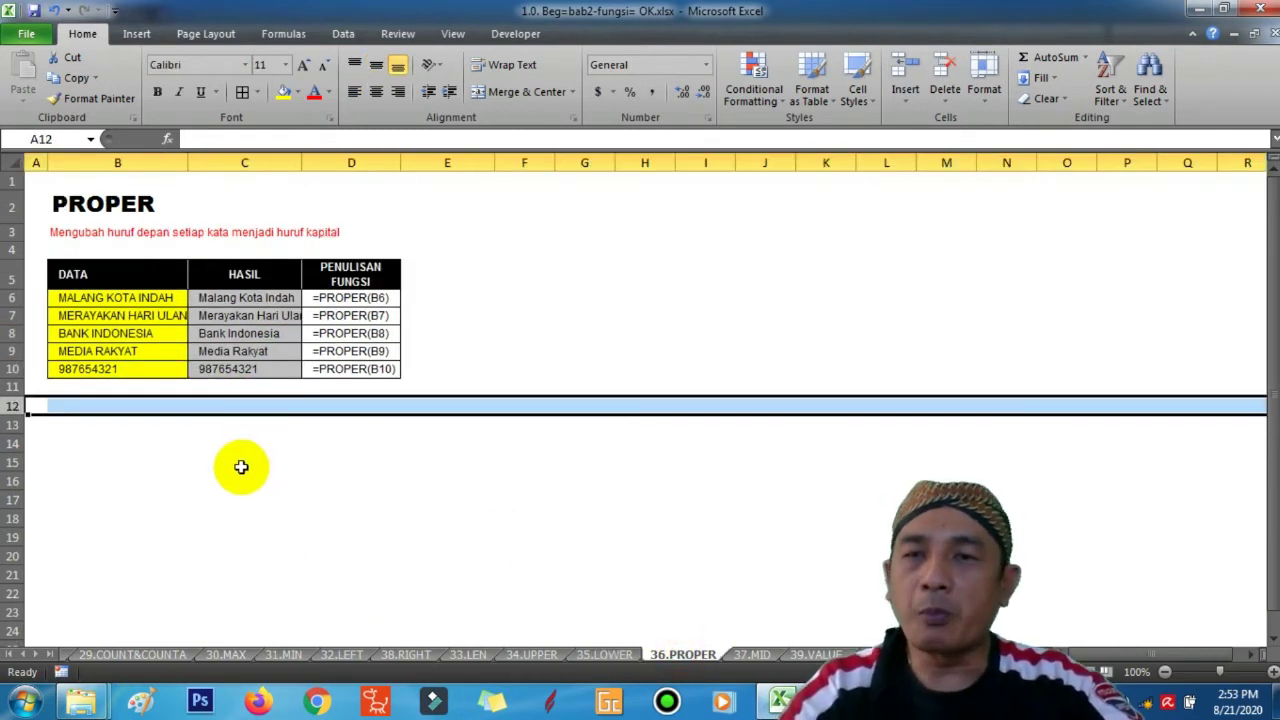
left_click(113, 298)
left_click(114, 316)
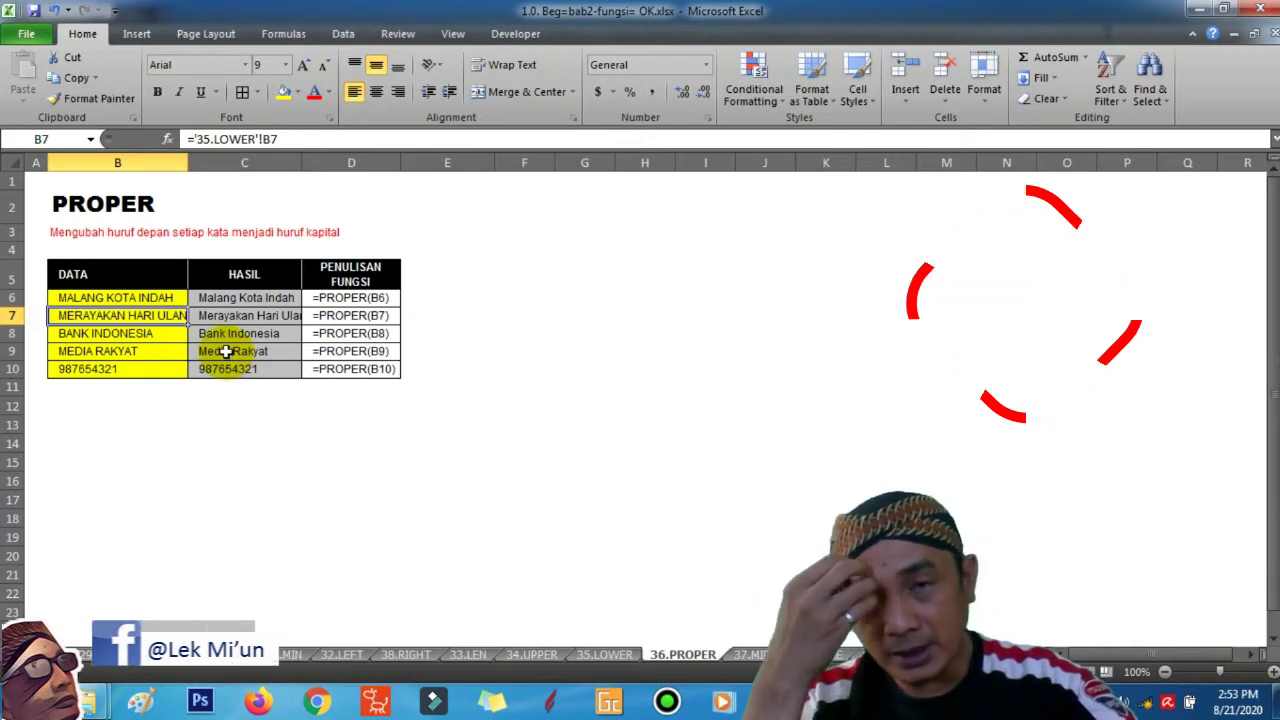
left_click(228, 298)
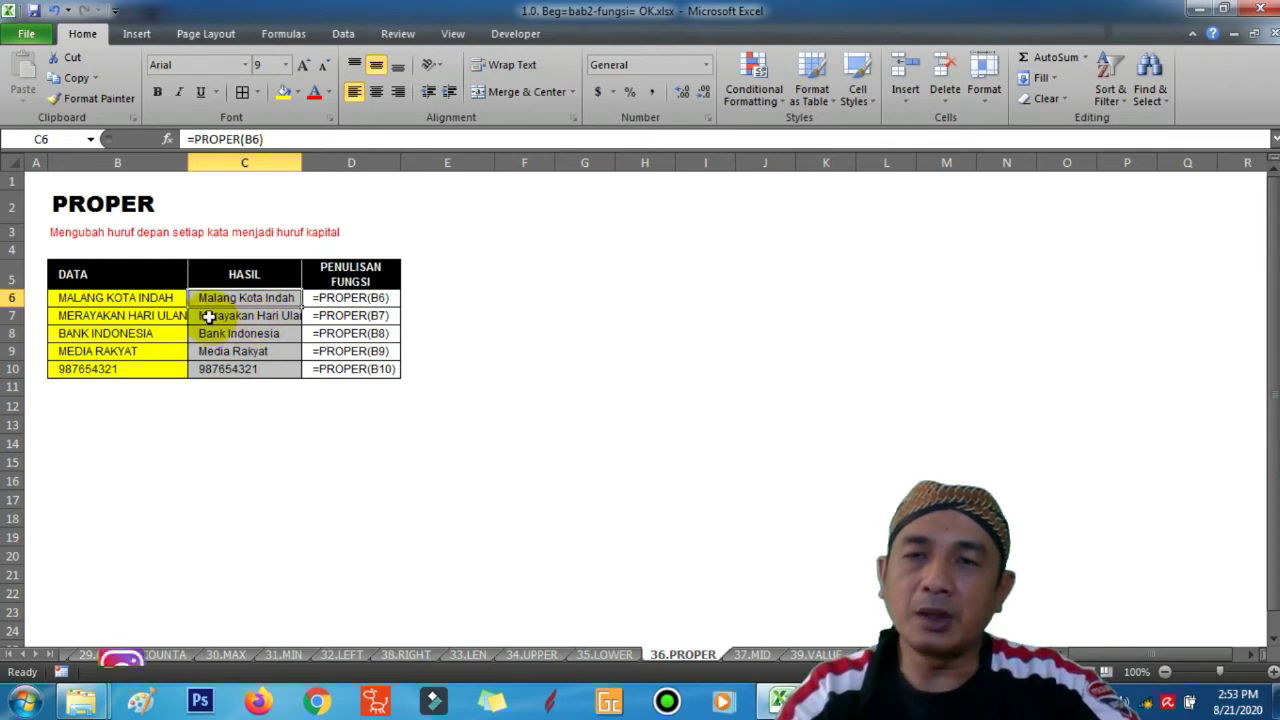
left_click(222, 334)
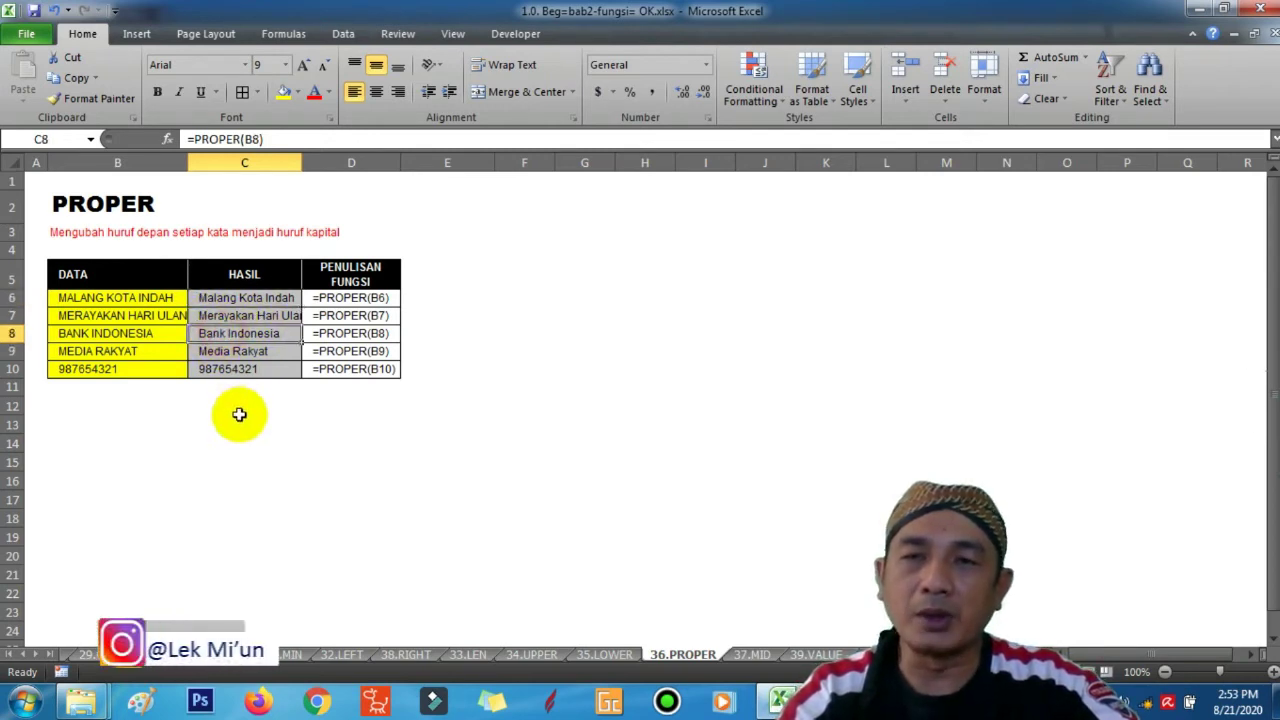
left_click(150, 334)
left_click(245, 336)
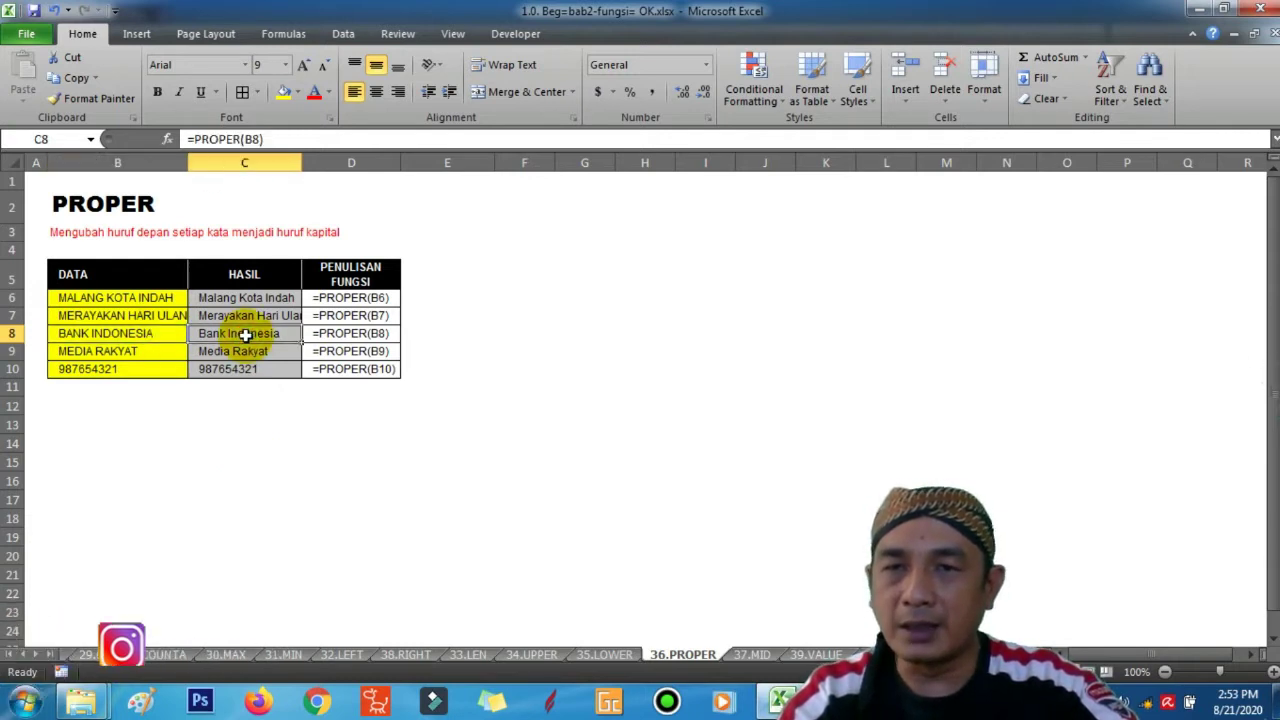
left_click(352, 335)
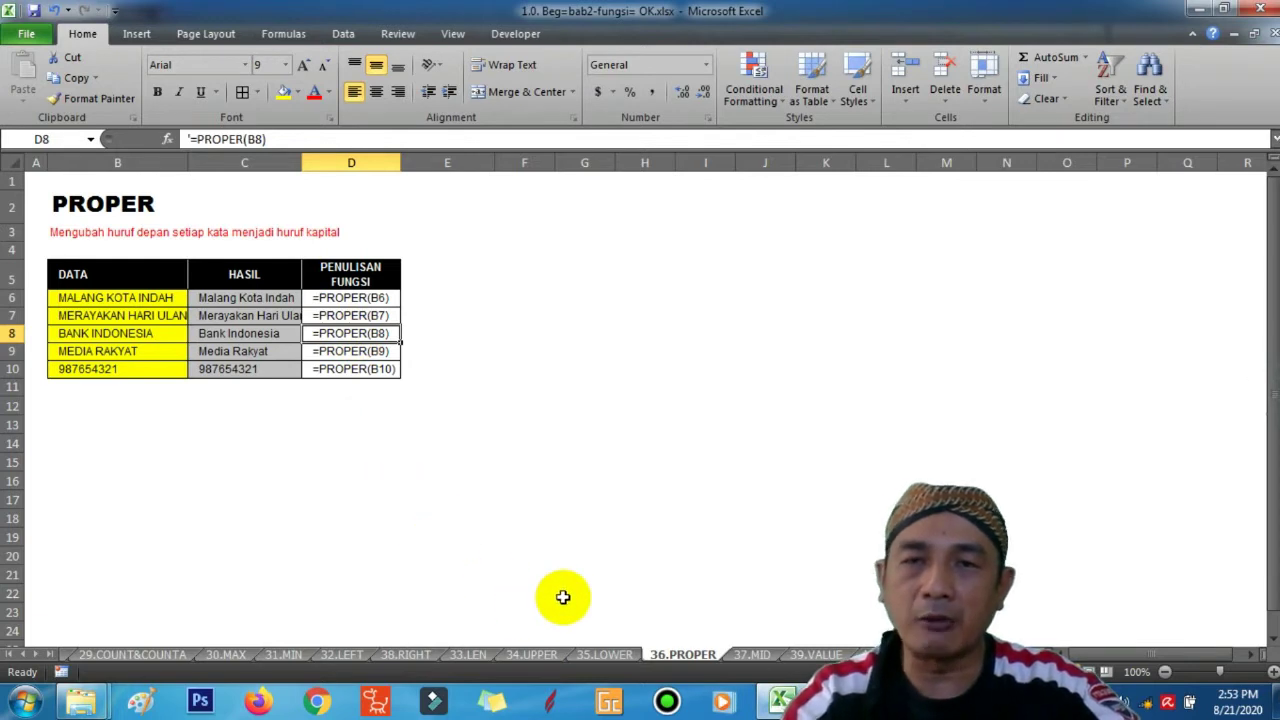
Step: Drag the 37.MID tab in front of 33.LEN, then flip between 32.LEFT and 38.RIGHT
left_click(750, 653)
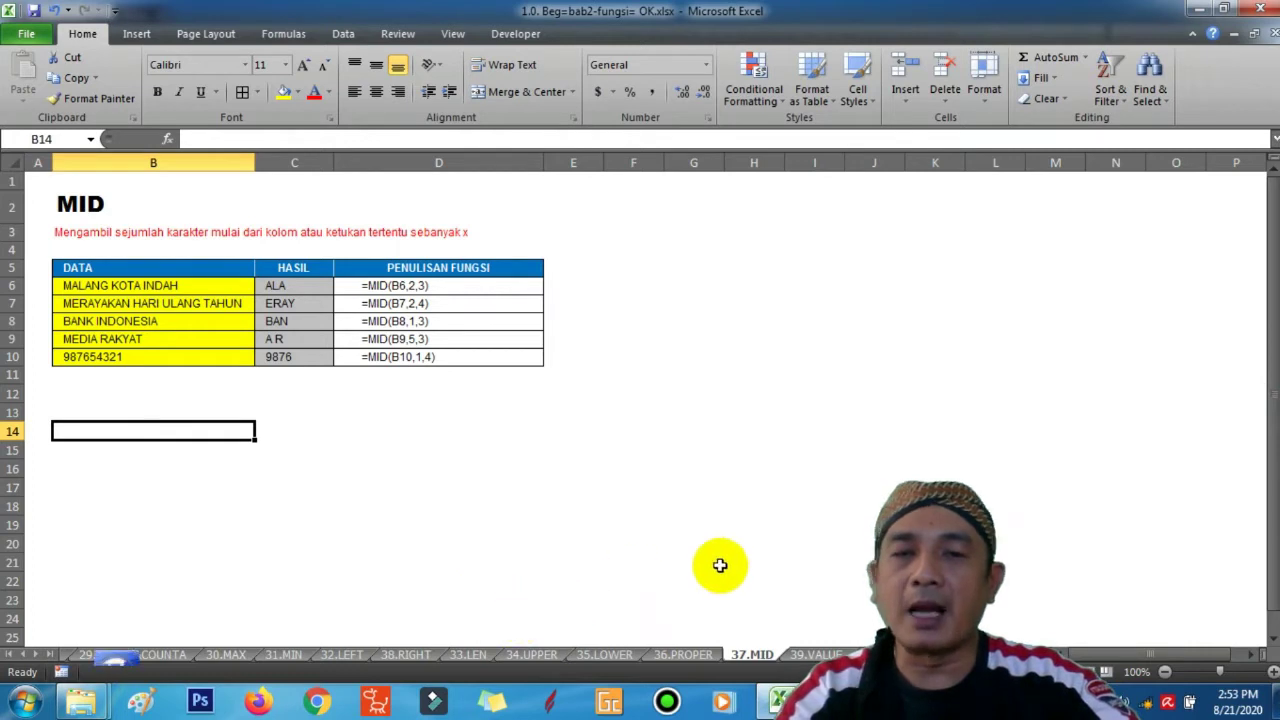
left_click(745, 654)
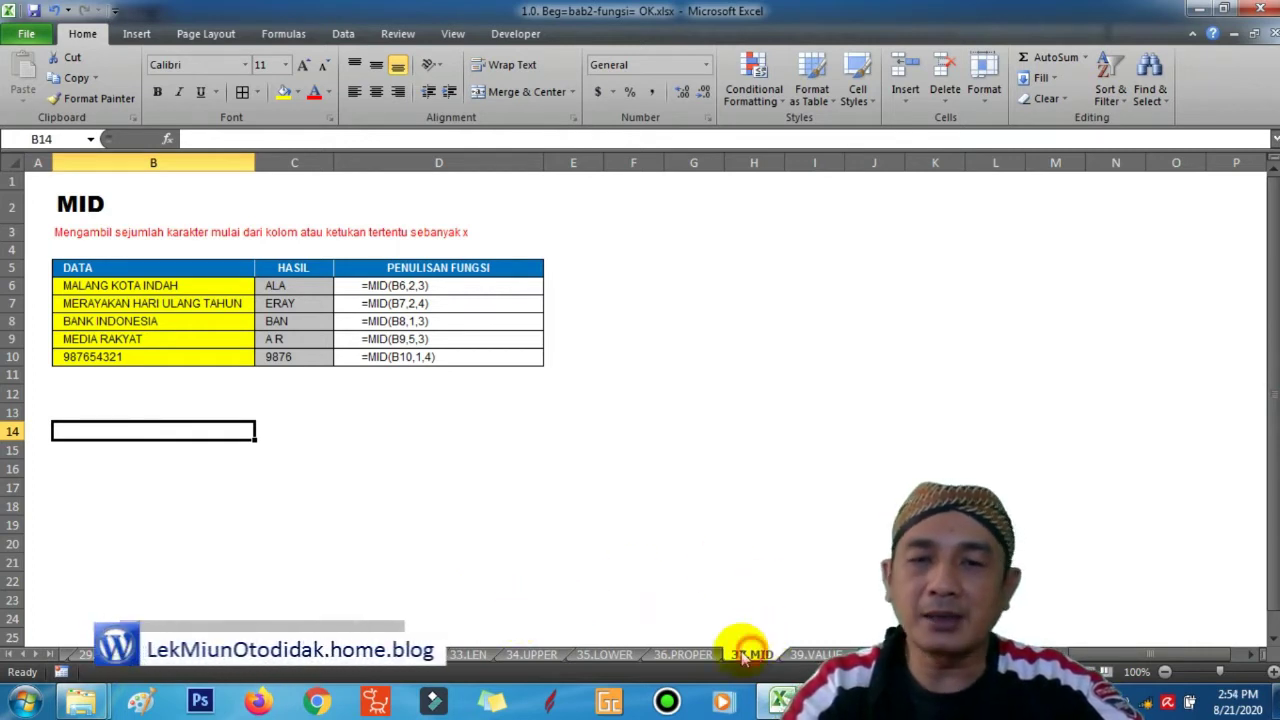
left_click_drag(745, 654, 462, 655)
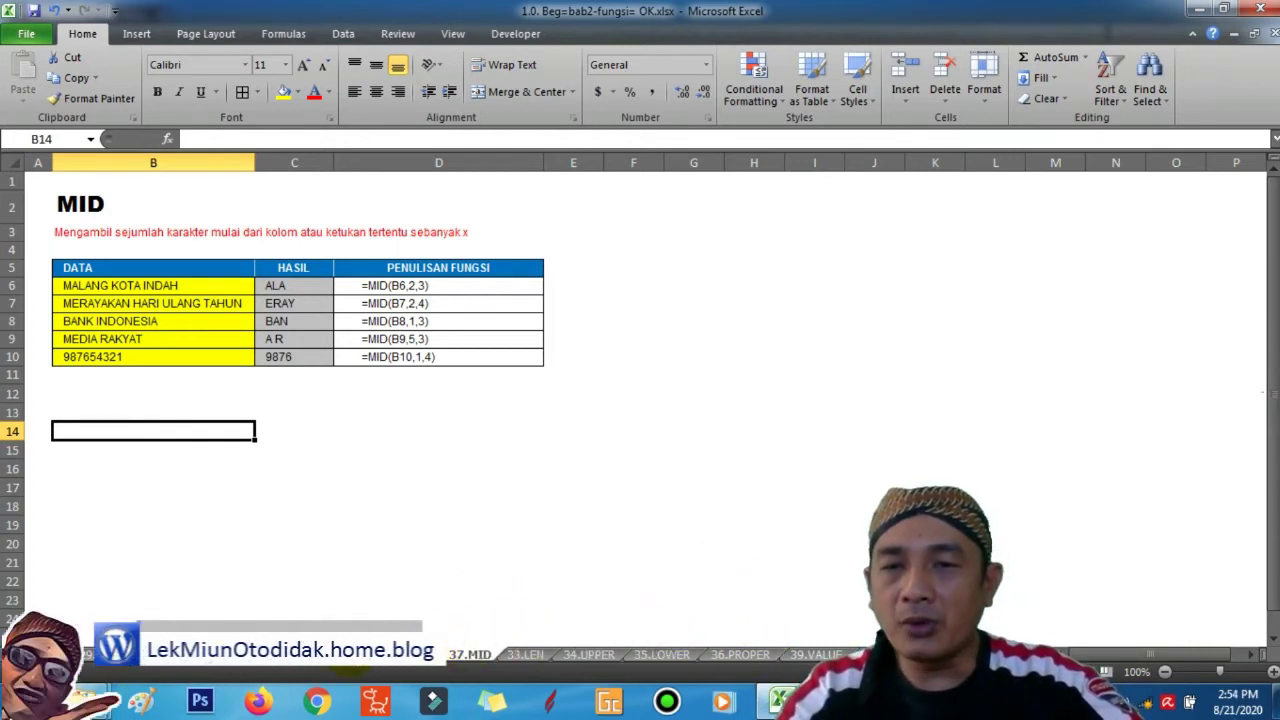
left_click(341, 655)
left_click(406, 655)
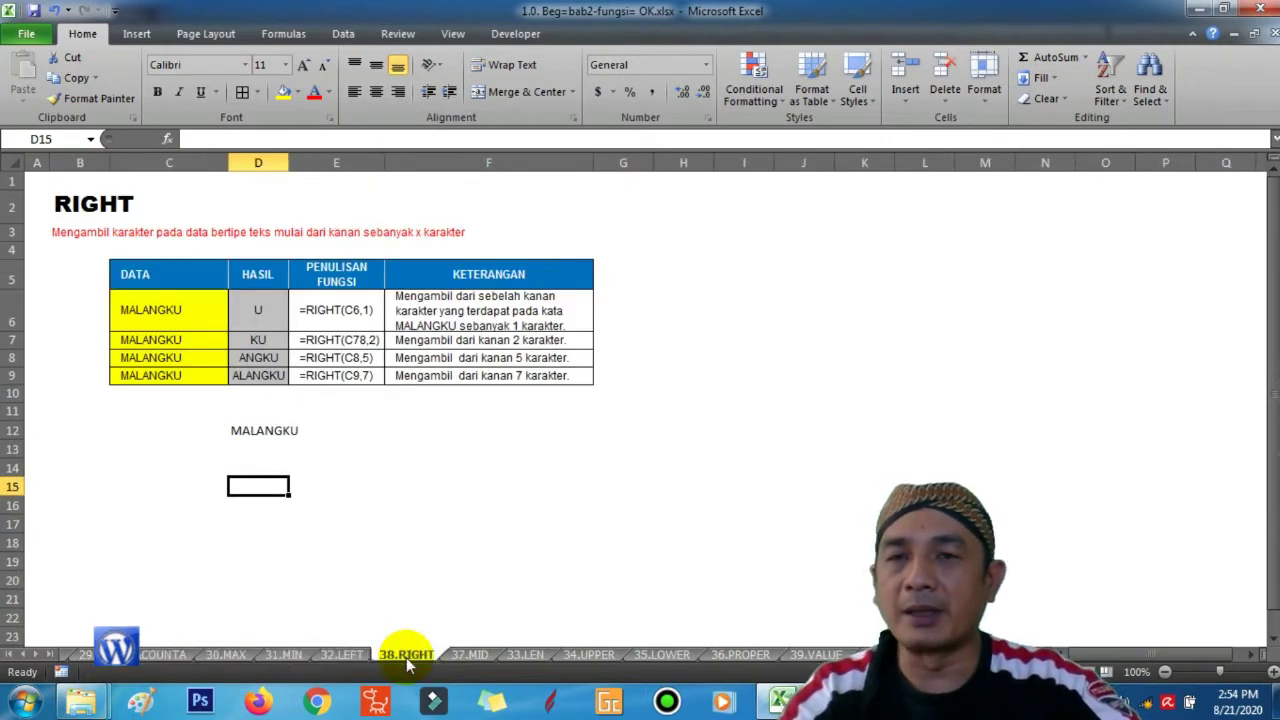
left_click(349, 655)
left_click(404, 656)
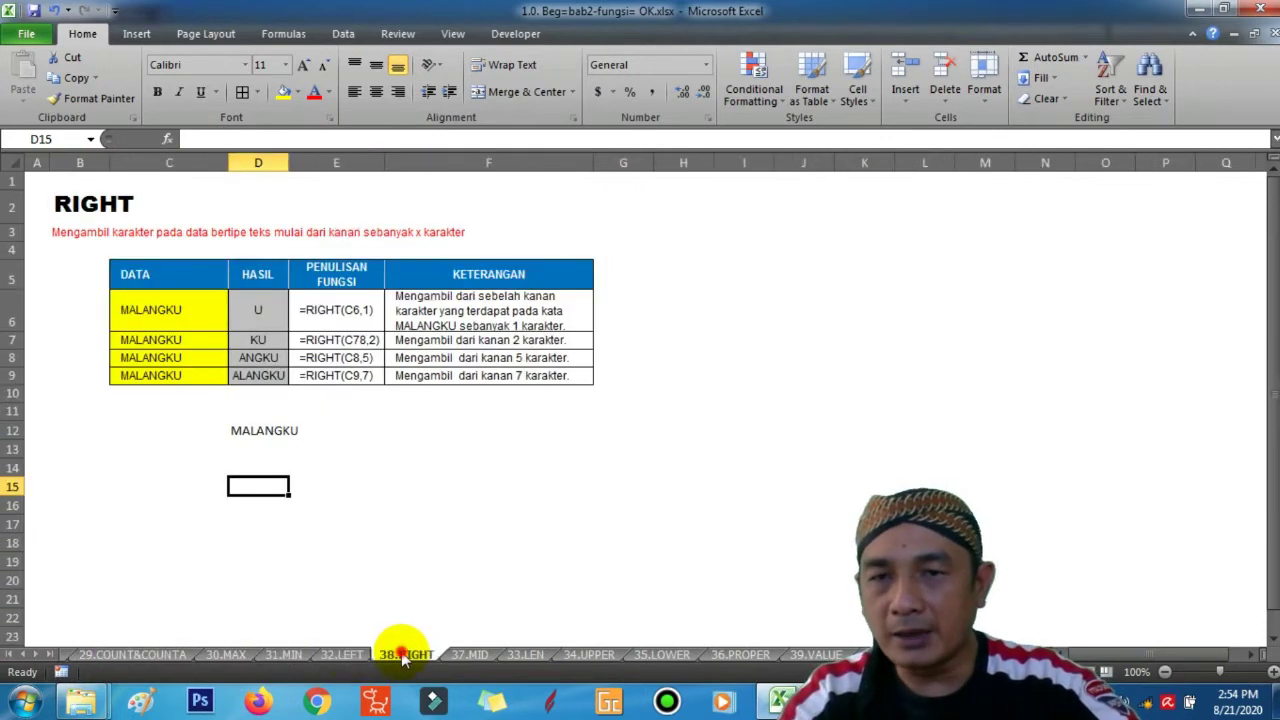
left_click(470, 655)
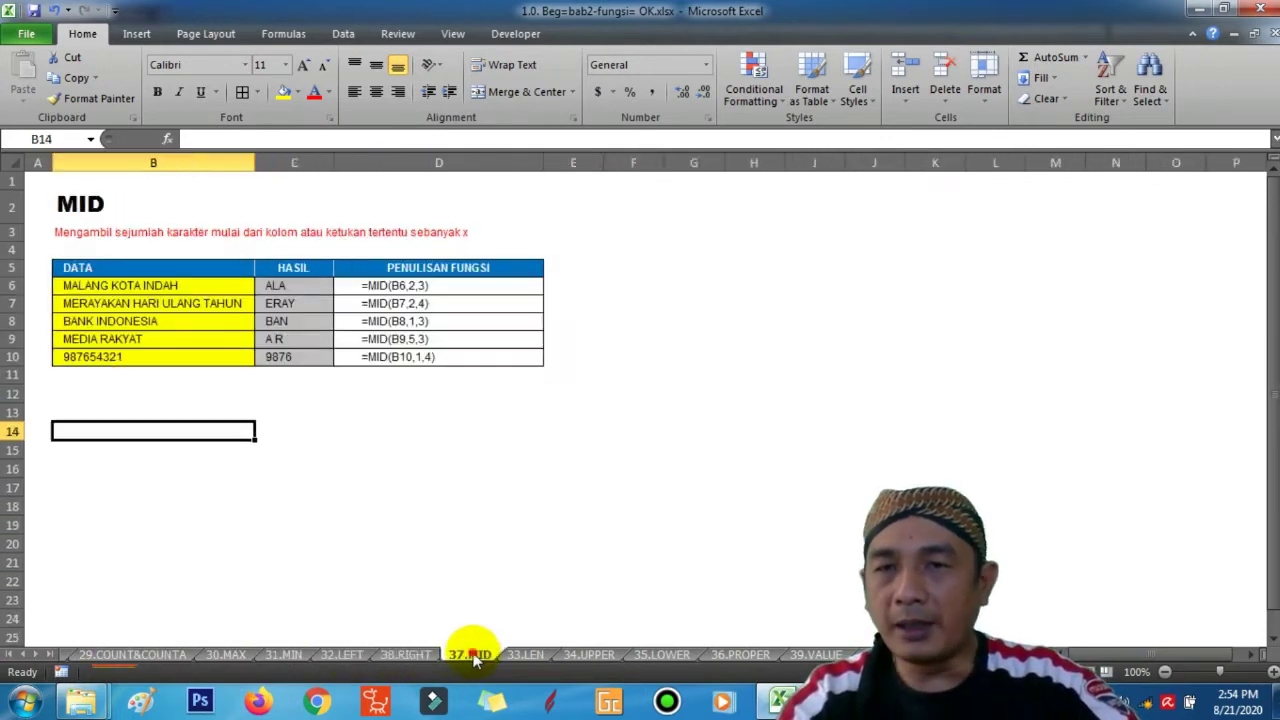
left_click(135, 287)
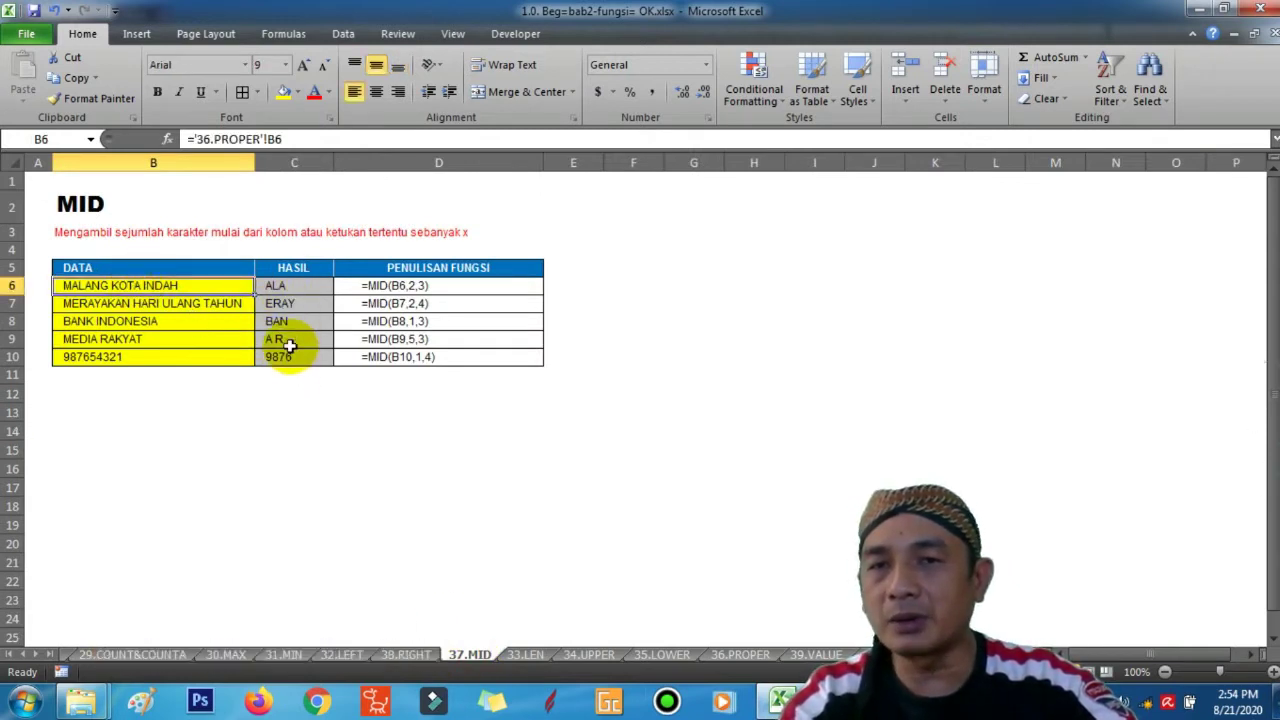
left_click(284, 400)
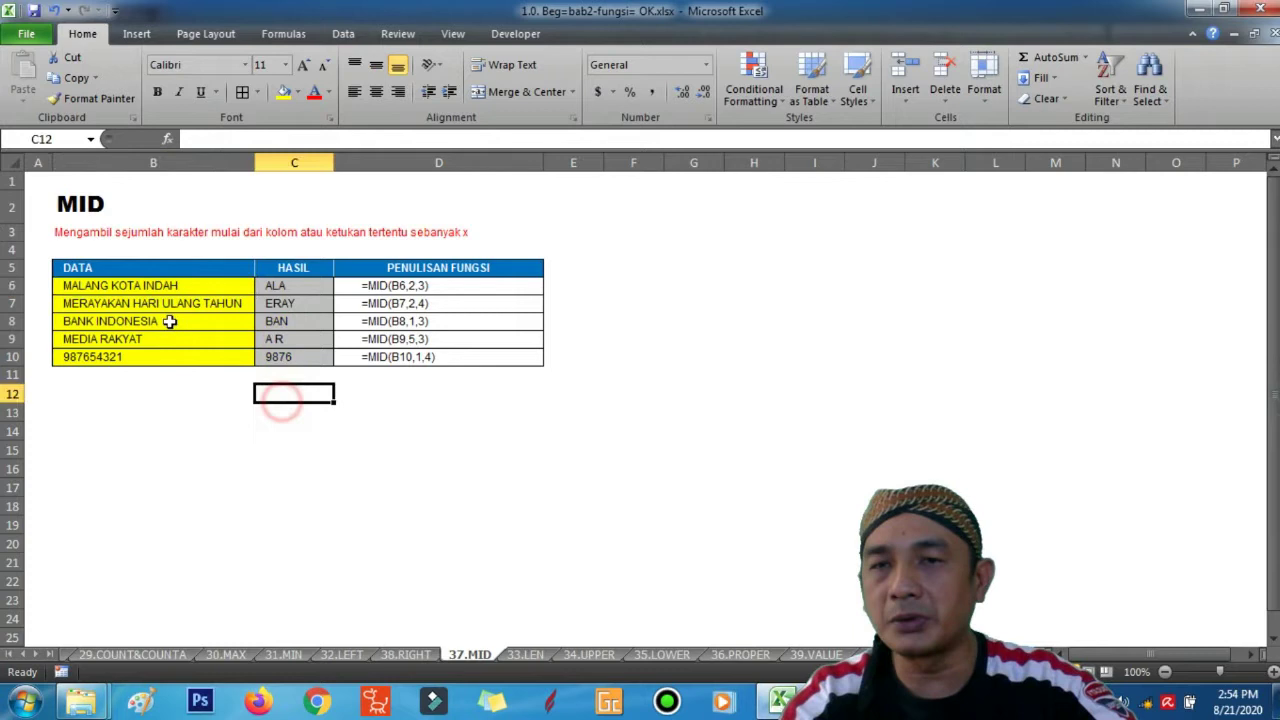
left_click(116, 340)
left_click(290, 398)
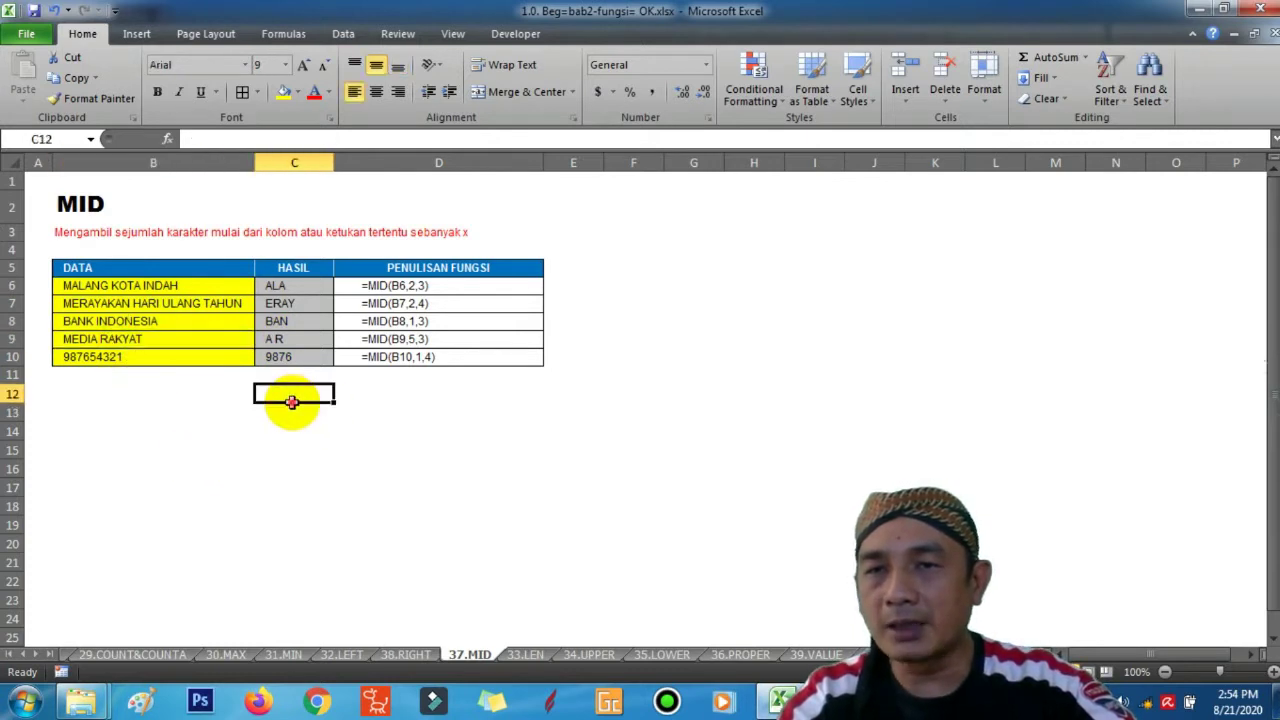
Step: Enter =MID(B9,3,6) in C12 to extract DIA RA from MEDIA RAKYAT
type("=MI")
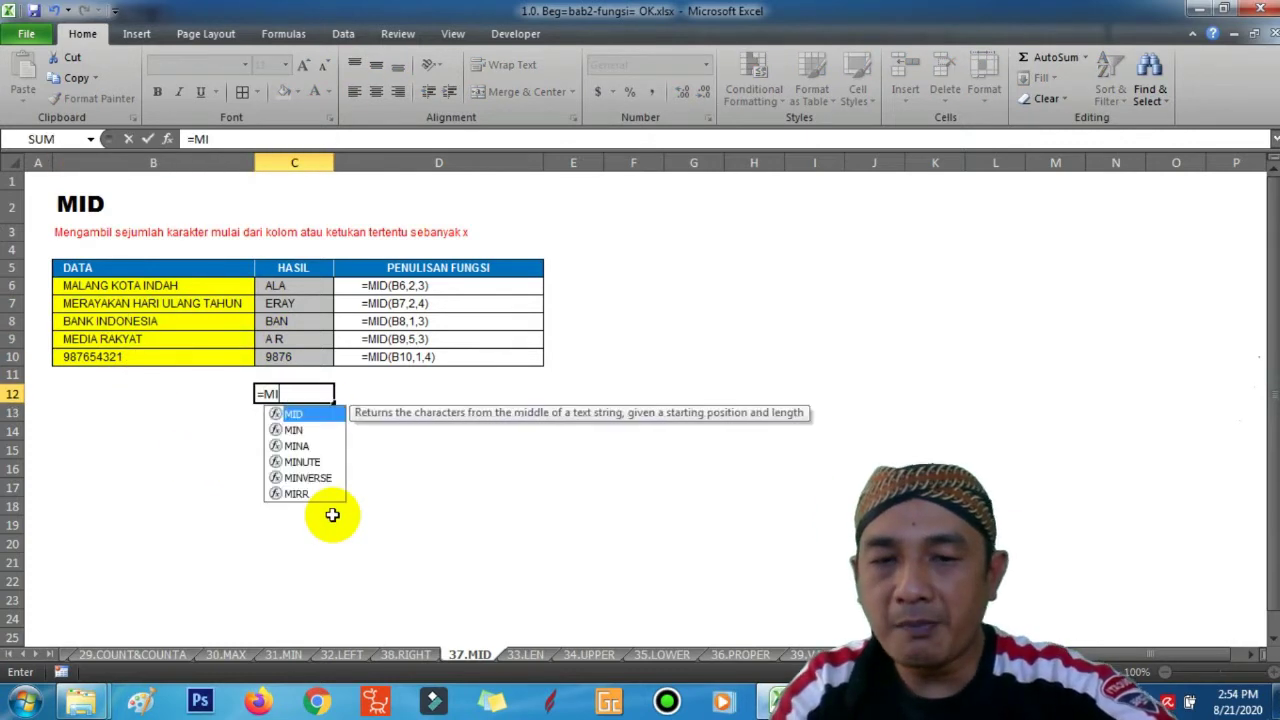
type("D(")
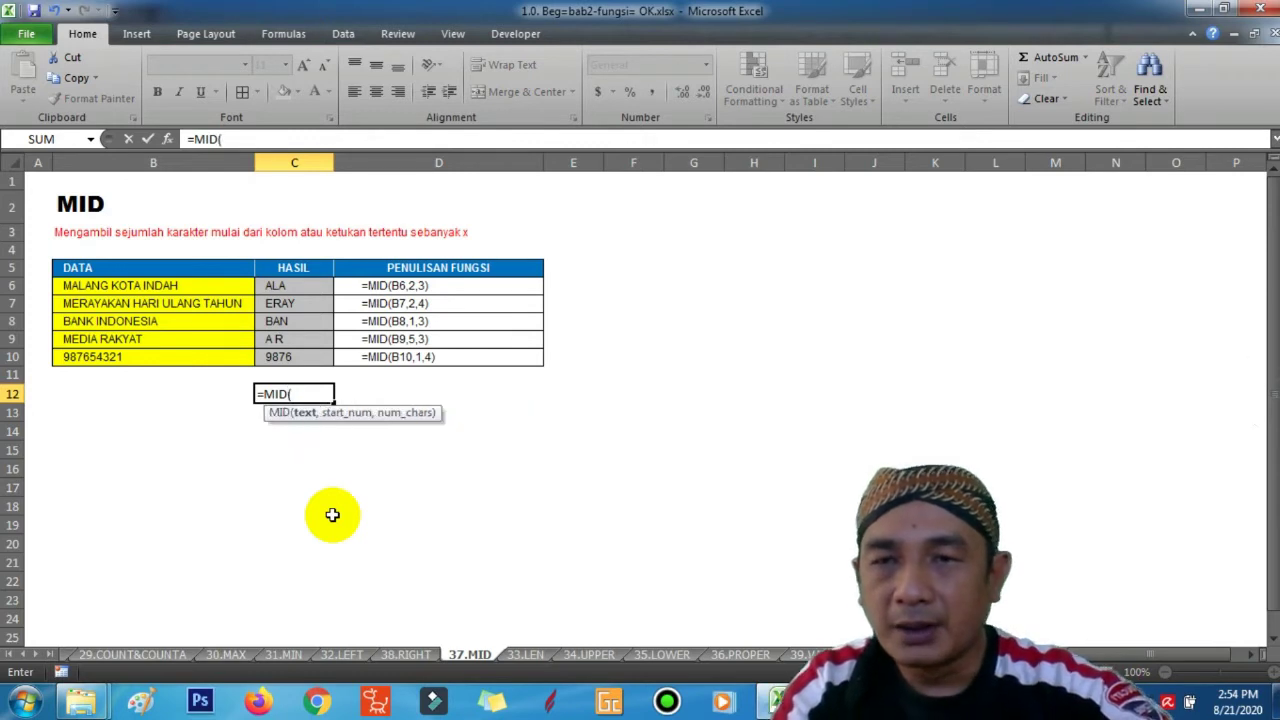
left_click(128, 343)
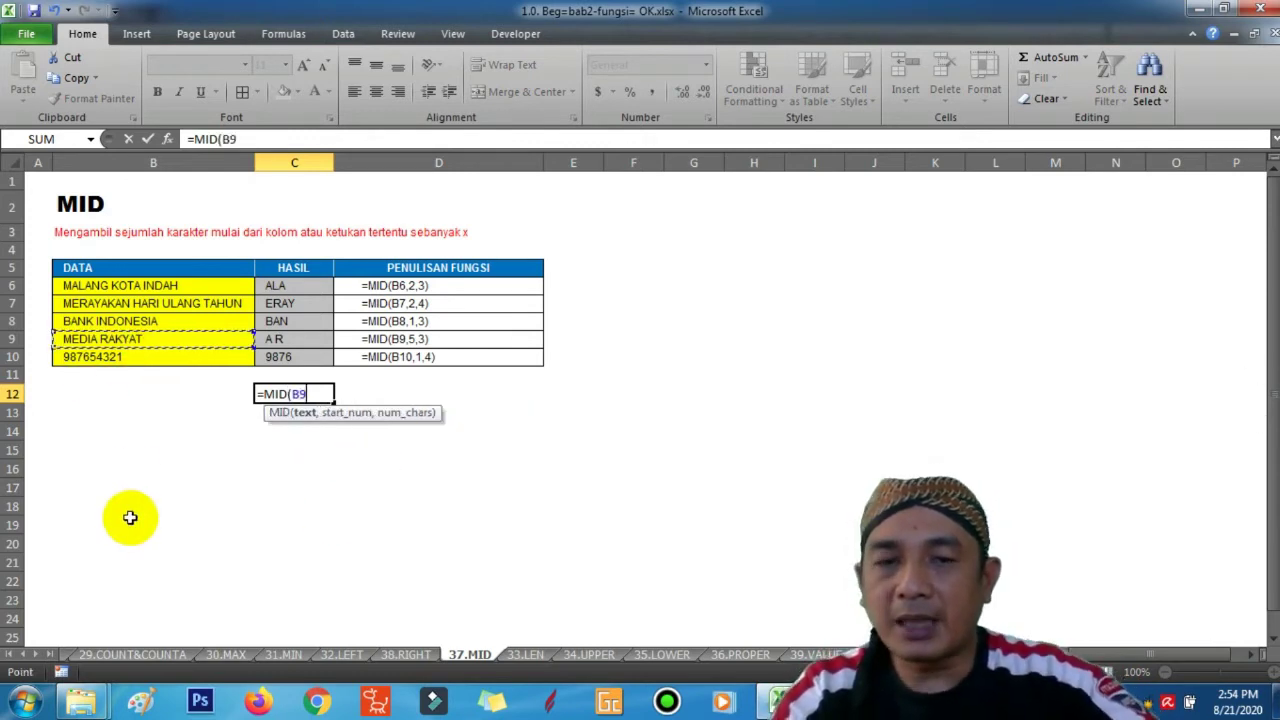
type(",3,6")
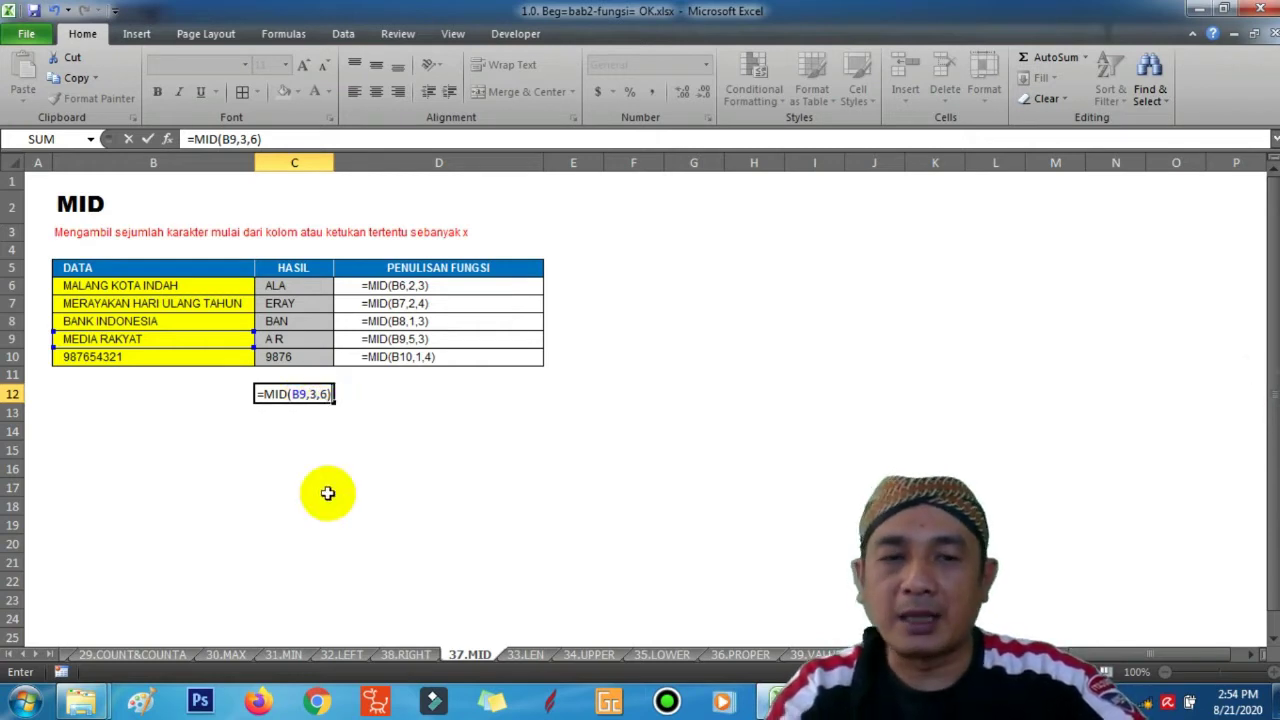
key("Return")
left_click(302, 394)
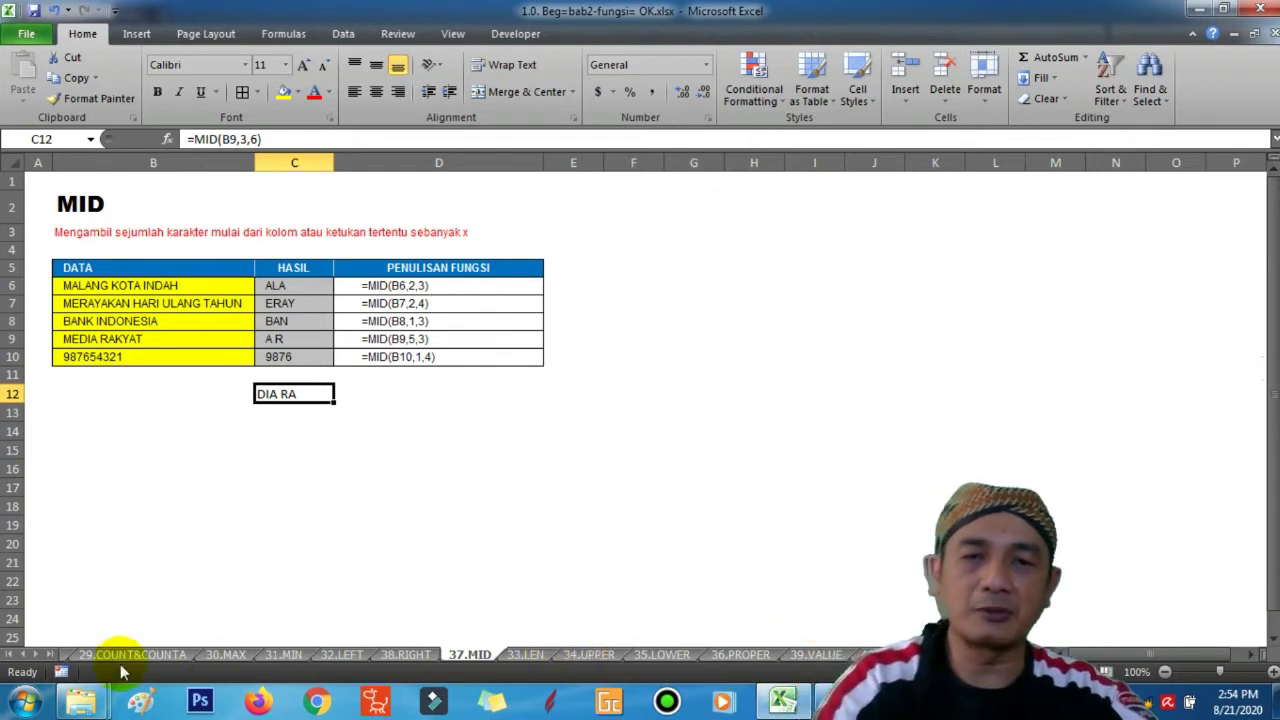
left_click(37, 657)
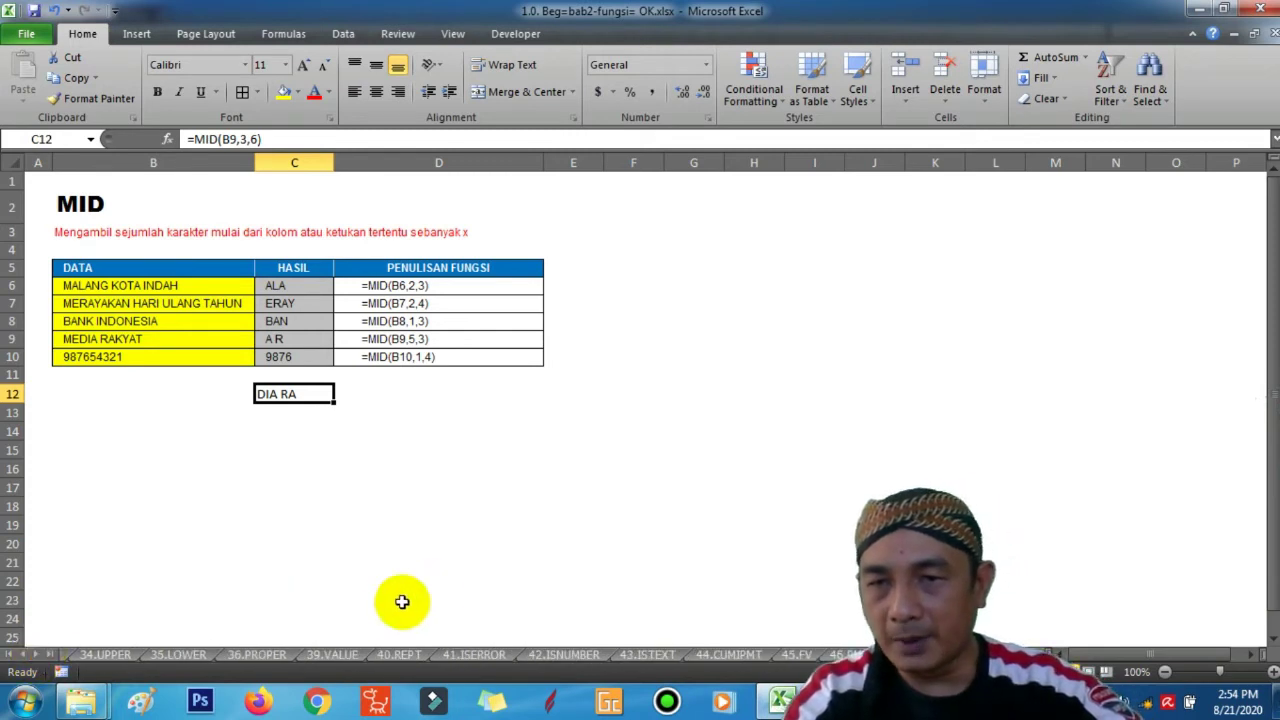
left_click(274, 655)
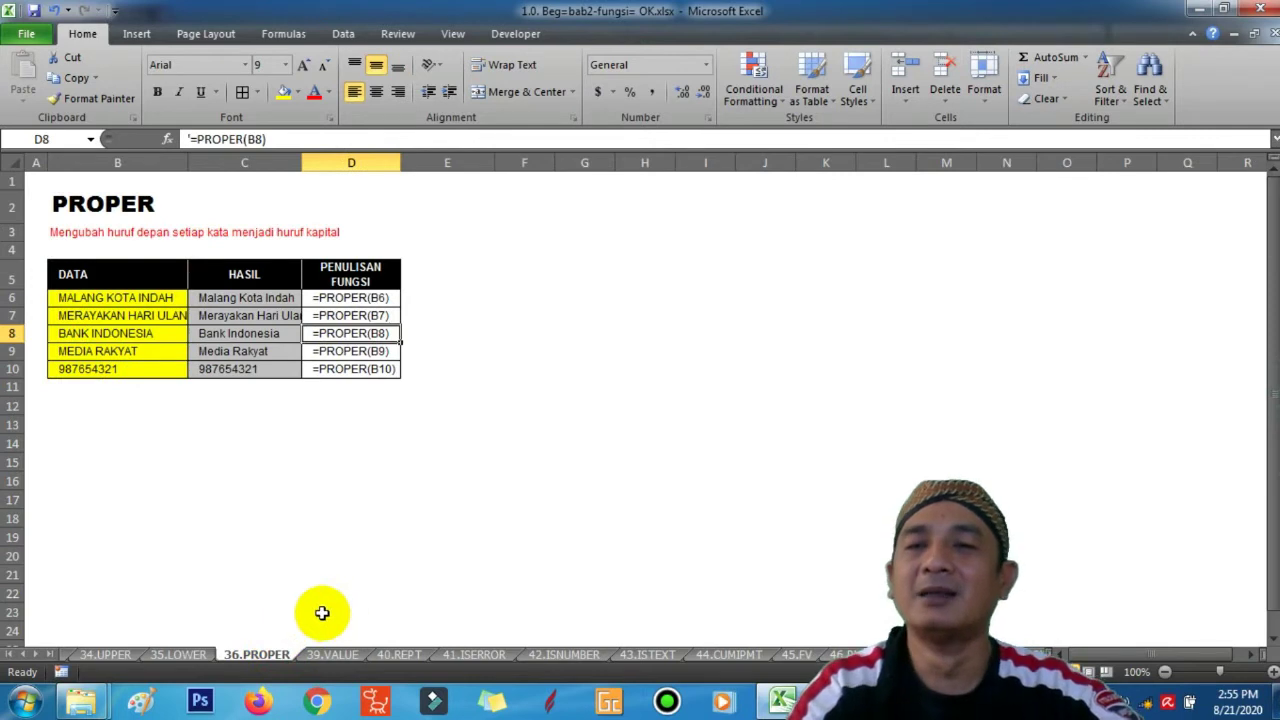
left_click(333, 655)
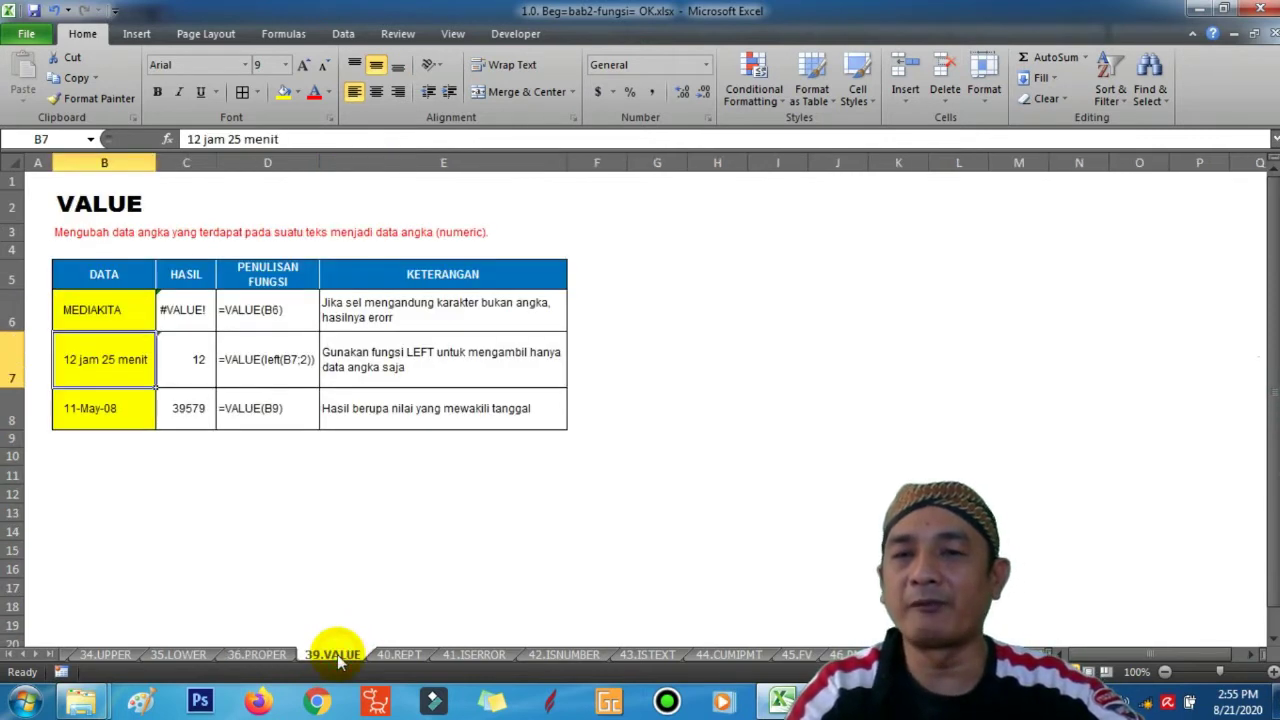
left_click(281, 501)
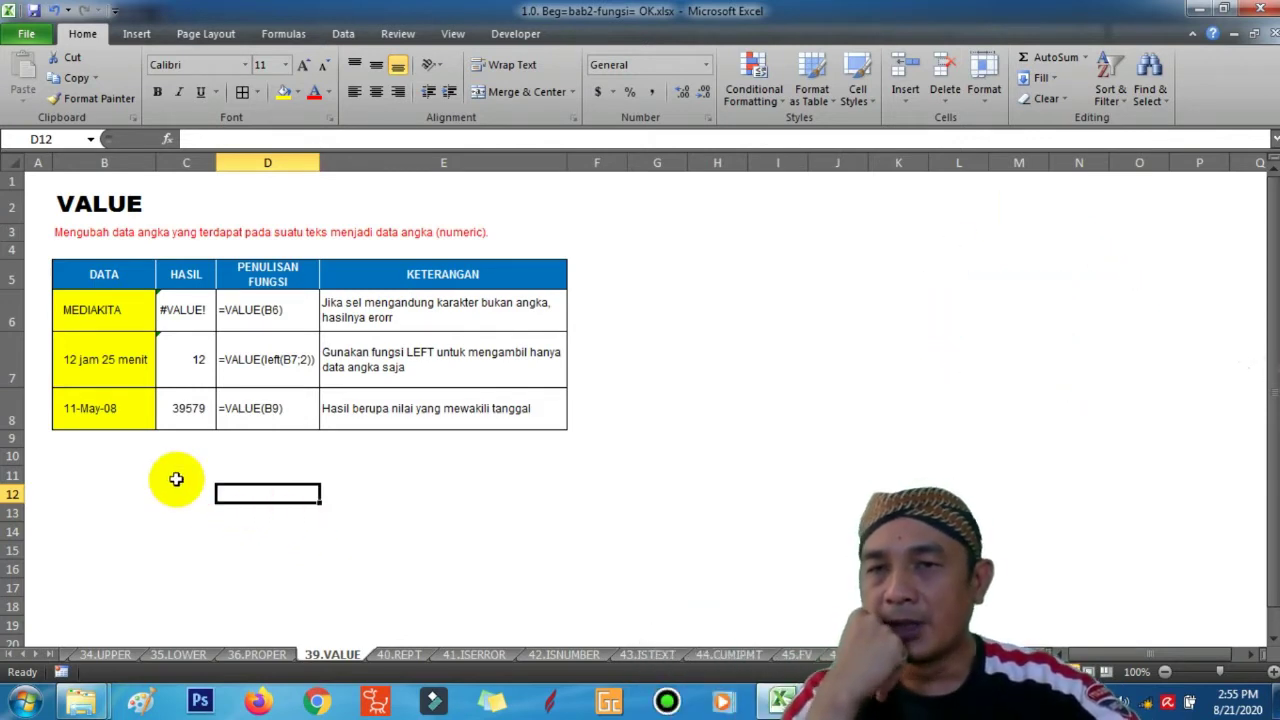
left_click(116, 355)
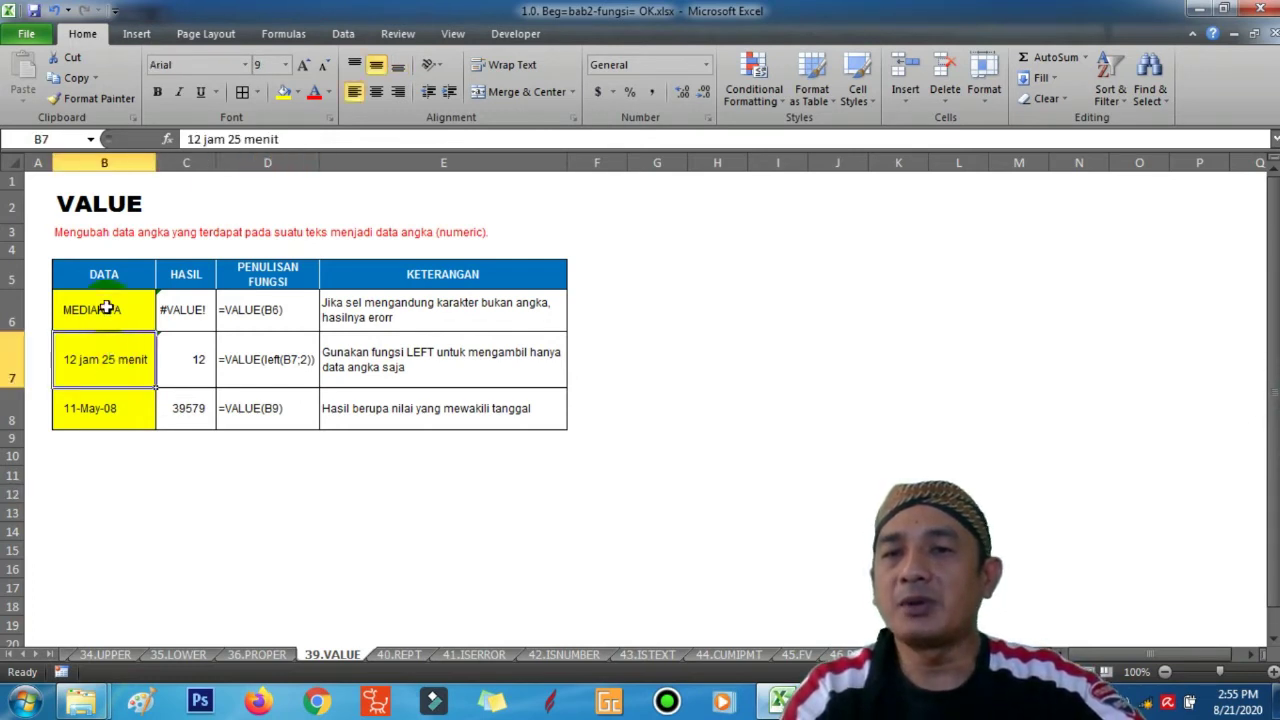
left_click(106, 308)
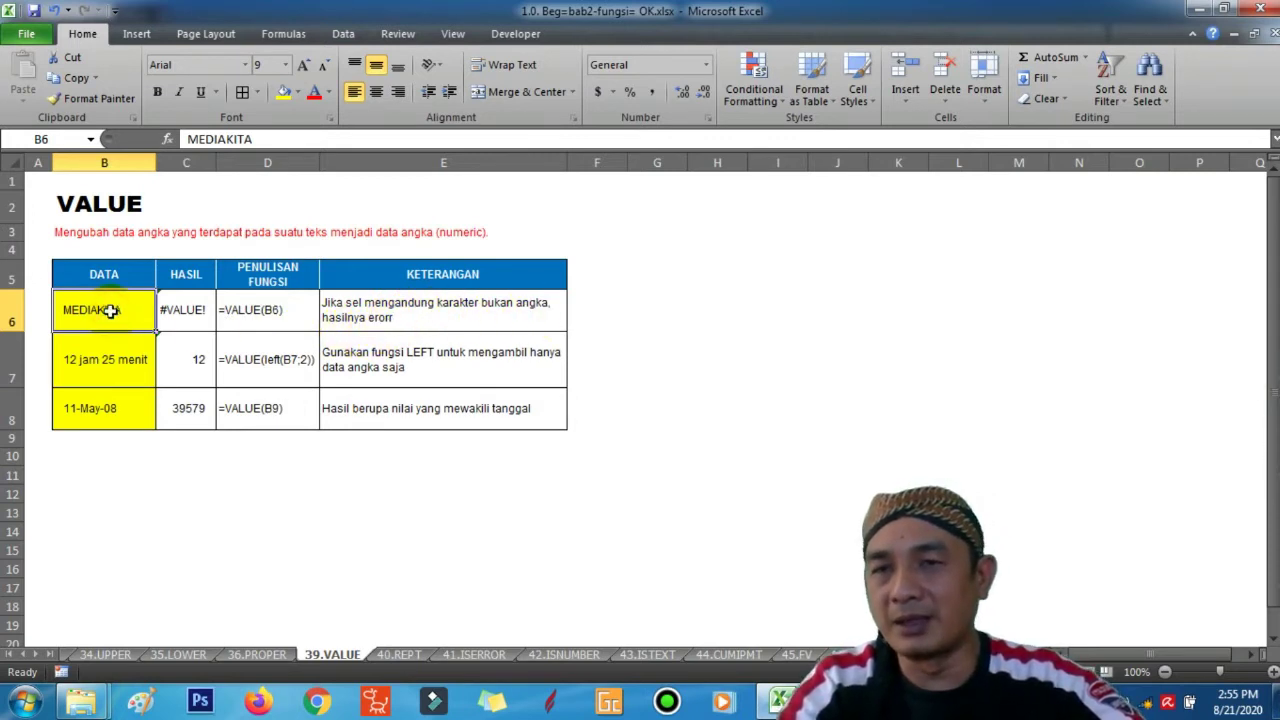
left_click(203, 315)
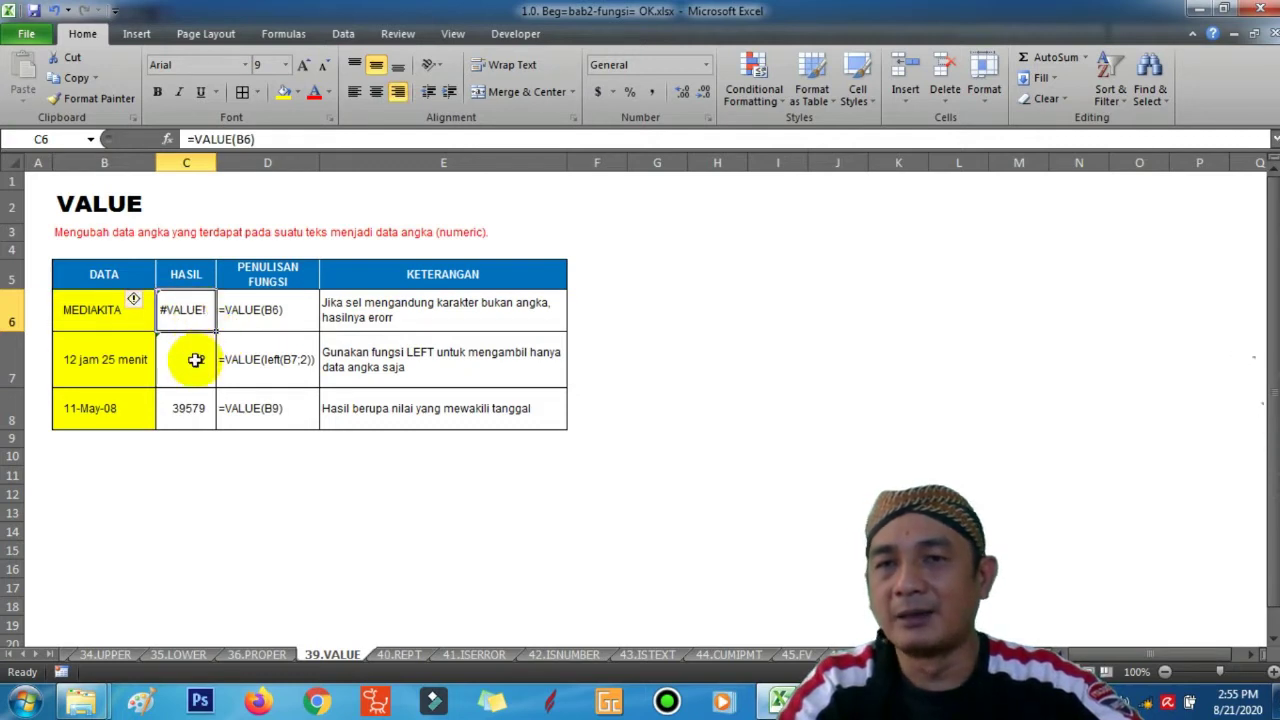
left_click(195, 360)
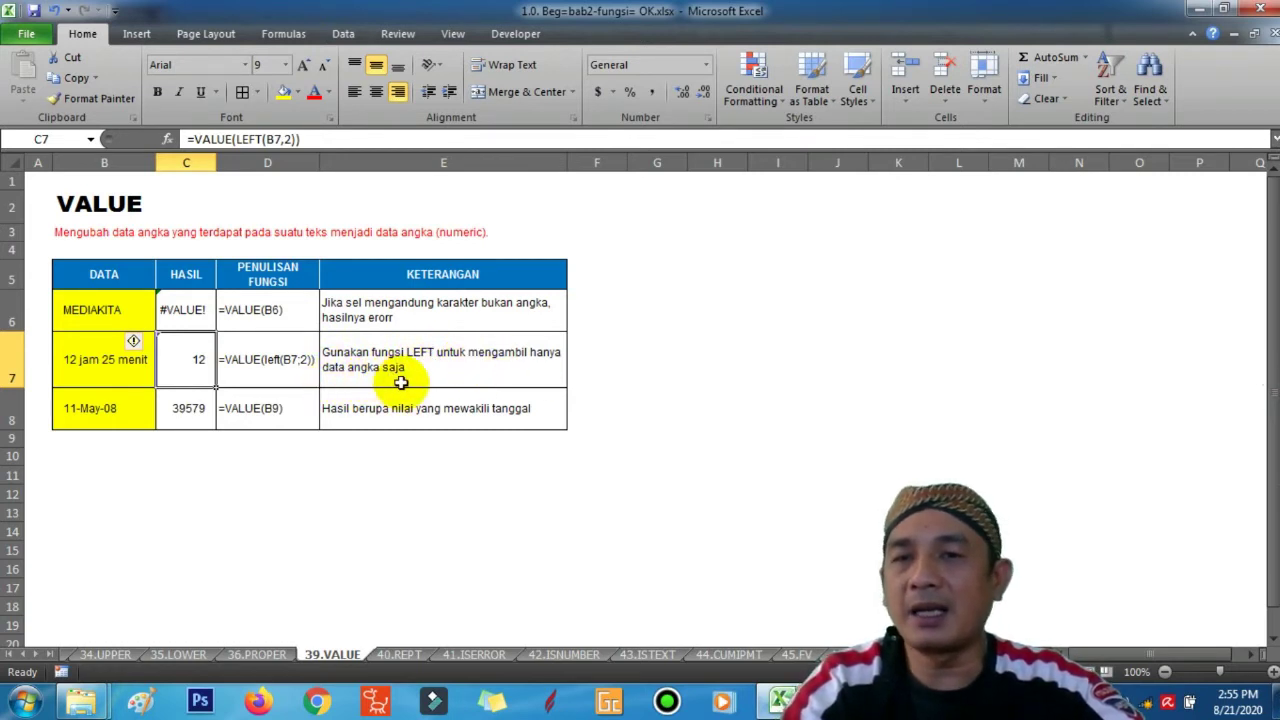
left_click(102, 366)
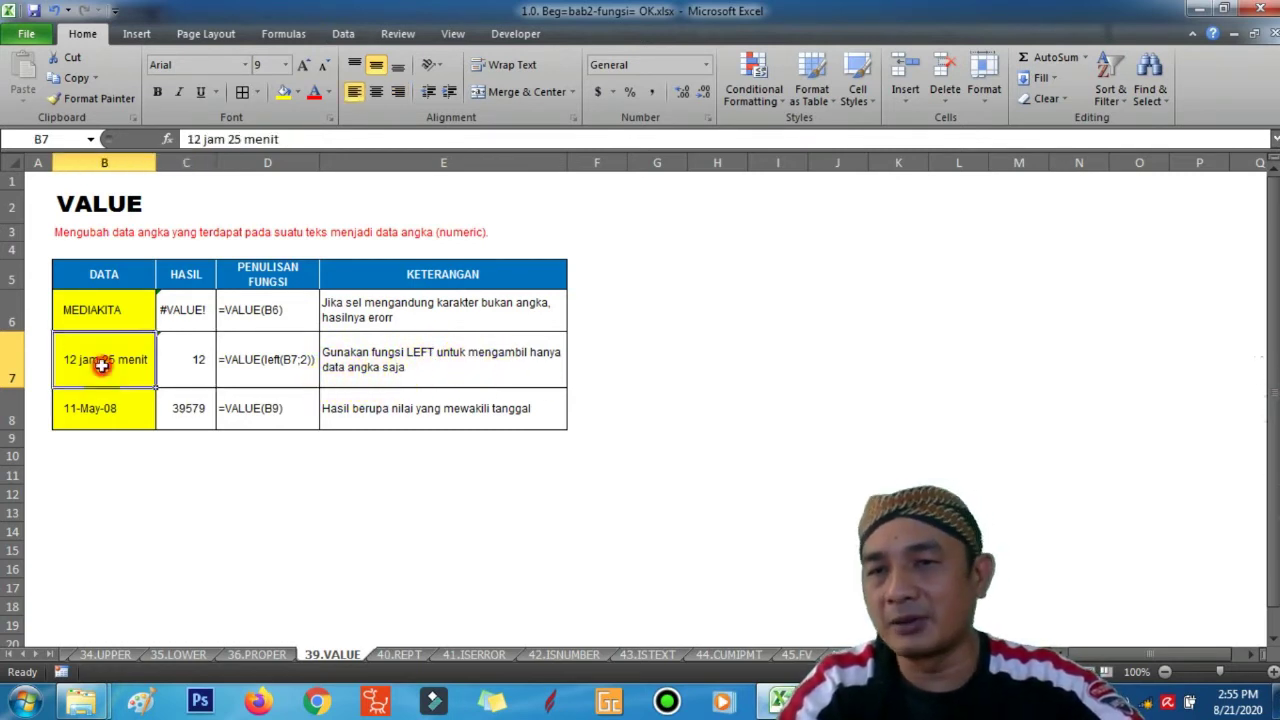
left_click(190, 365)
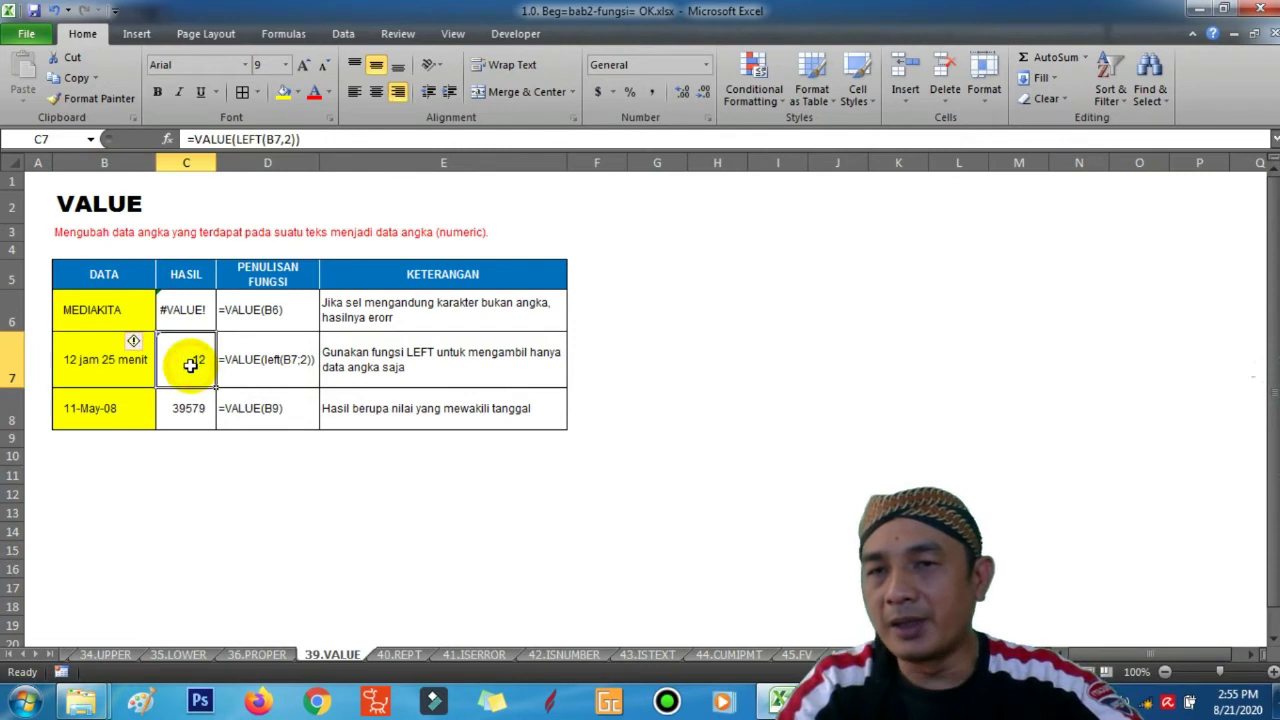
left_click(254, 374)
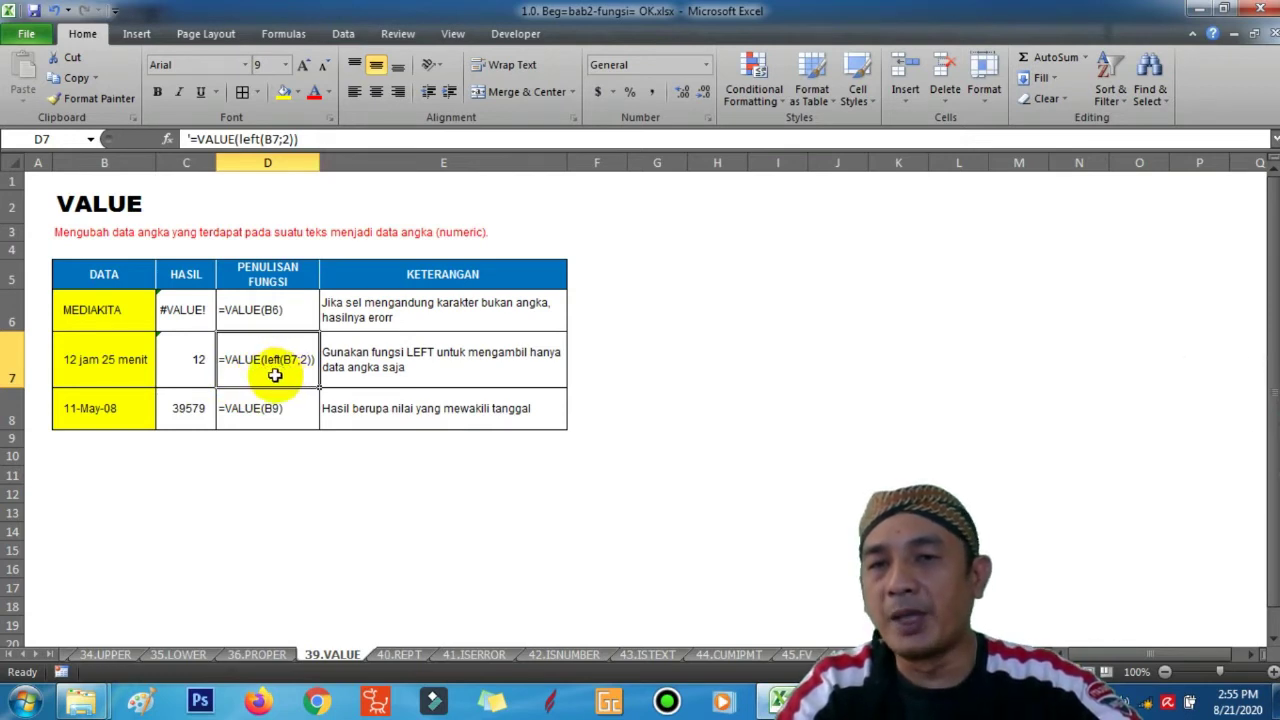
left_click(193, 361)
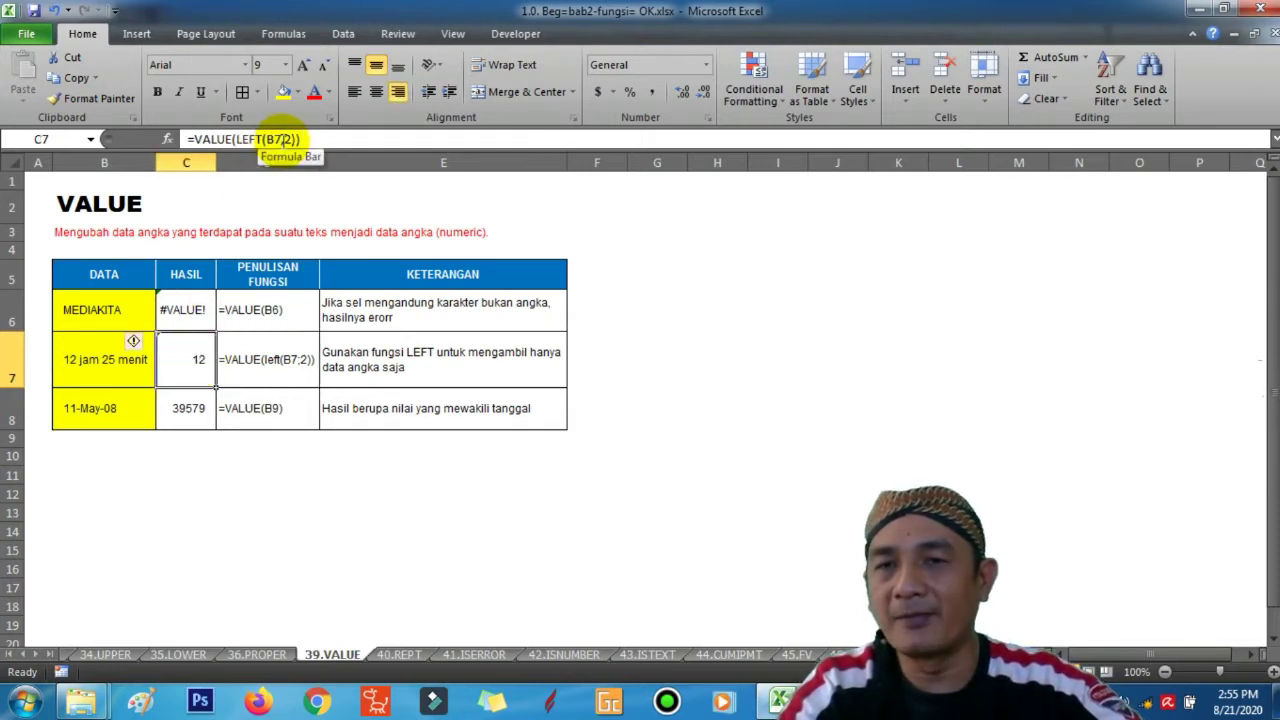
left_click(106, 413)
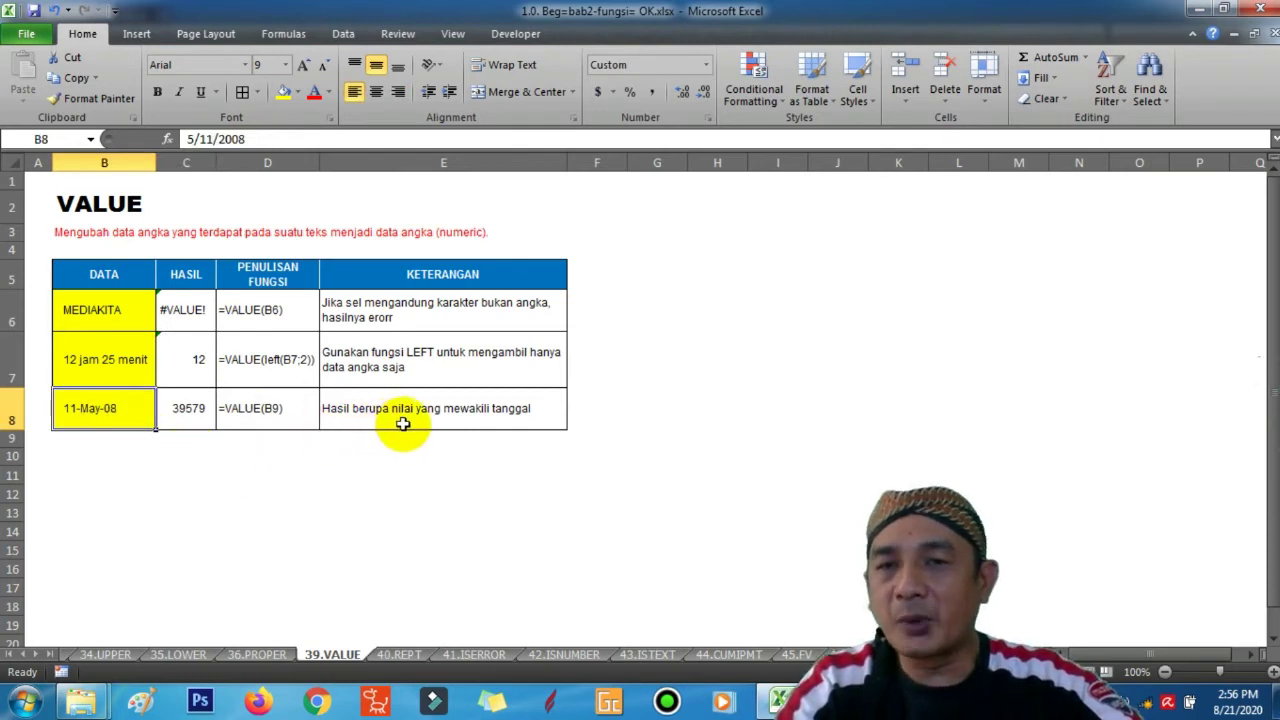
left_click(186, 405)
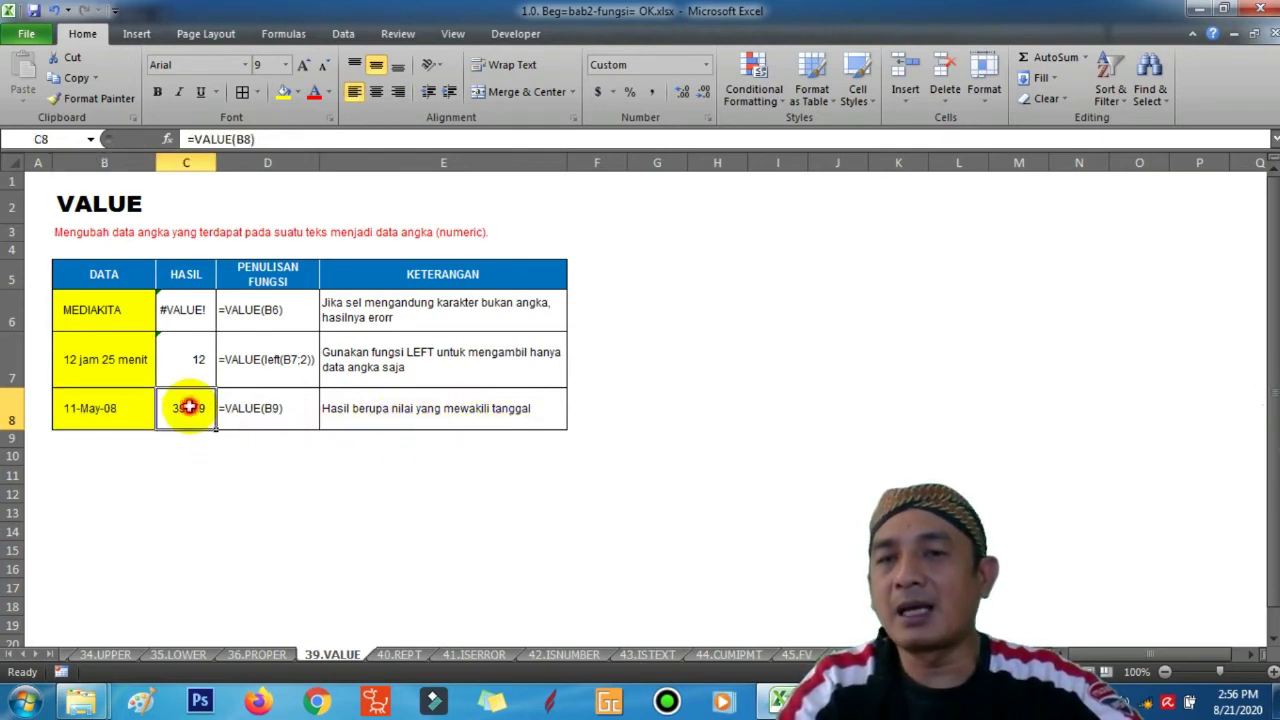
Step: Enter =YEAR(C8) in C11 returning 2008, check the date in B8 and C8, then open 40.REPT
left_click(187, 478)
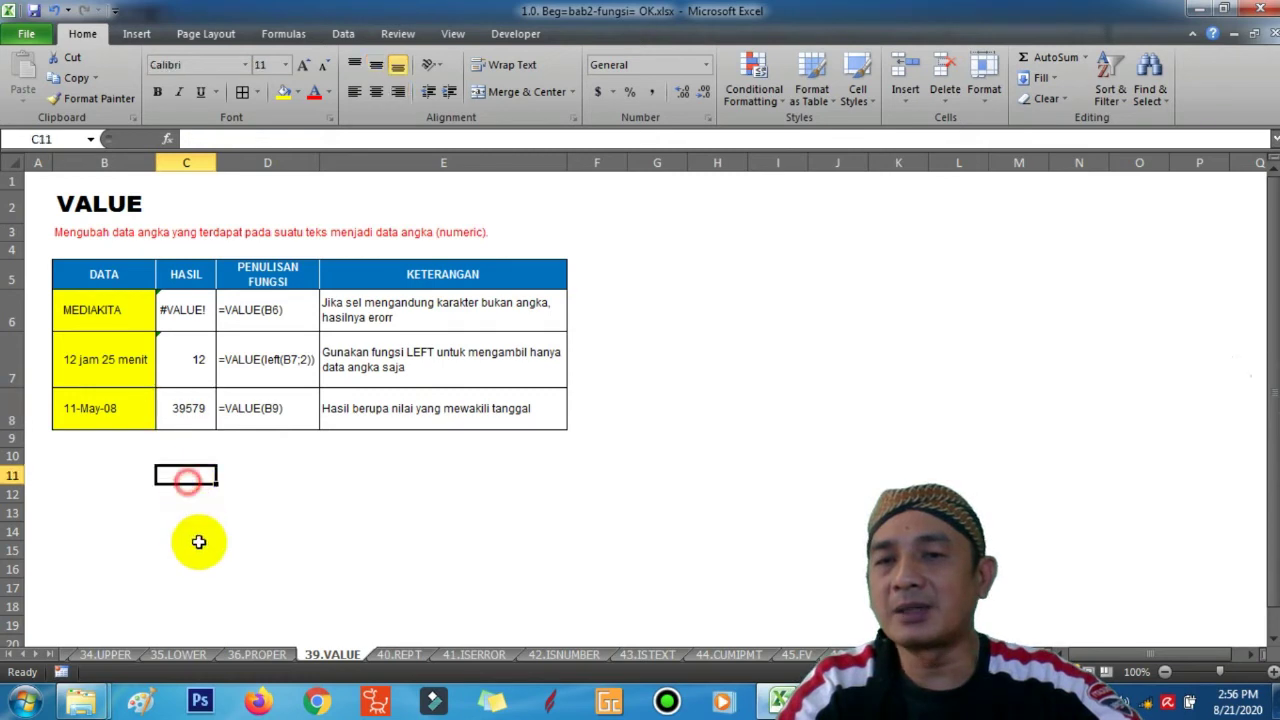
type("=")
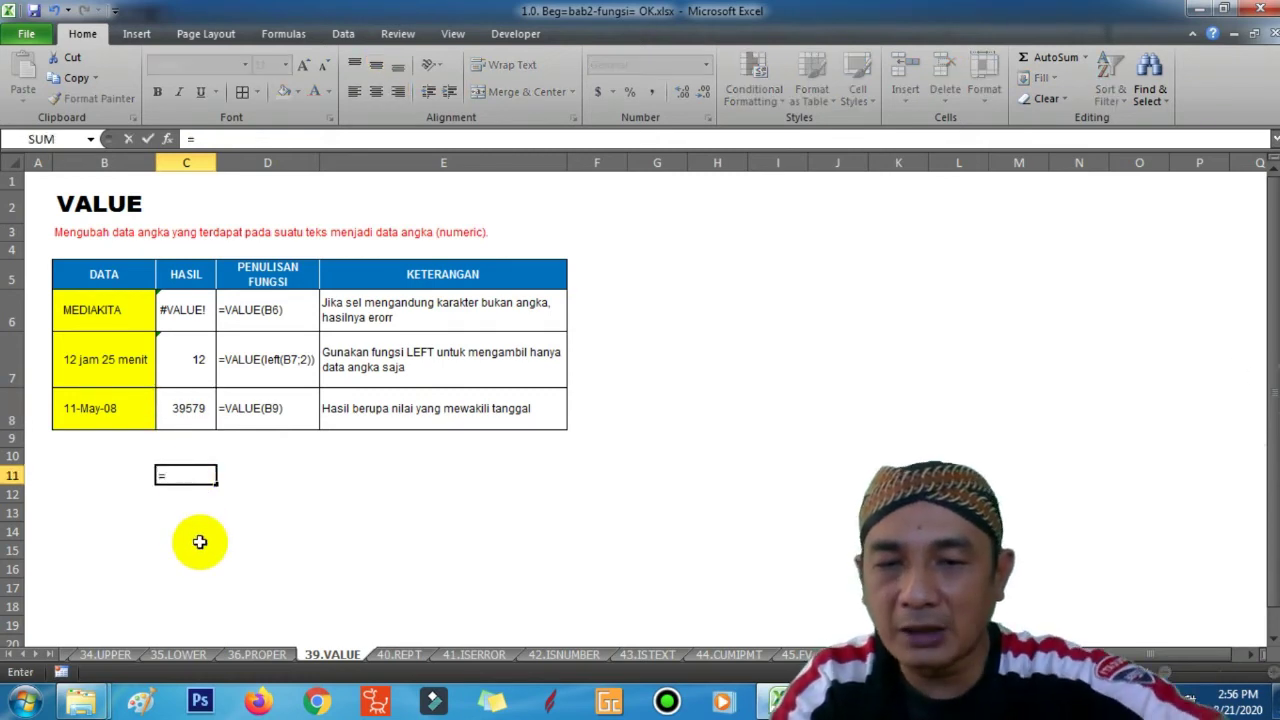
type("YEAR")
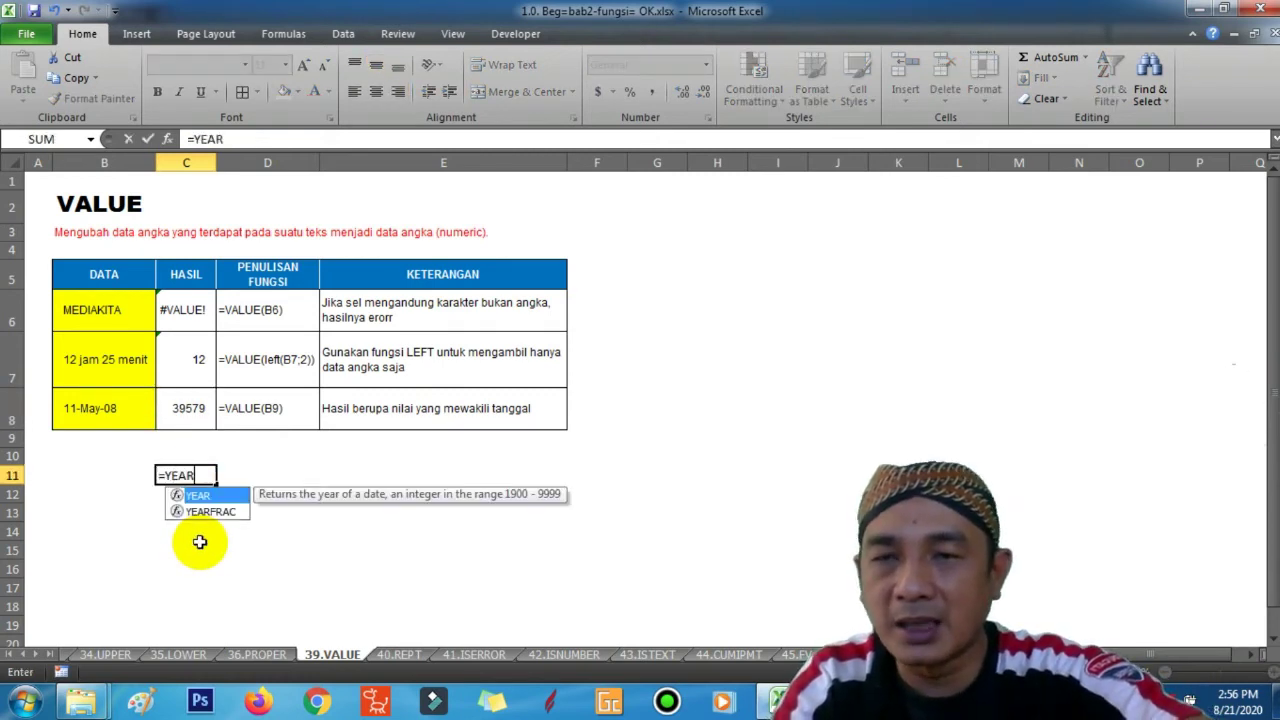
type("(")
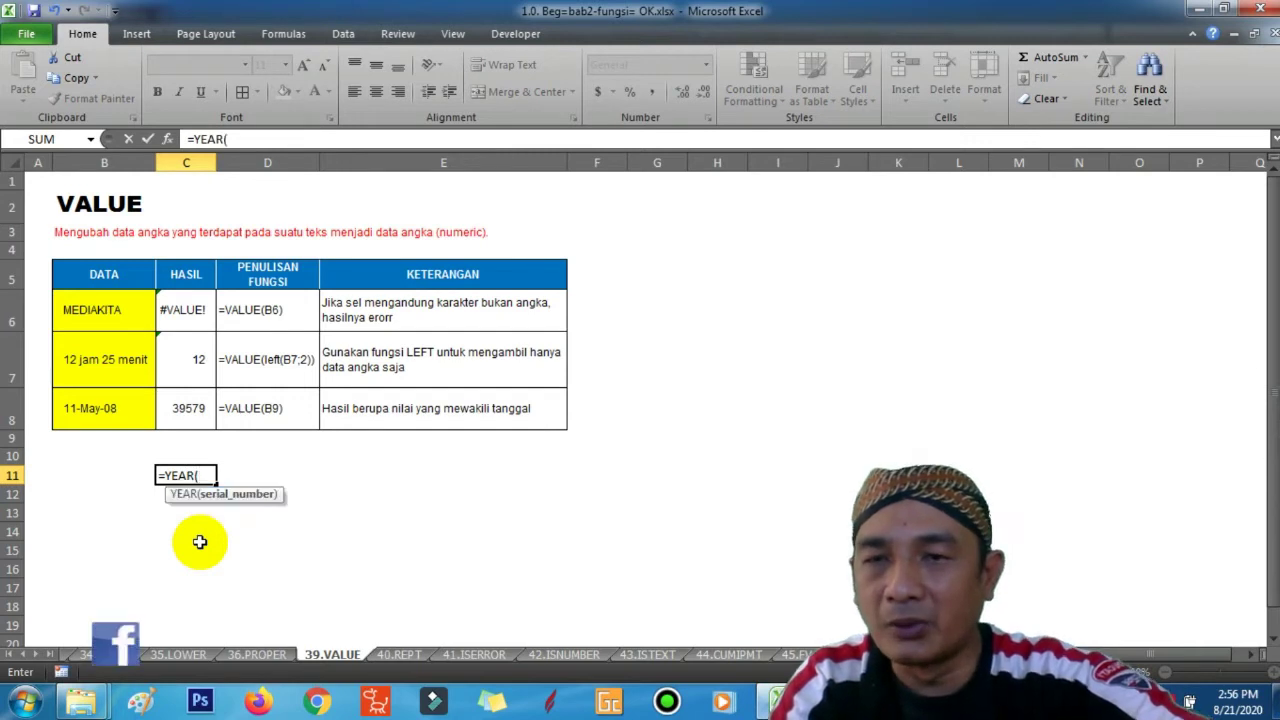
left_click(188, 408)
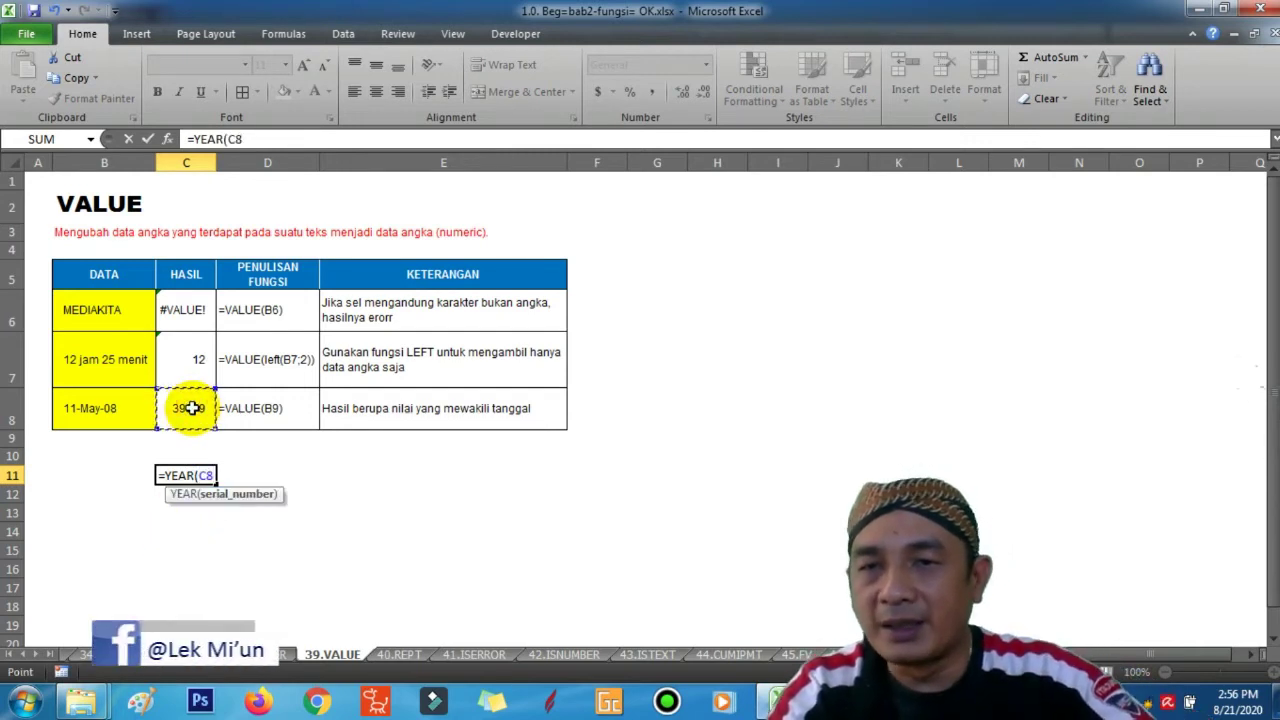
type(")")
key("Return")
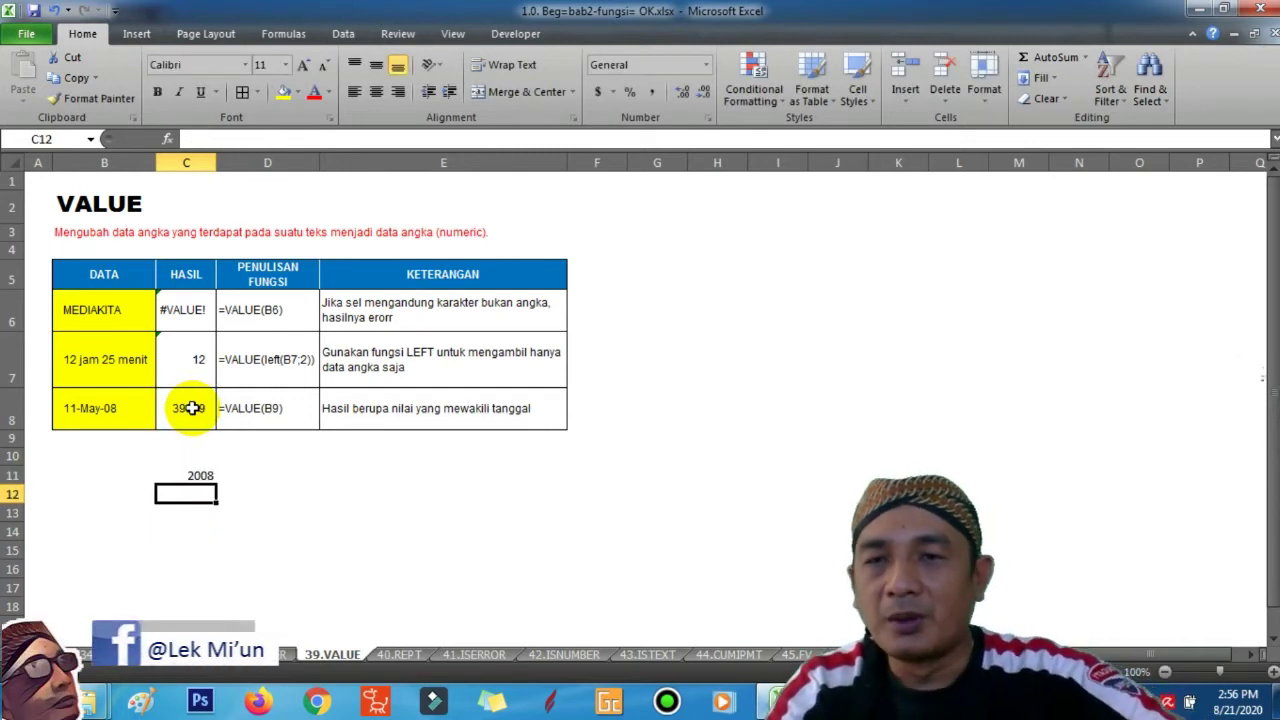
left_click(198, 474)
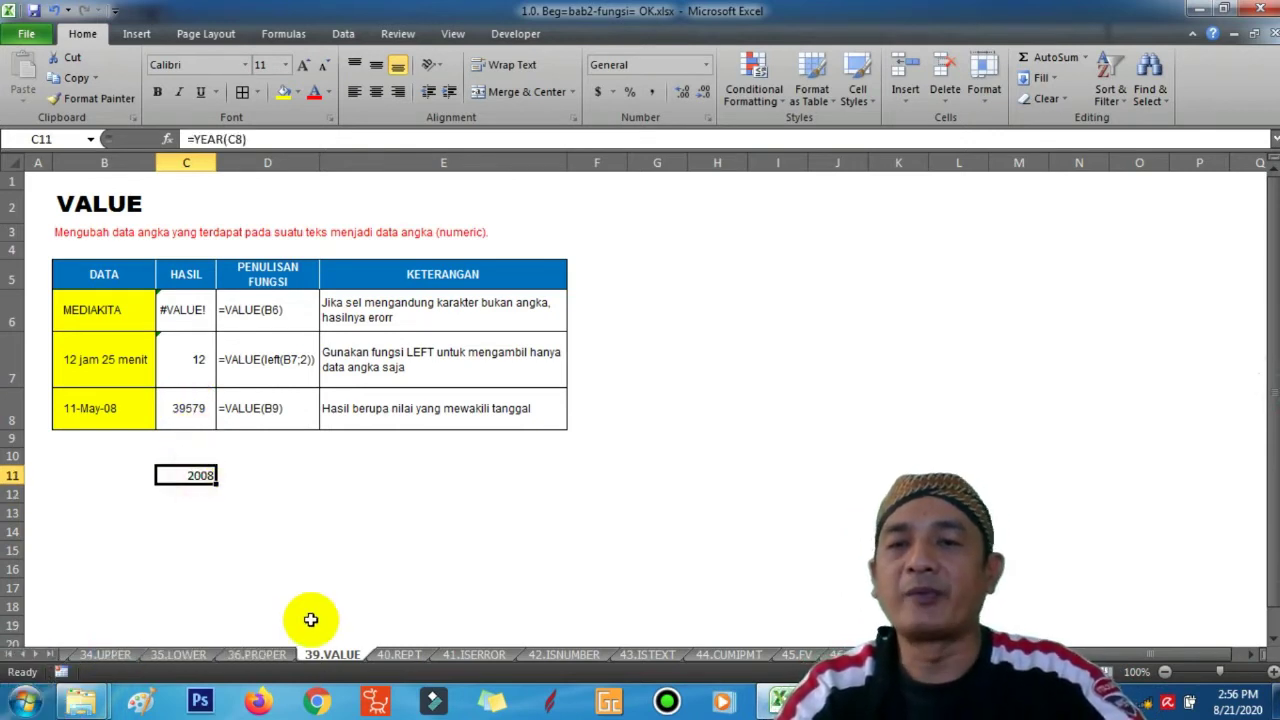
left_click(111, 413)
left_click(200, 412)
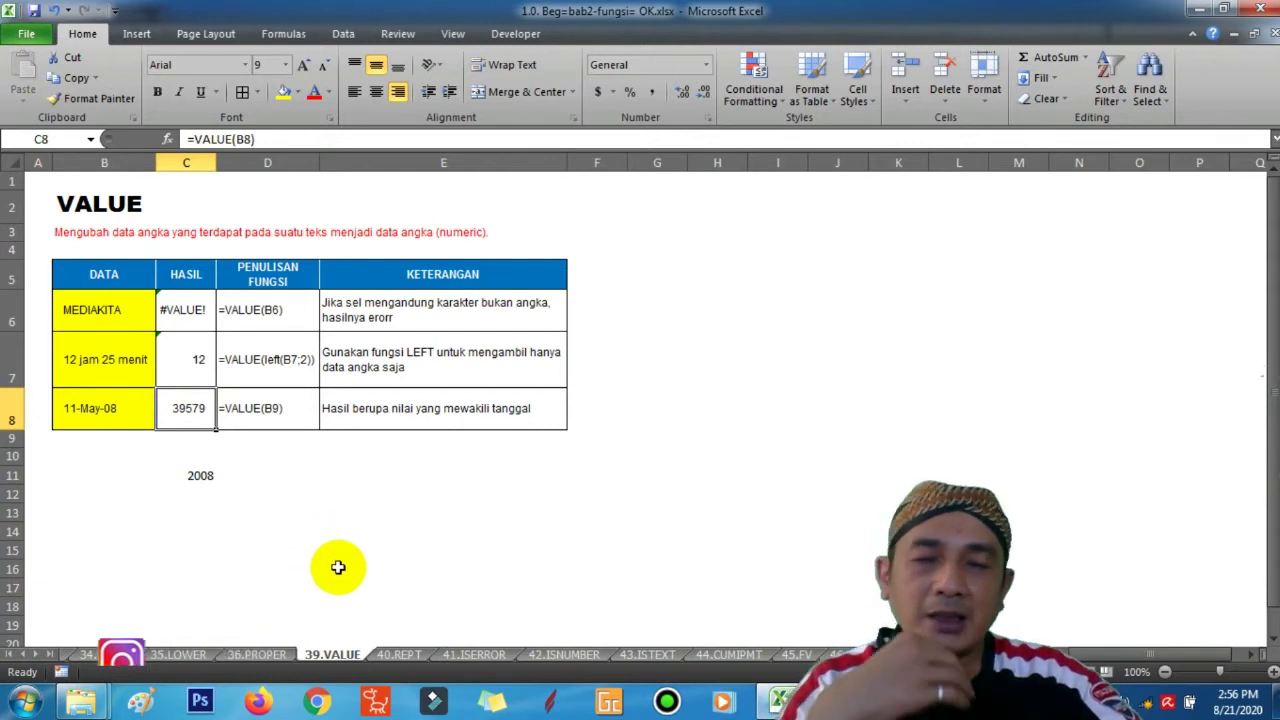
left_click(405, 653)
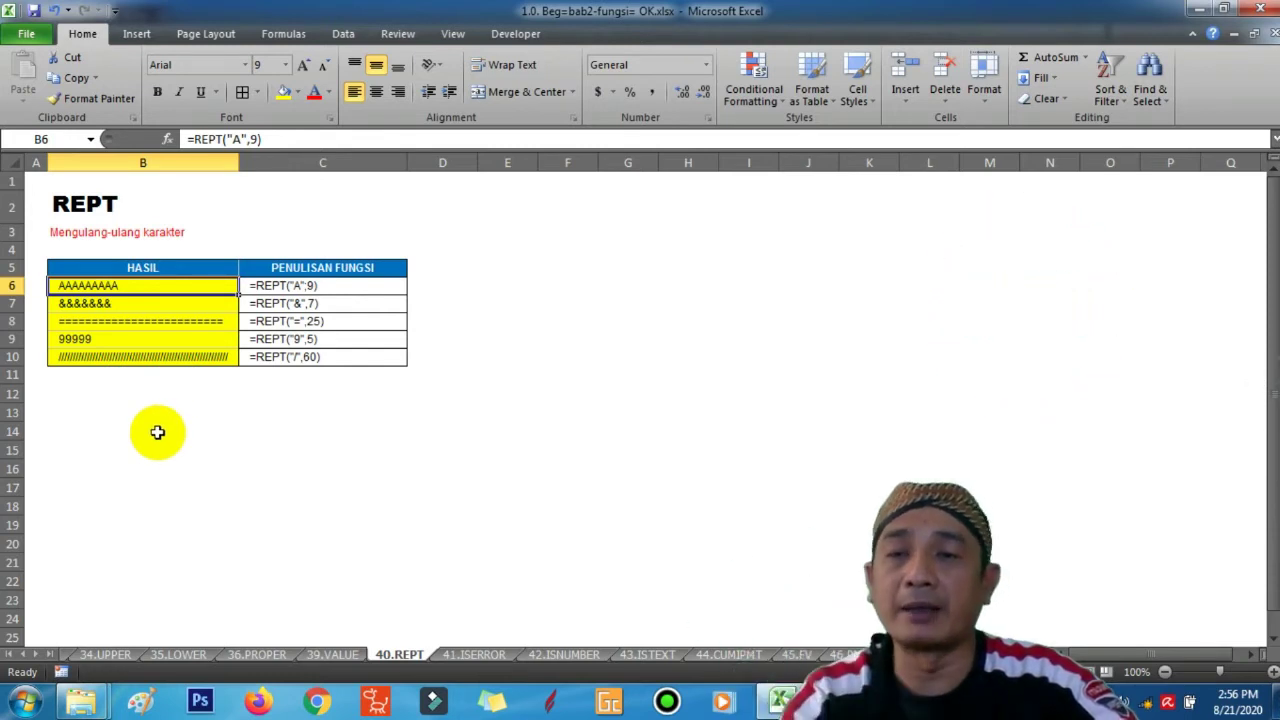
Step: Change B6's formula to =REPT("B",15)
left_click(200, 285)
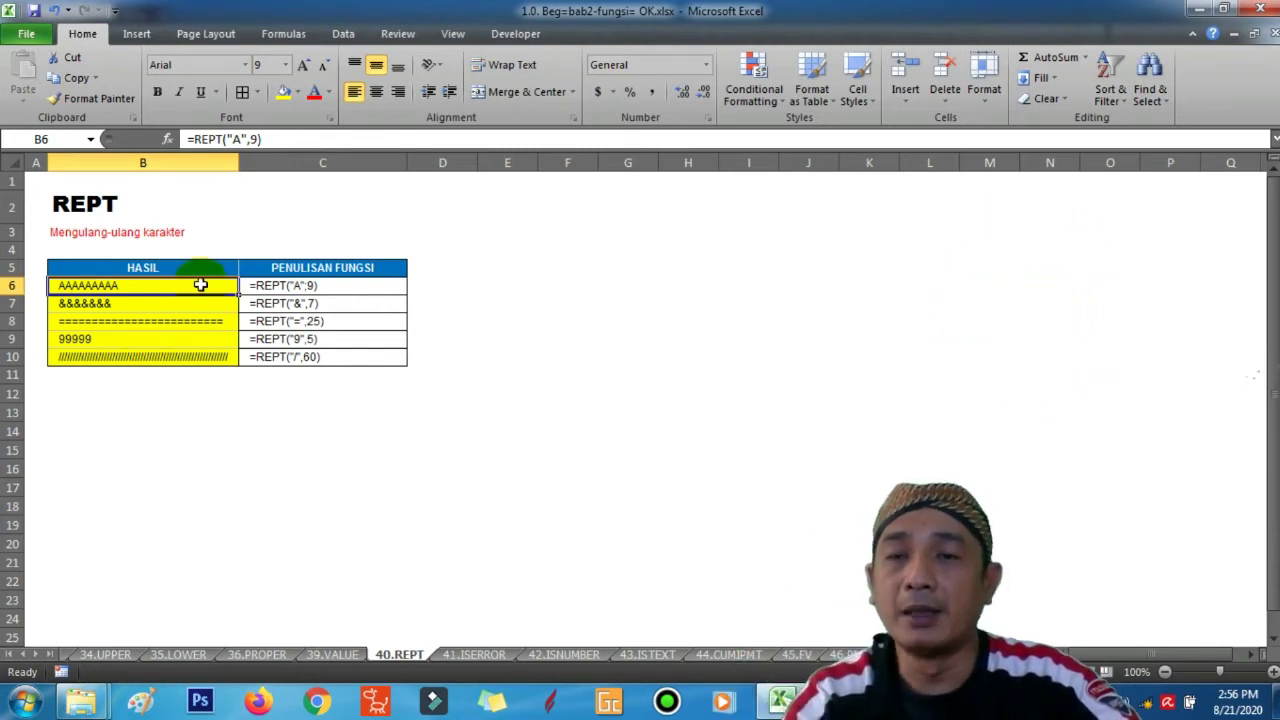
left_click(286, 286)
left_click(190, 285)
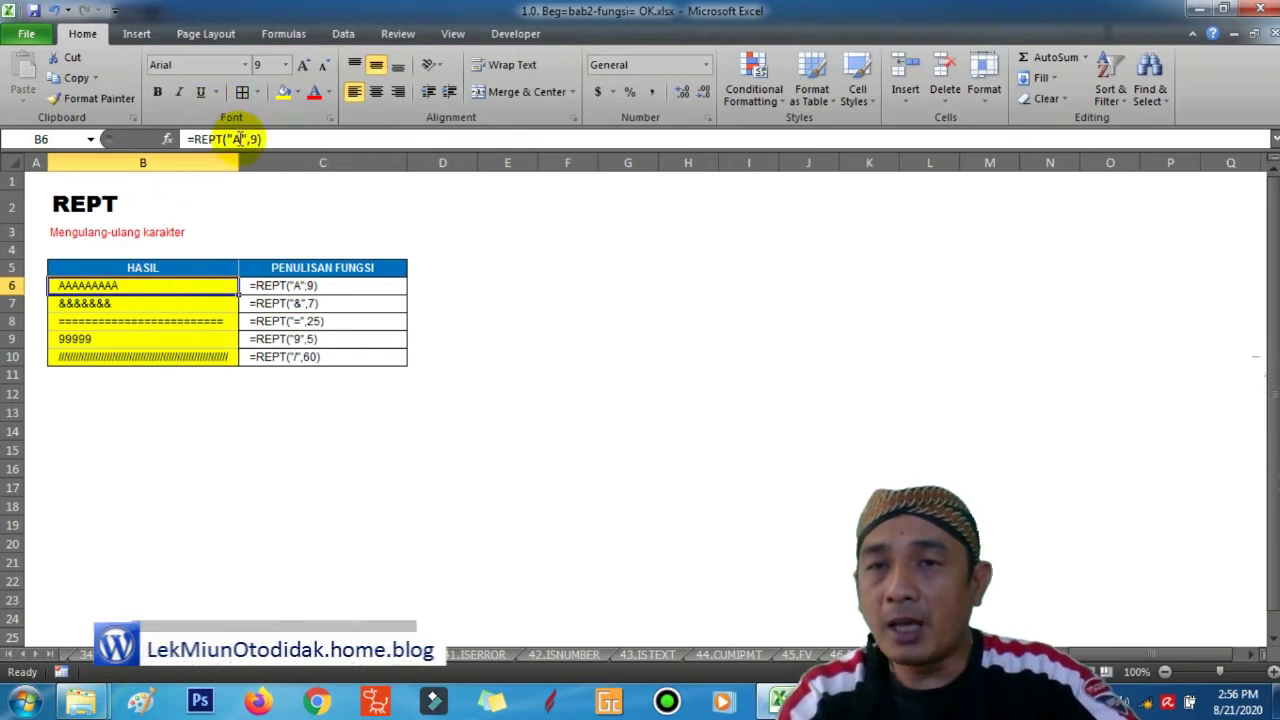
left_click(232, 139)
key("BackSpace")
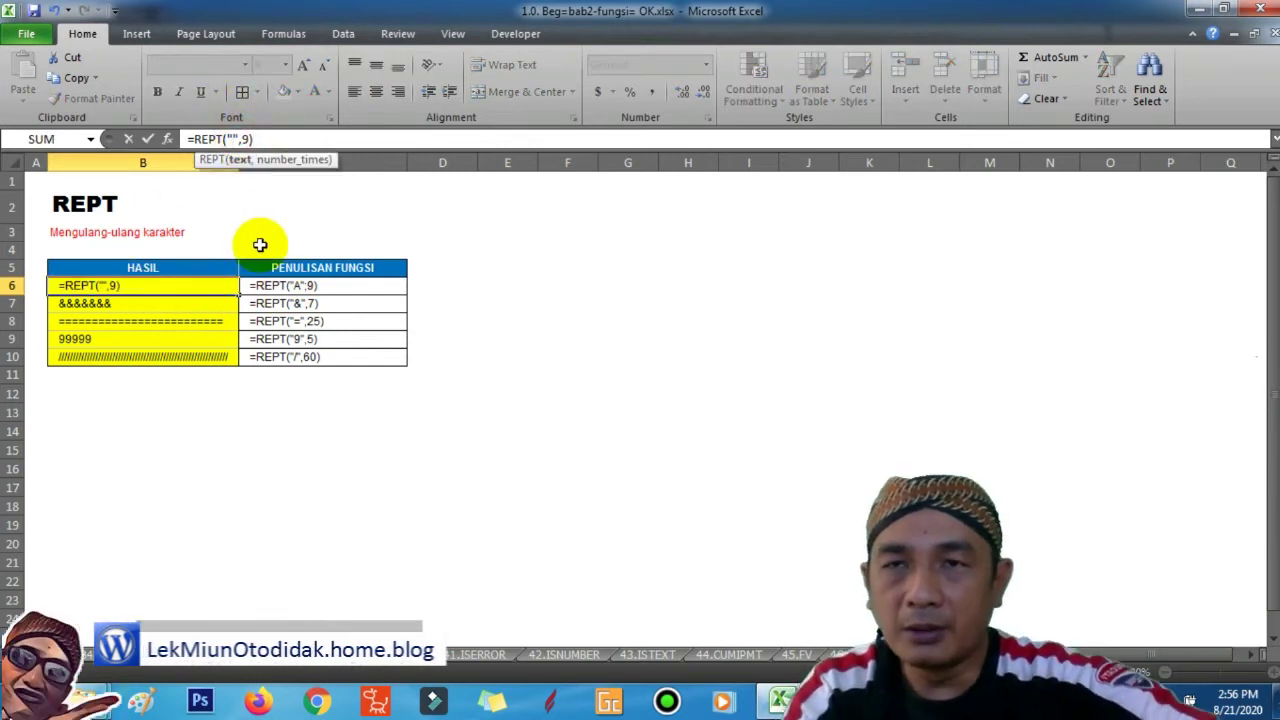
type("B")
key("End")
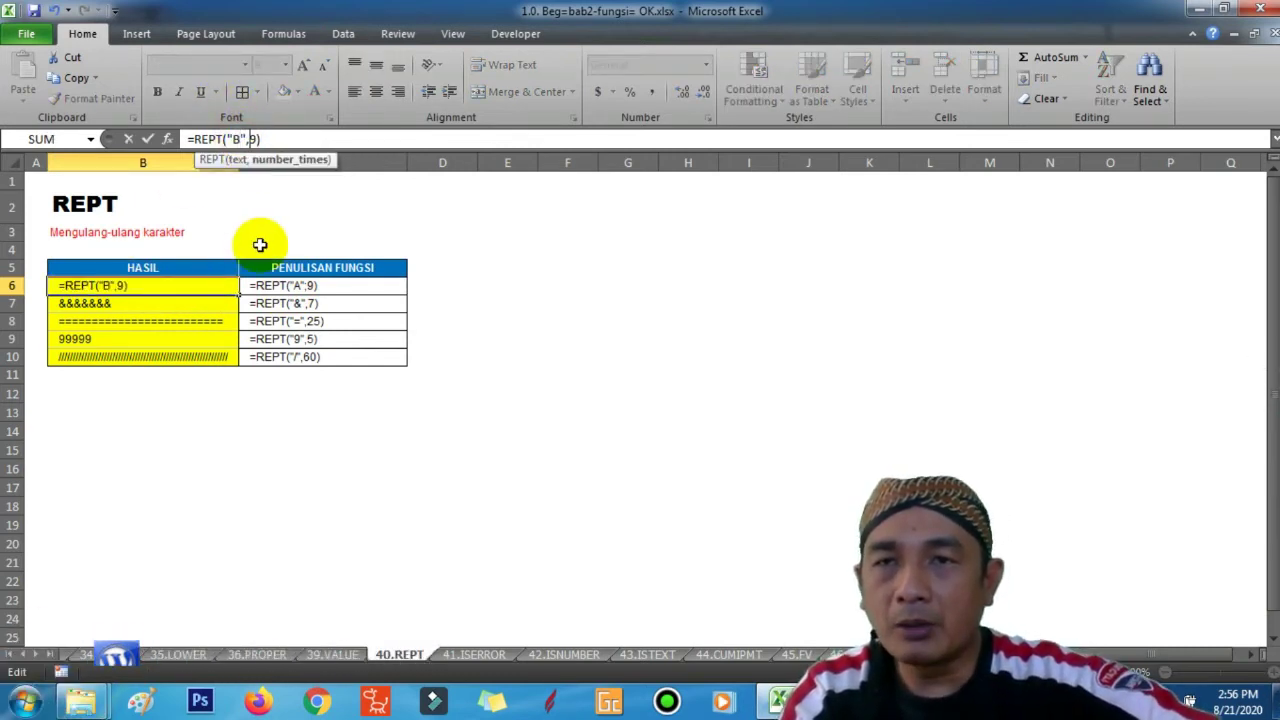
type("15")
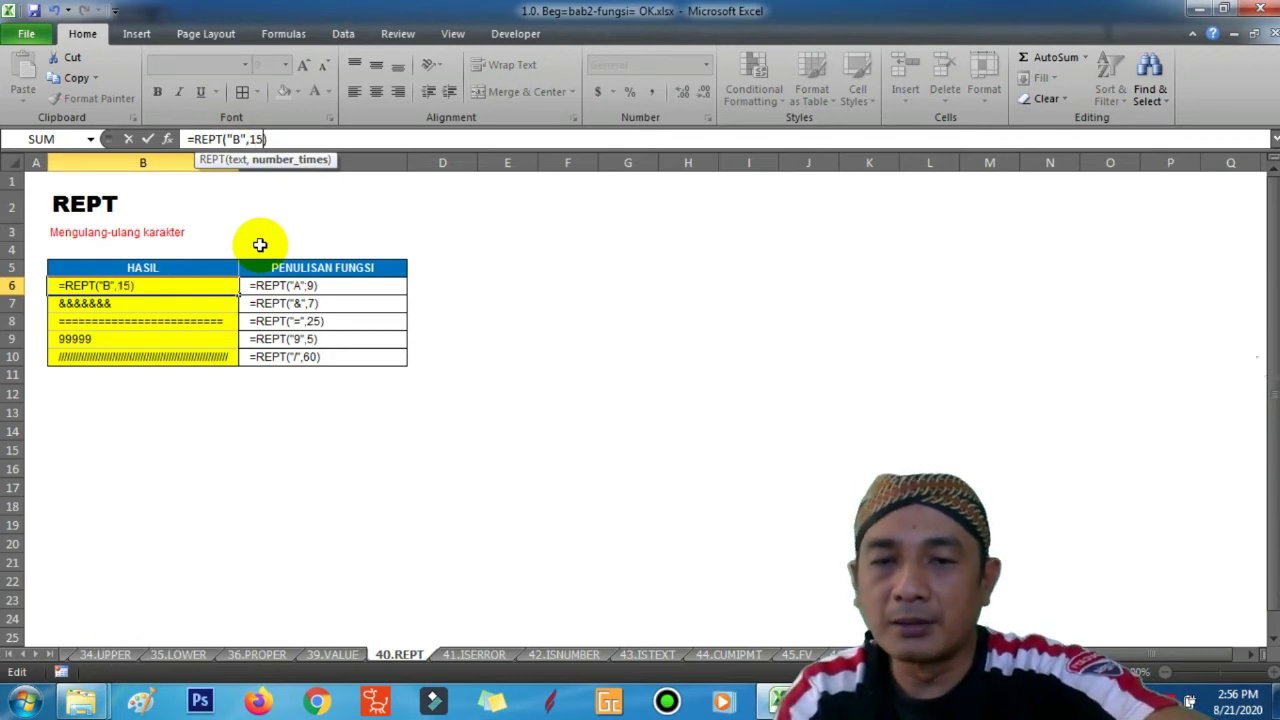
key("Return")
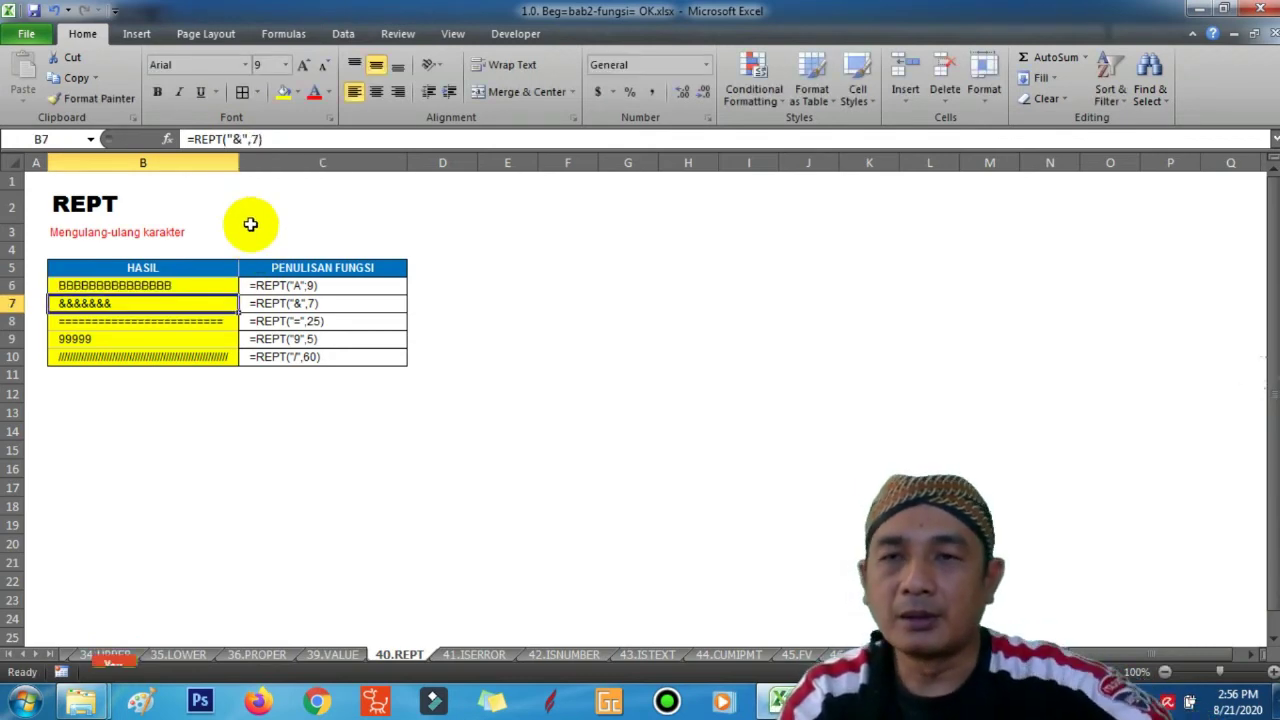
left_click(215, 286)
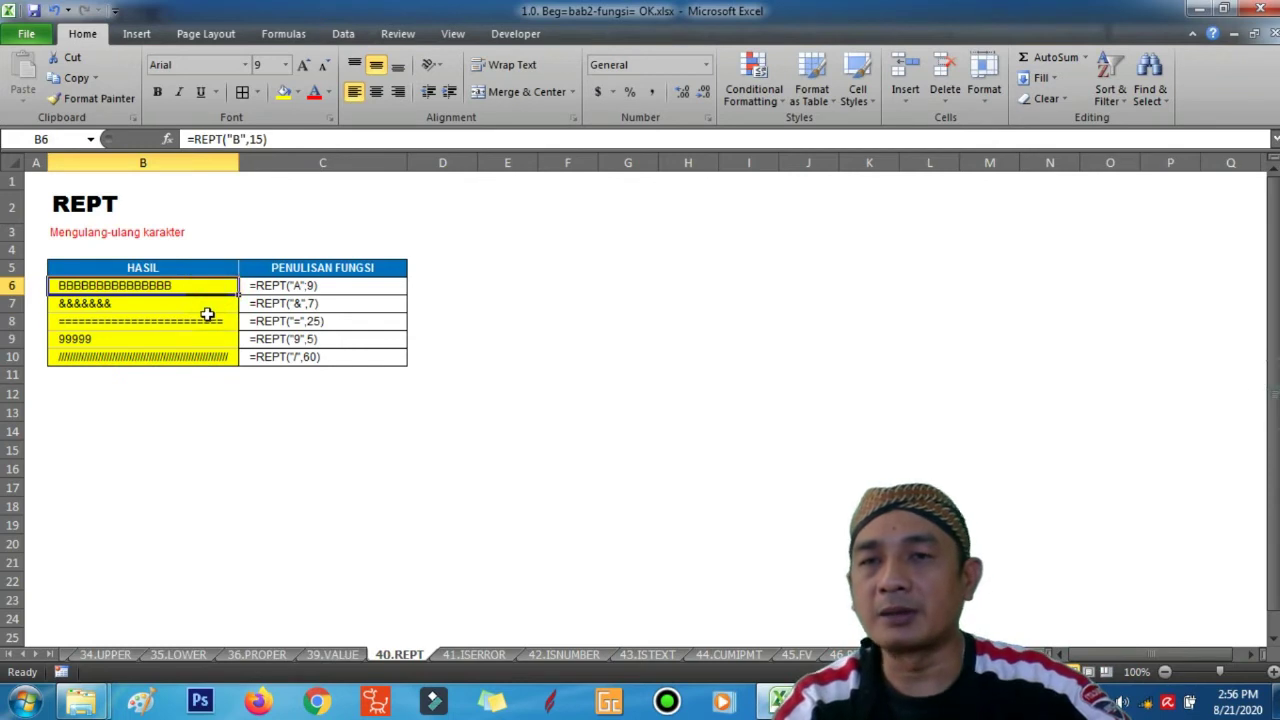
Step: Set B10 to =REPT("/",100), autofit column B, then open 41.ISERROR
left_click(207, 305)
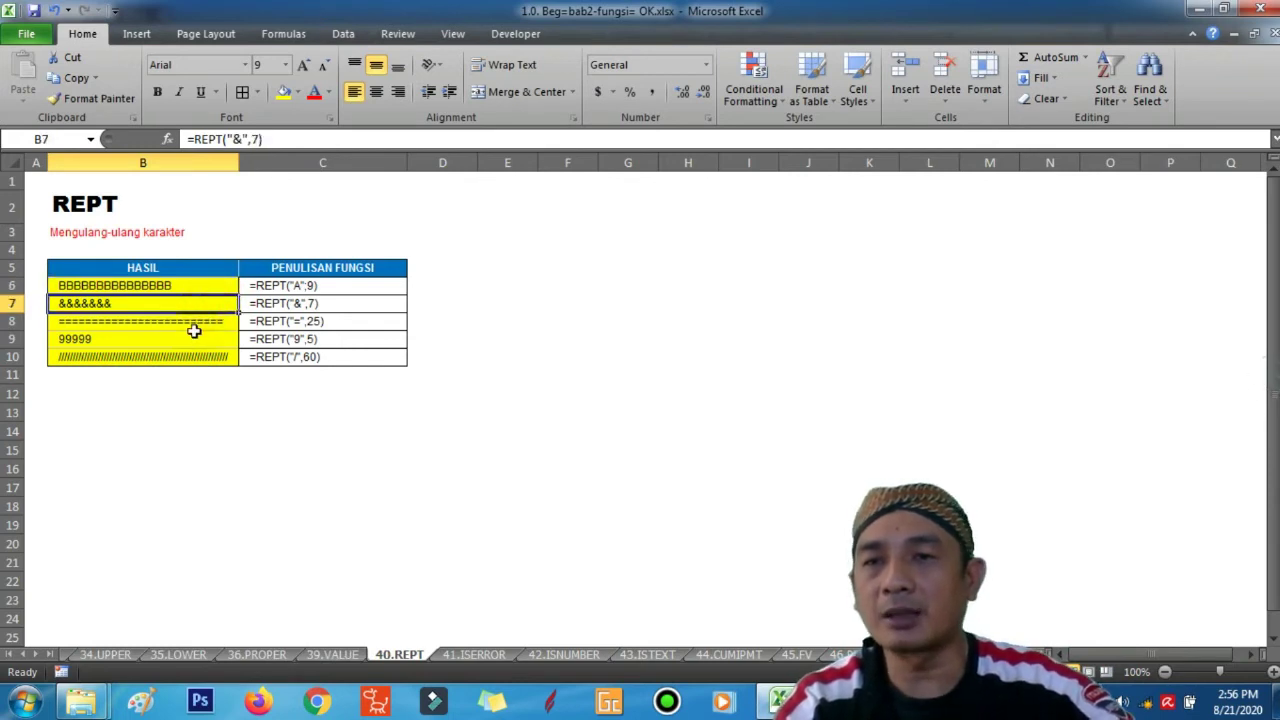
left_click(194, 324)
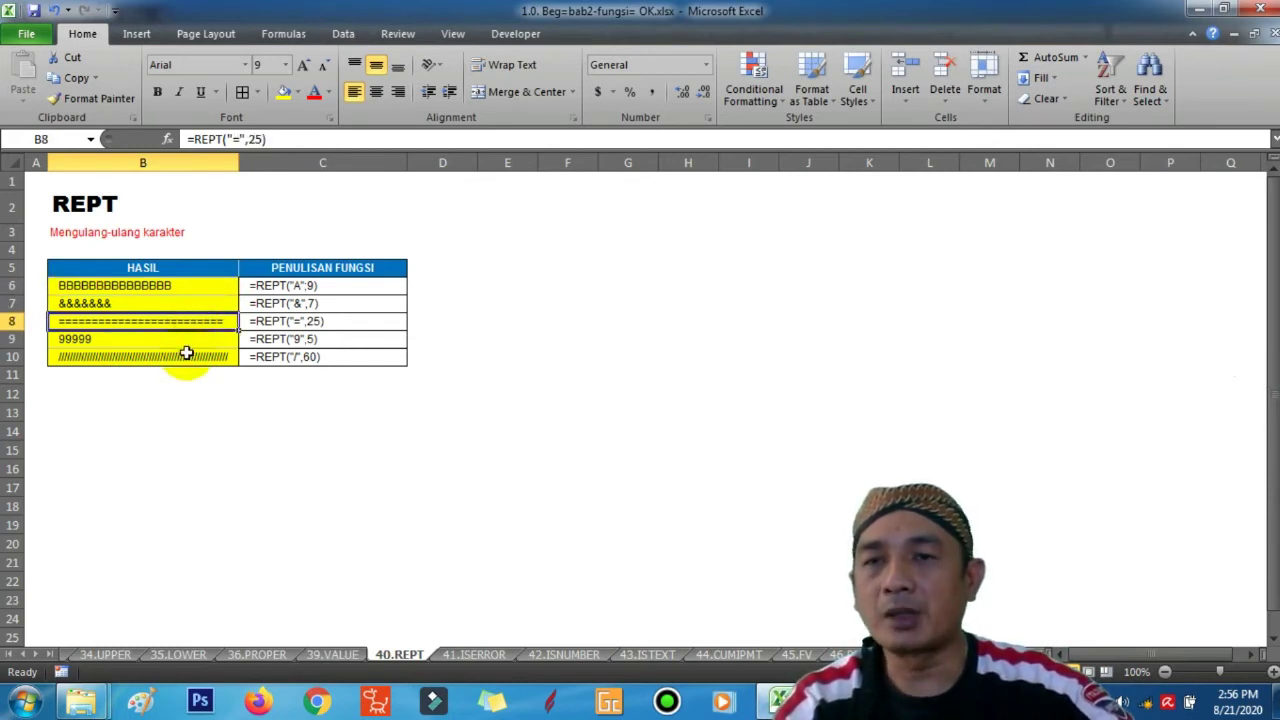
left_click(185, 342)
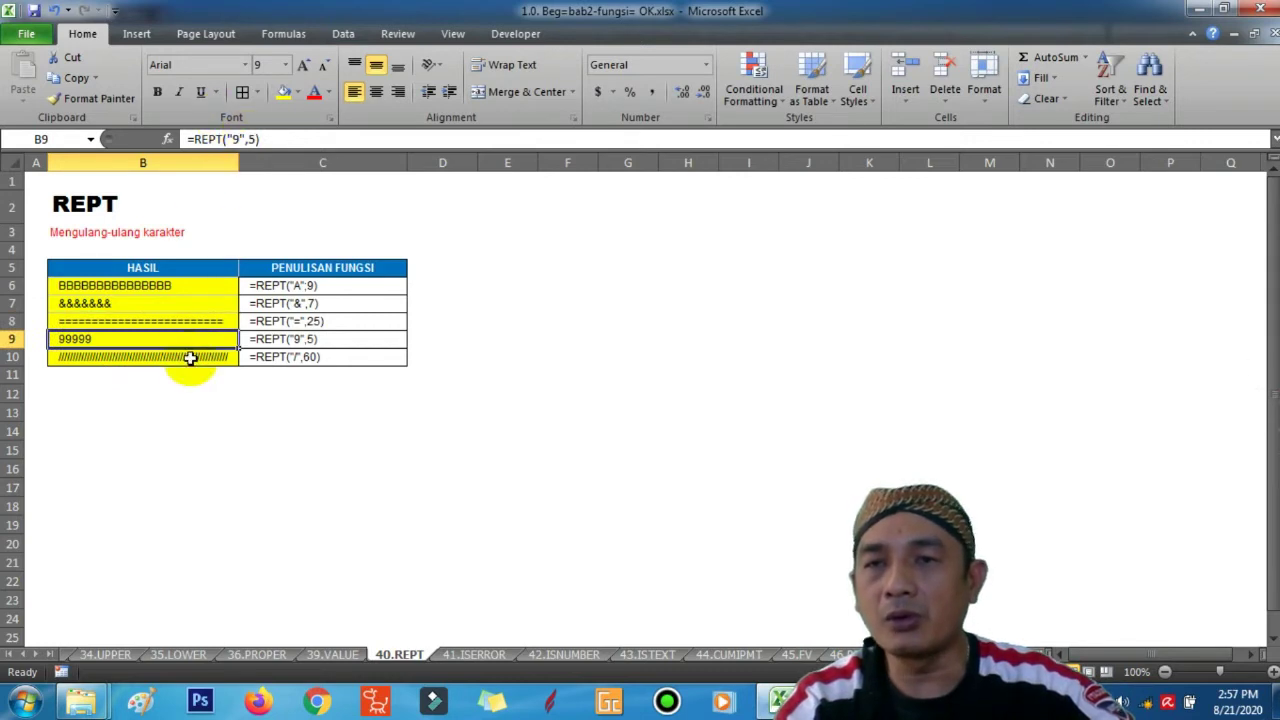
left_click(186, 360)
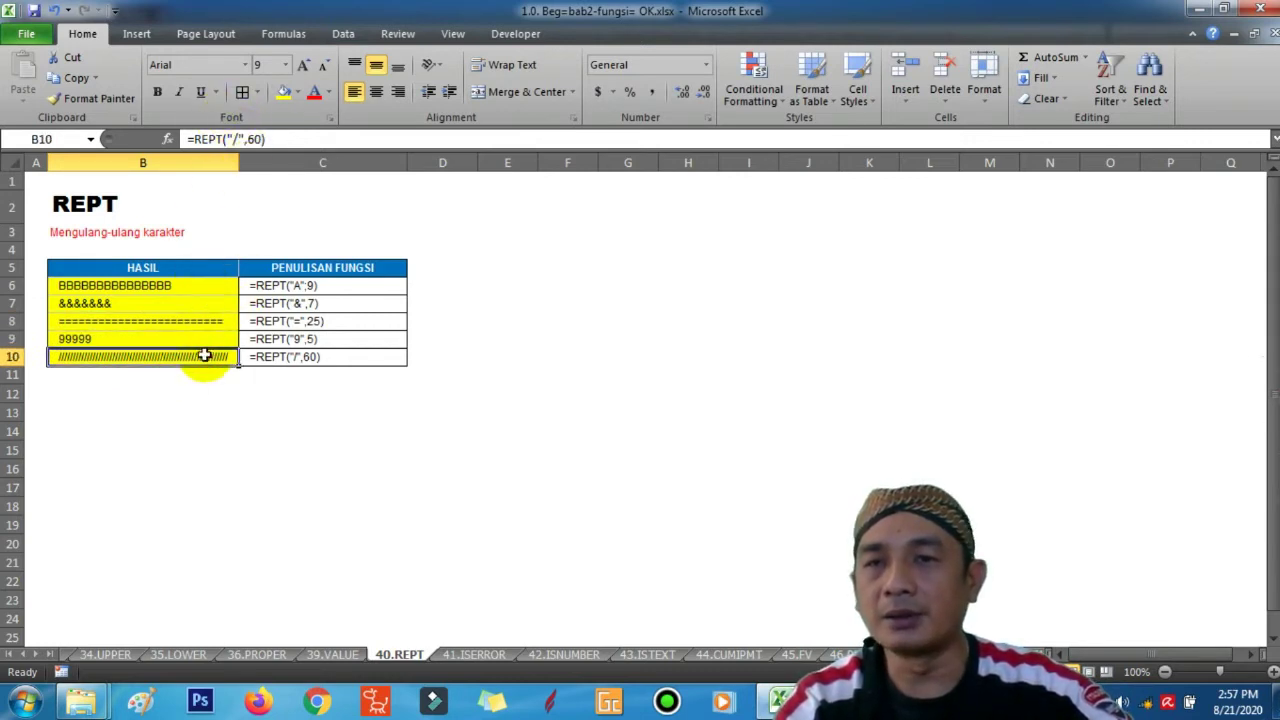
left_click(256, 138)
type("10")
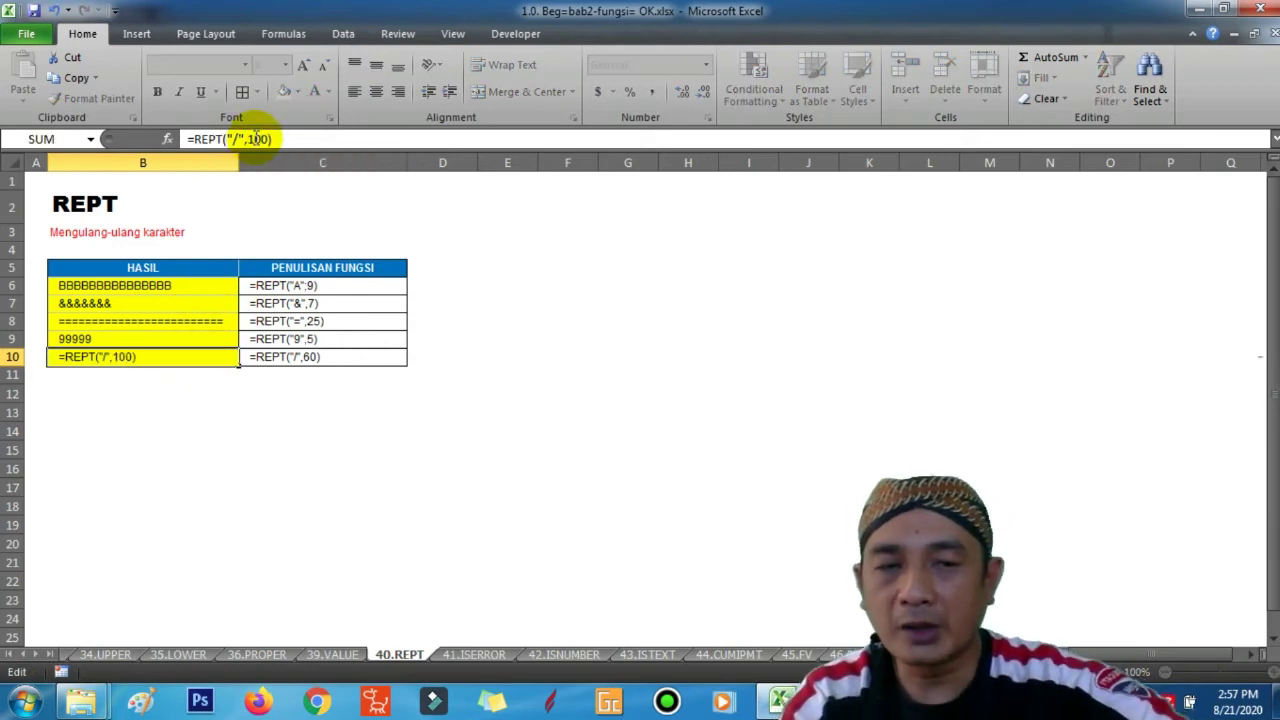
key("Return")
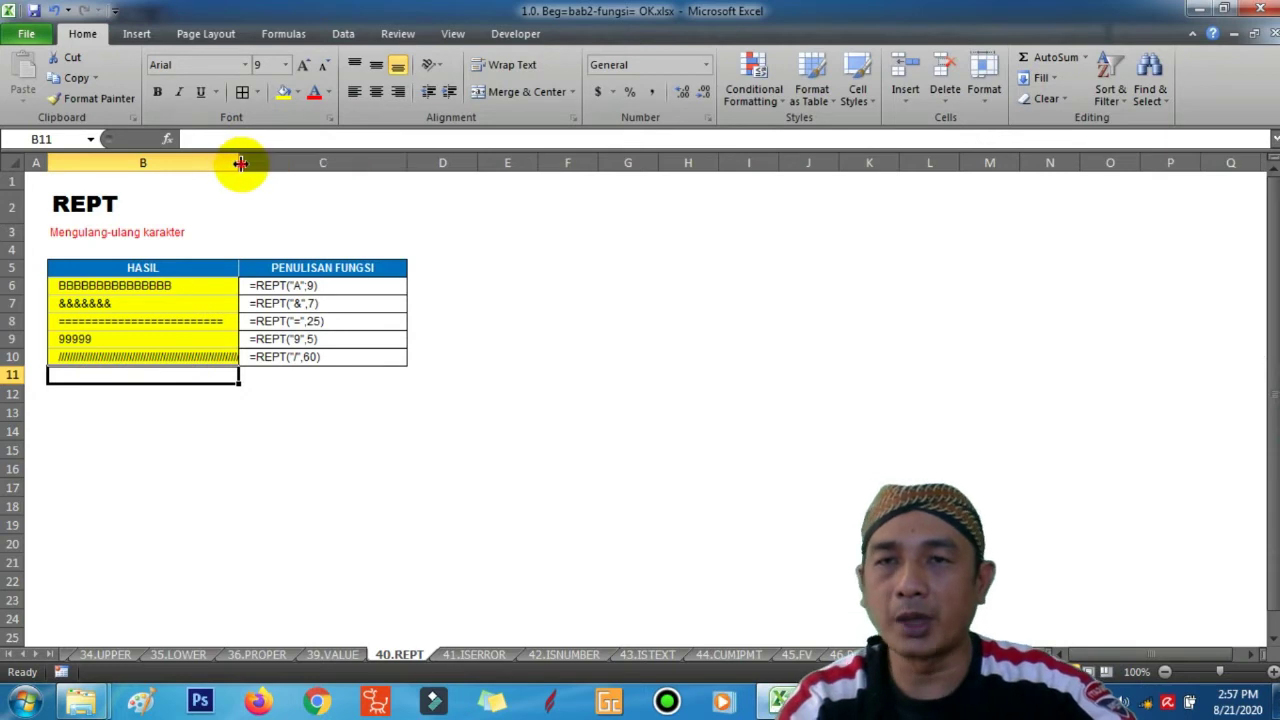
double_click(239, 162)
left_click(229, 447)
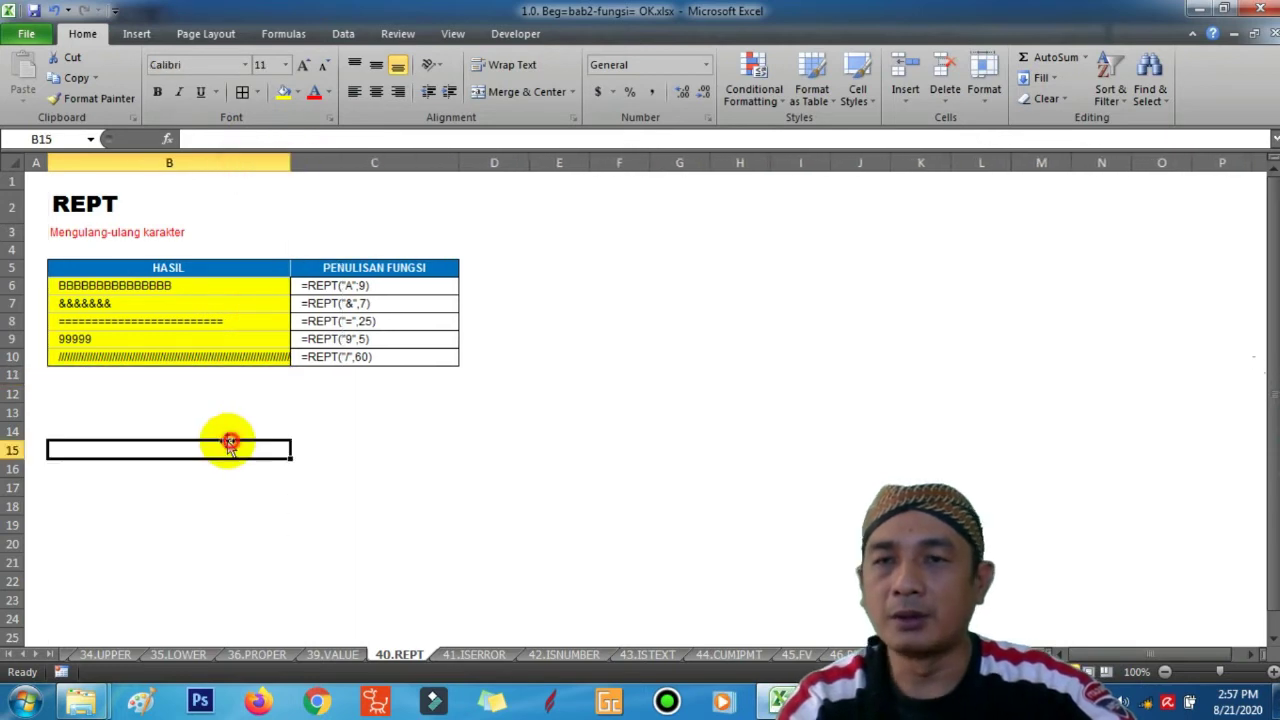
left_click(100, 205)
left_click(470, 656)
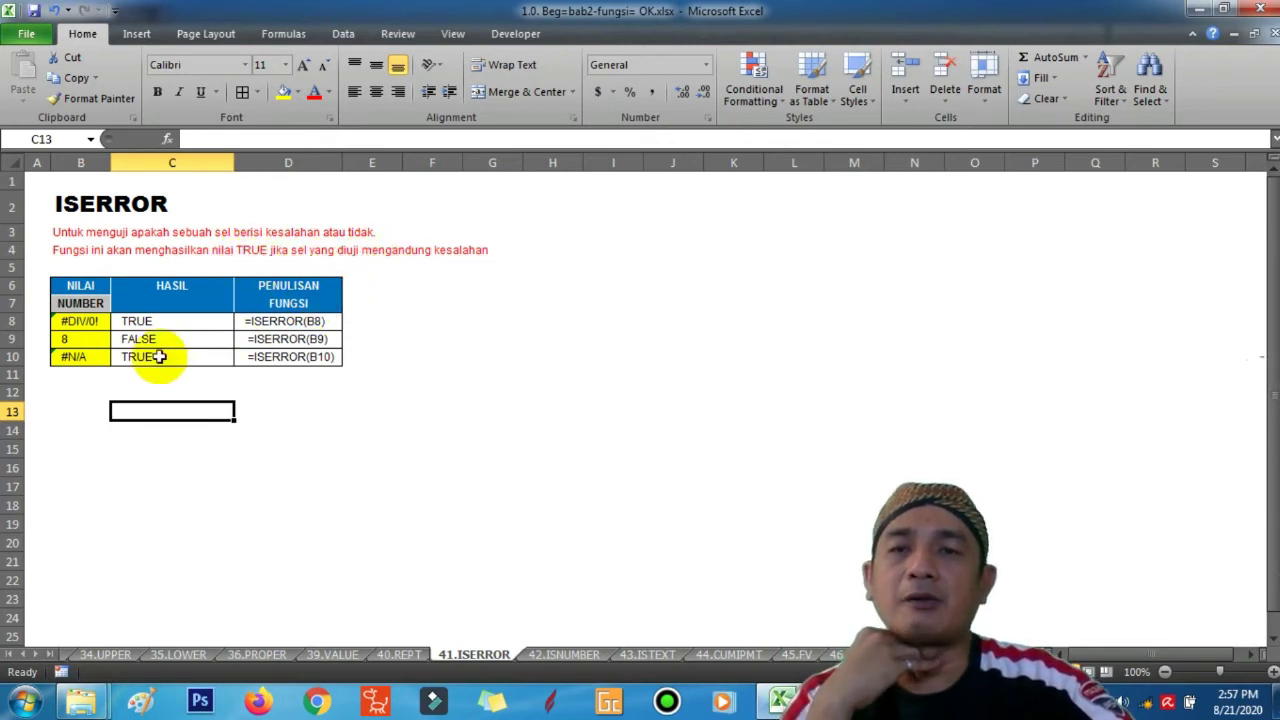
left_click(75, 324)
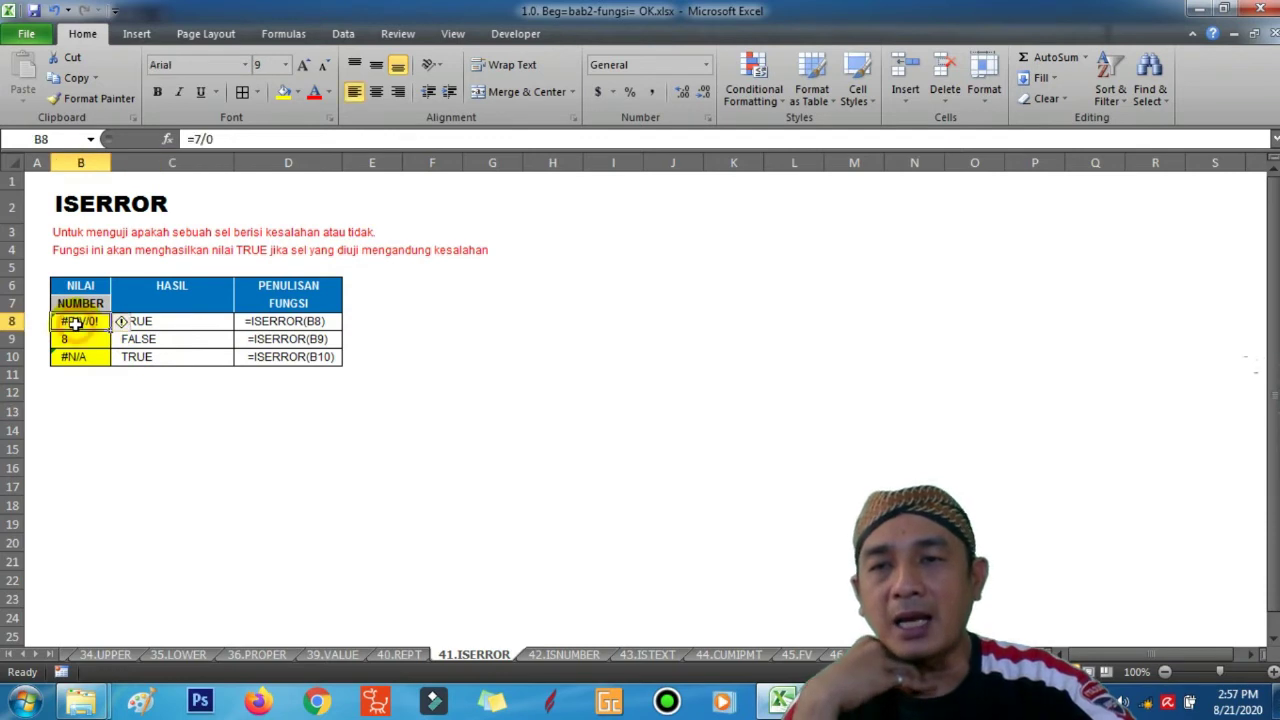
left_click(170, 326)
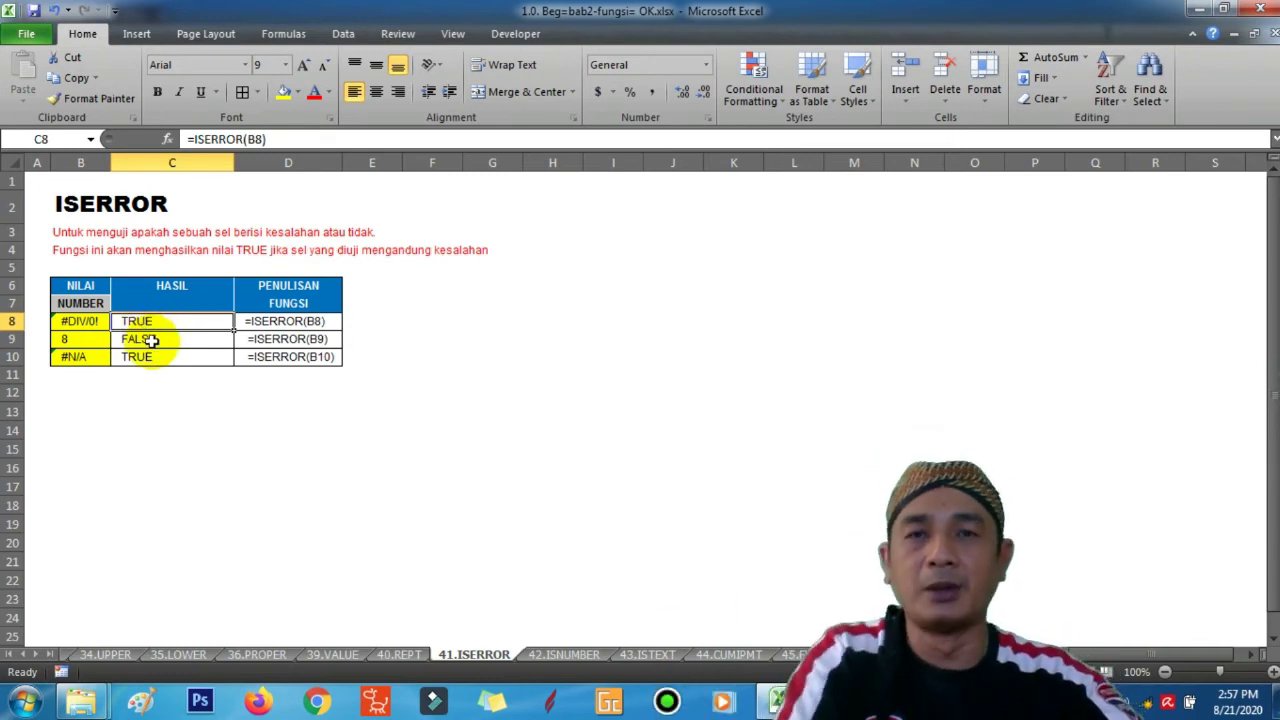
Step: Enter =ISERROR(B8) in C12 and compare it with the source values
left_click(185, 393)
type("=IS")
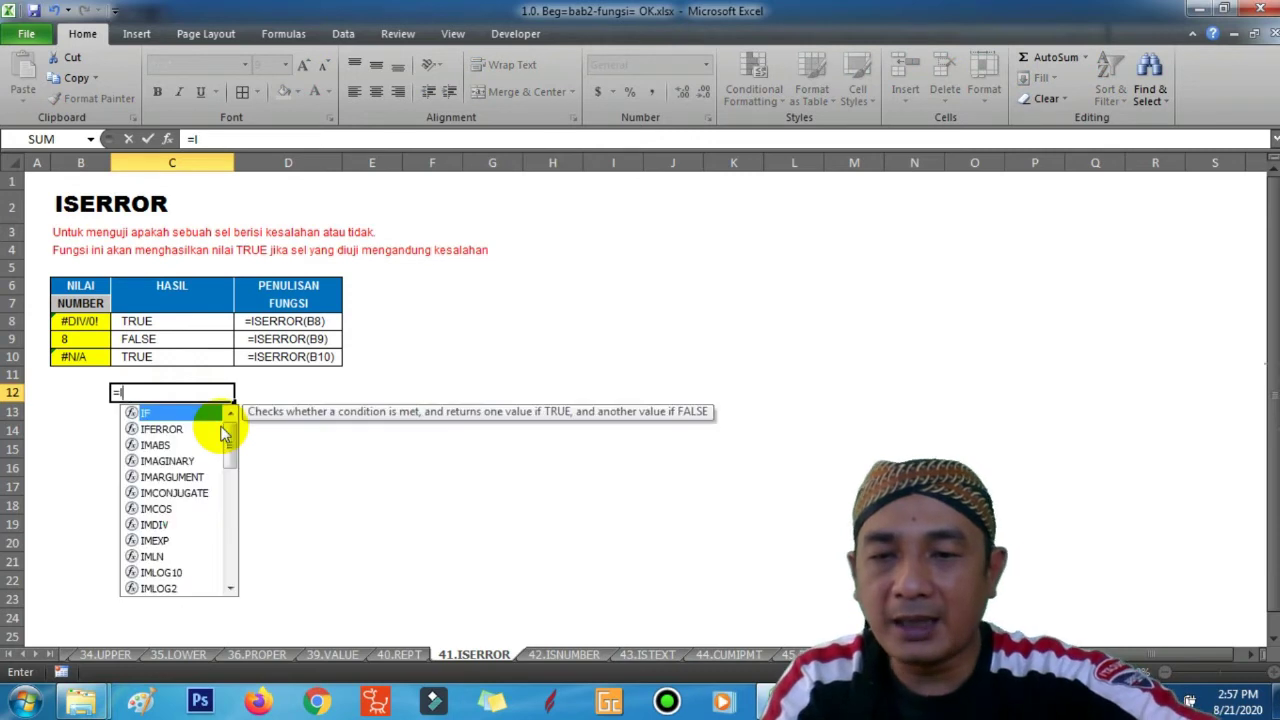
type("E")
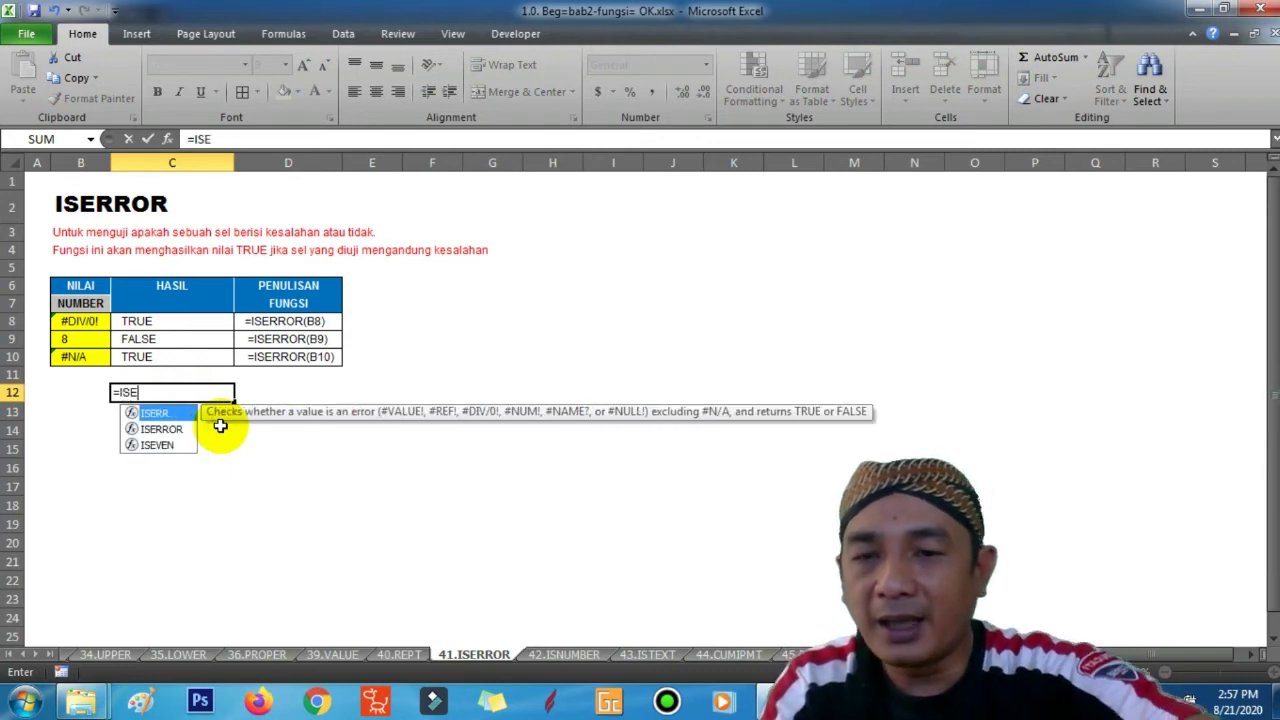
type("RROR")
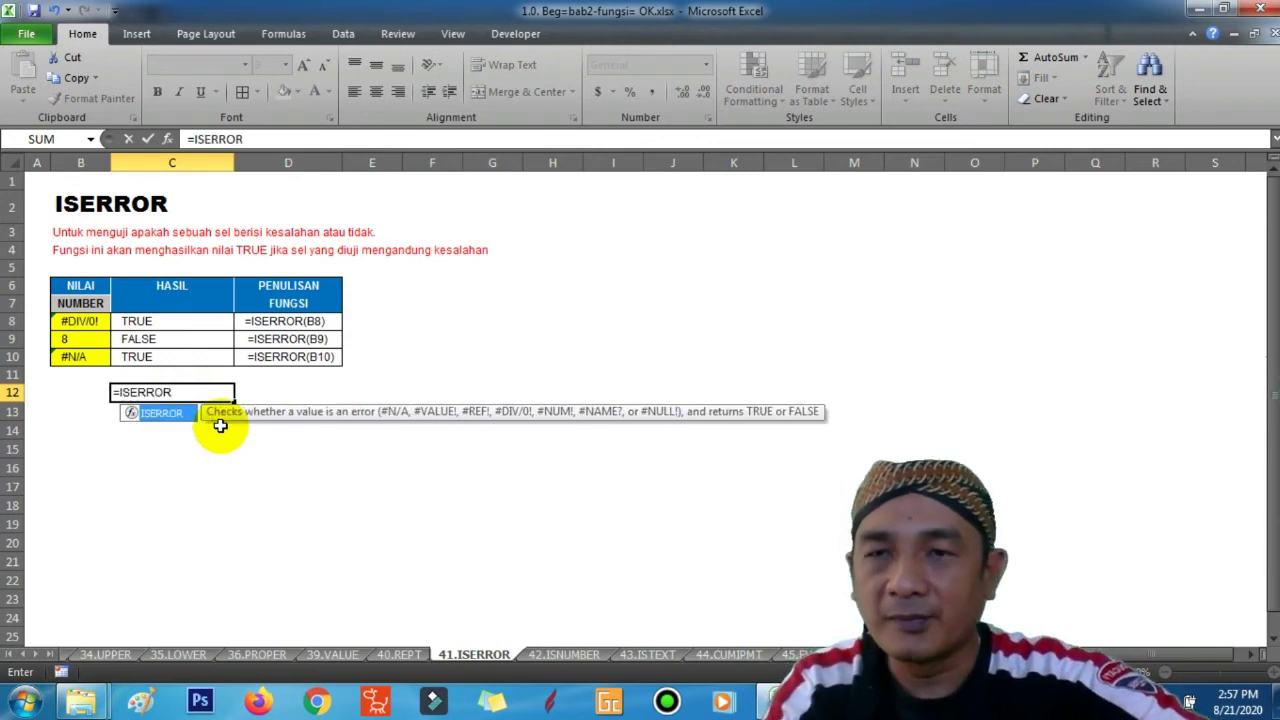
type("(")
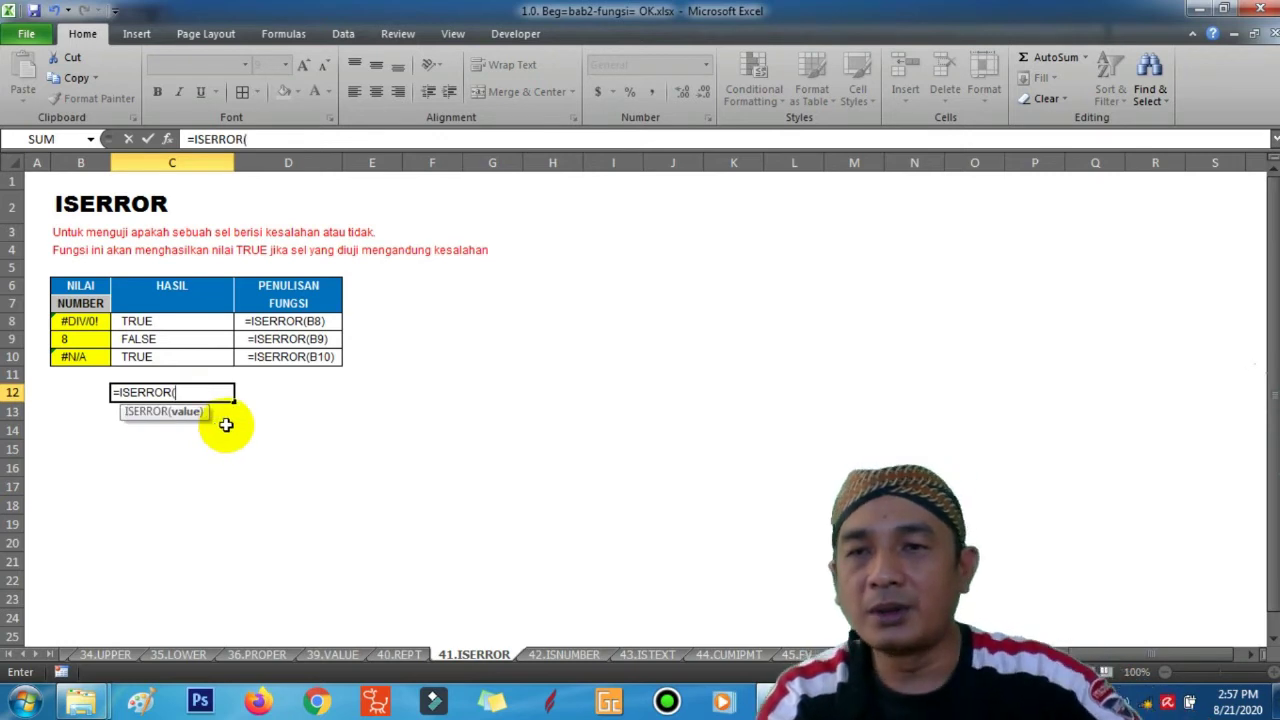
left_click(88, 322)
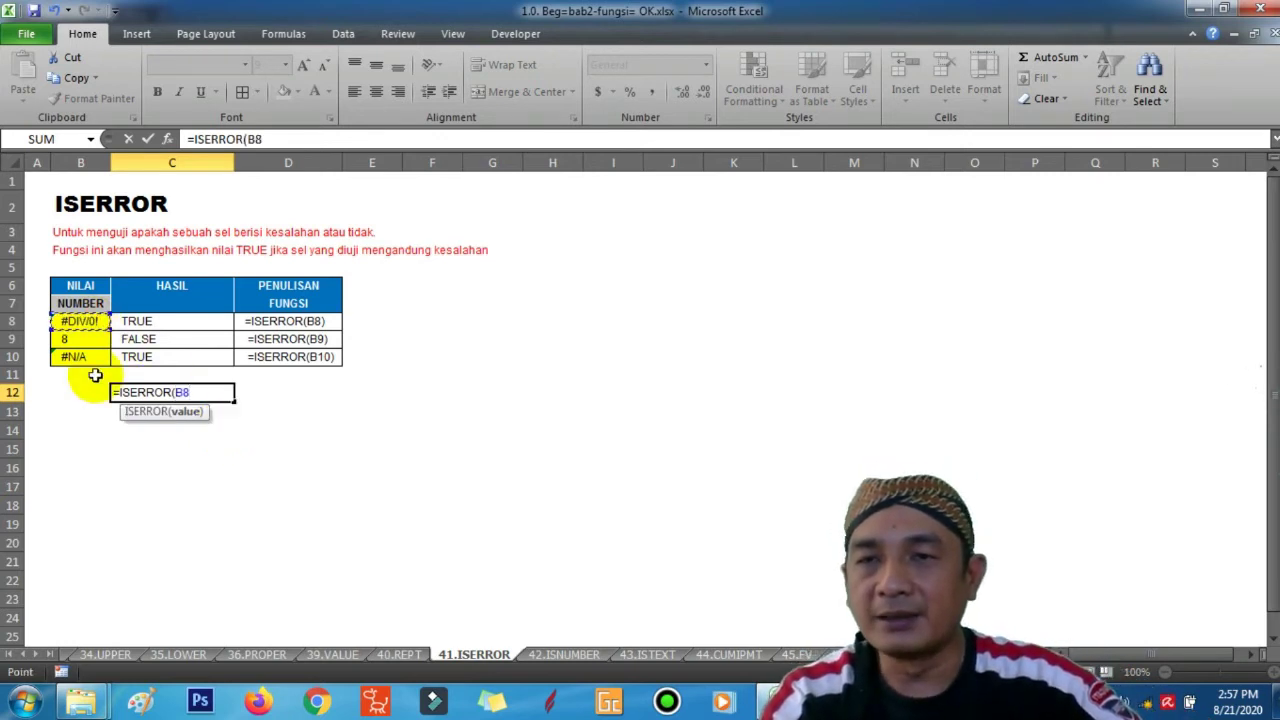
type(")")
key("Return")
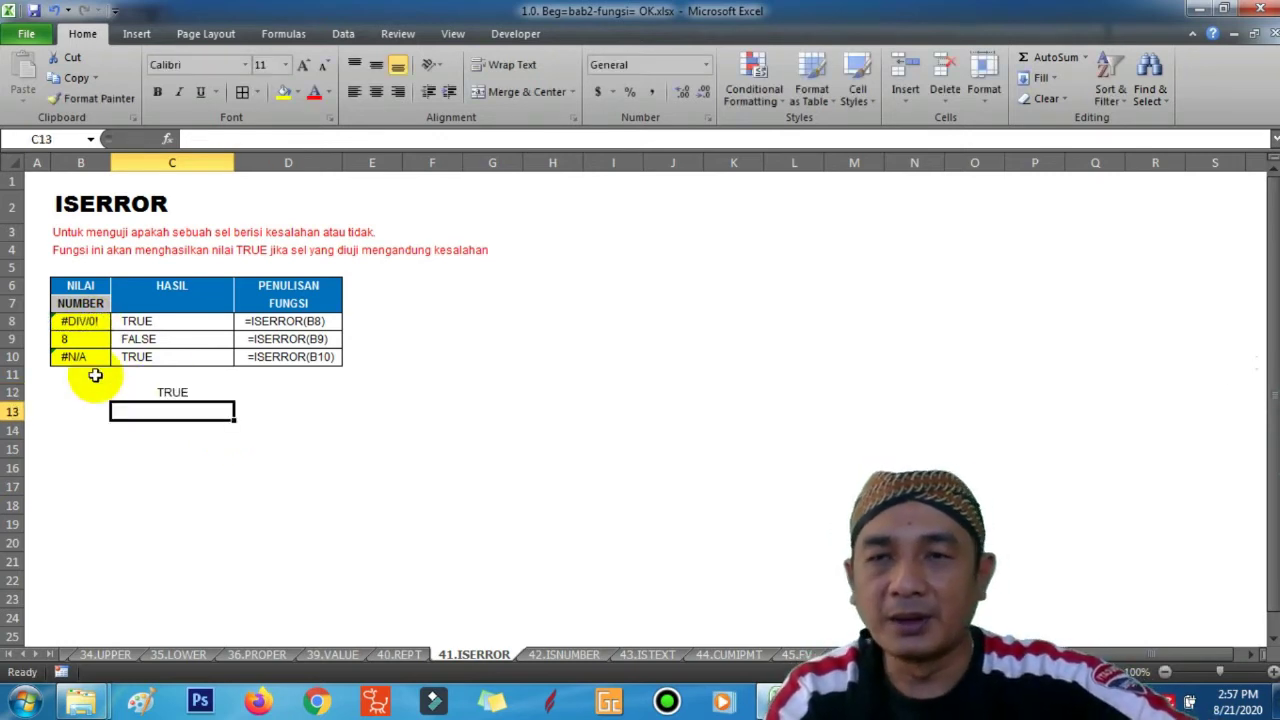
left_click(166, 390)
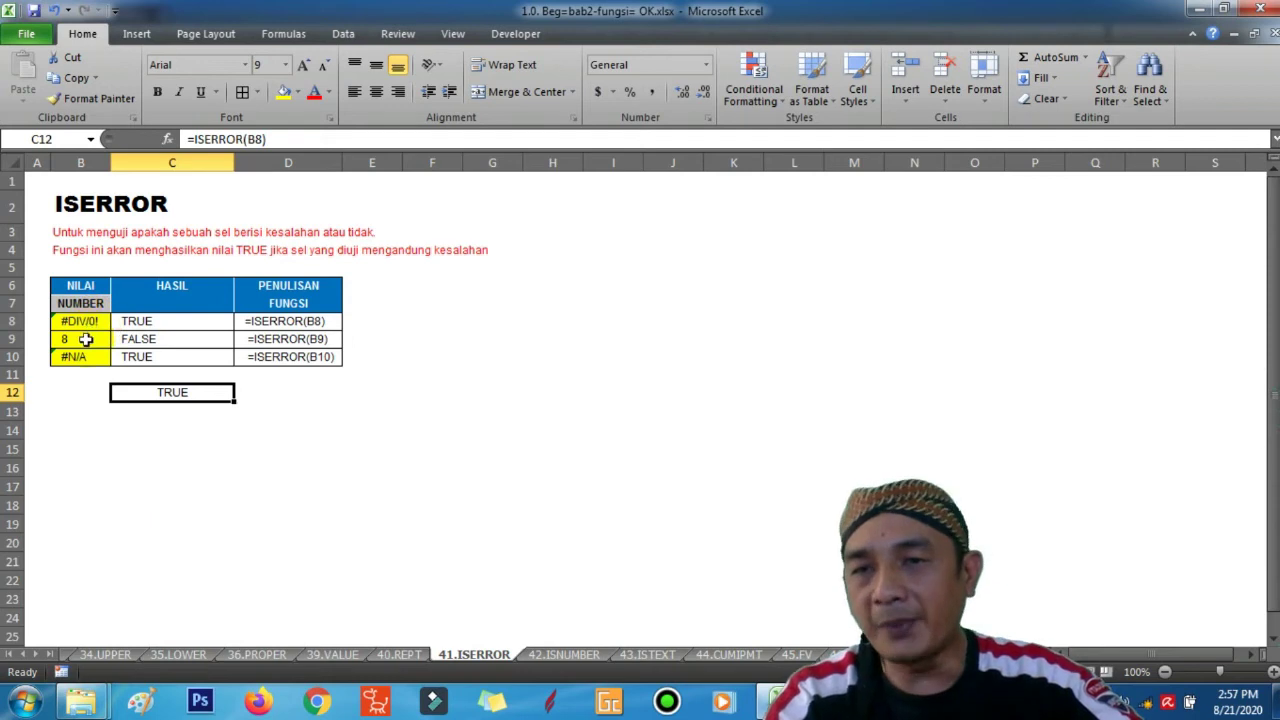
left_click(86, 339)
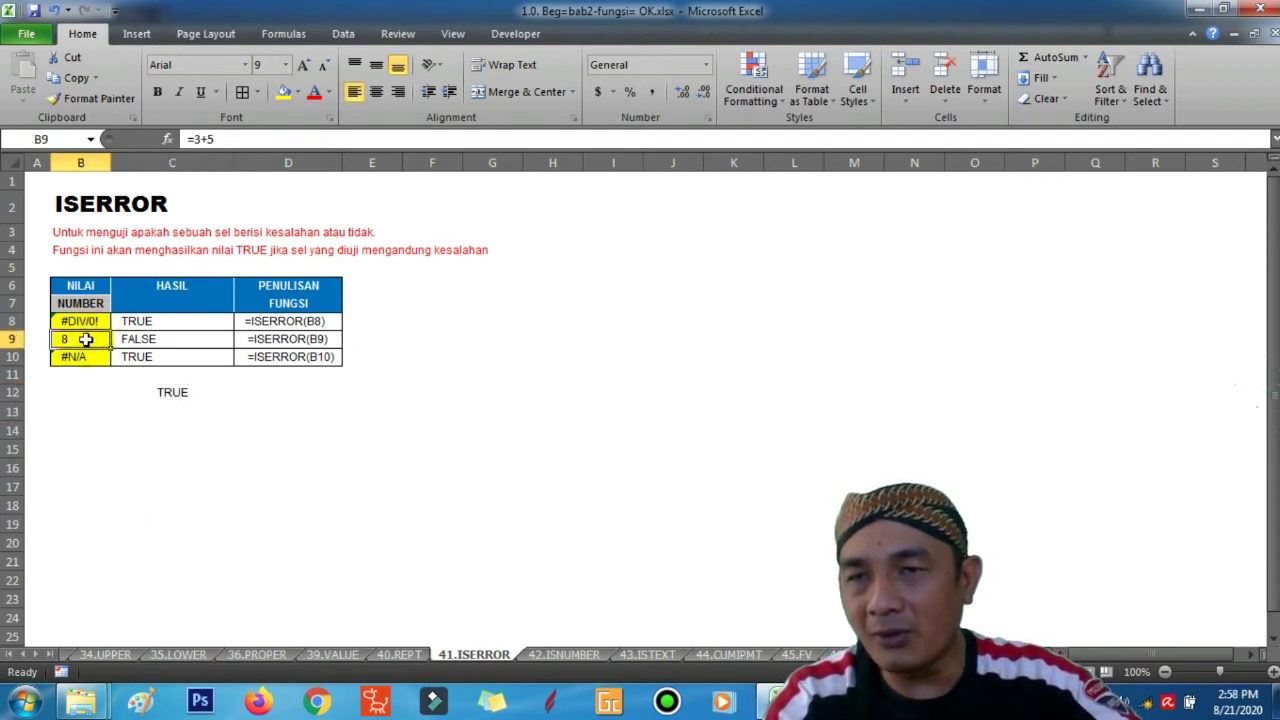
left_click(143, 391)
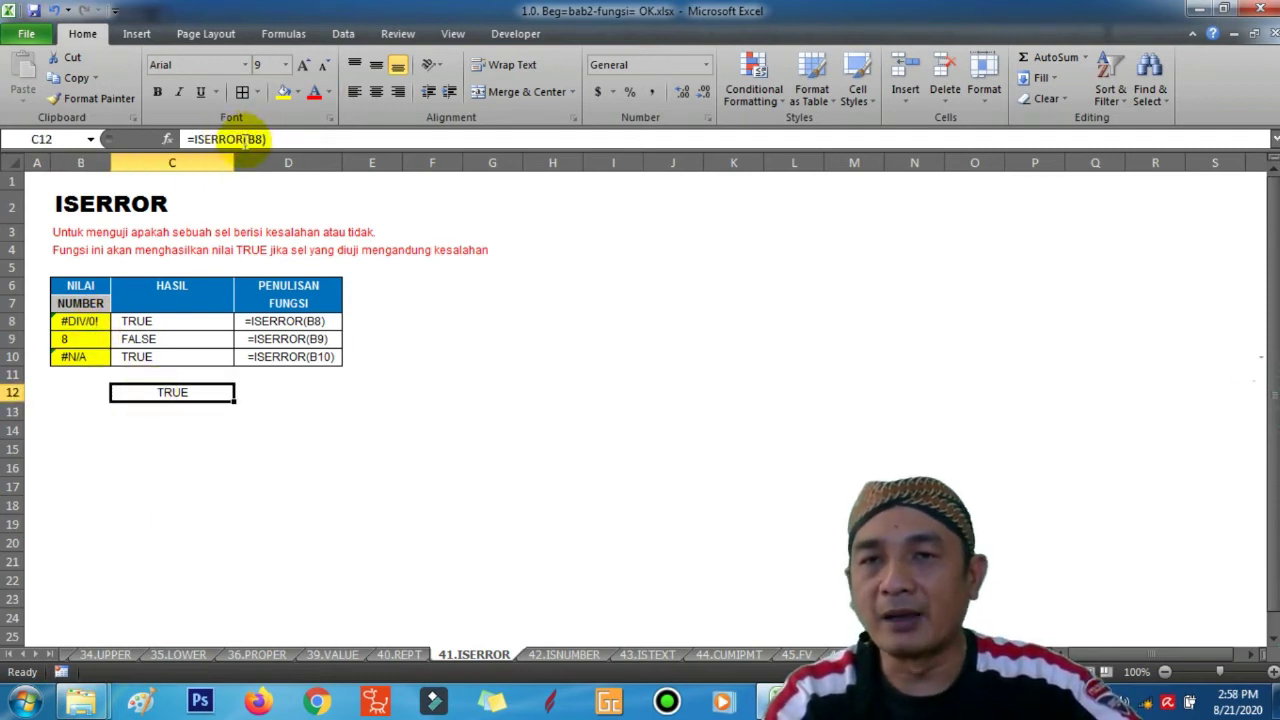
Step: Change C12 to =ISERROR(B9) so it returns FALSE, then recheck B8 and C8
left_click(262, 139)
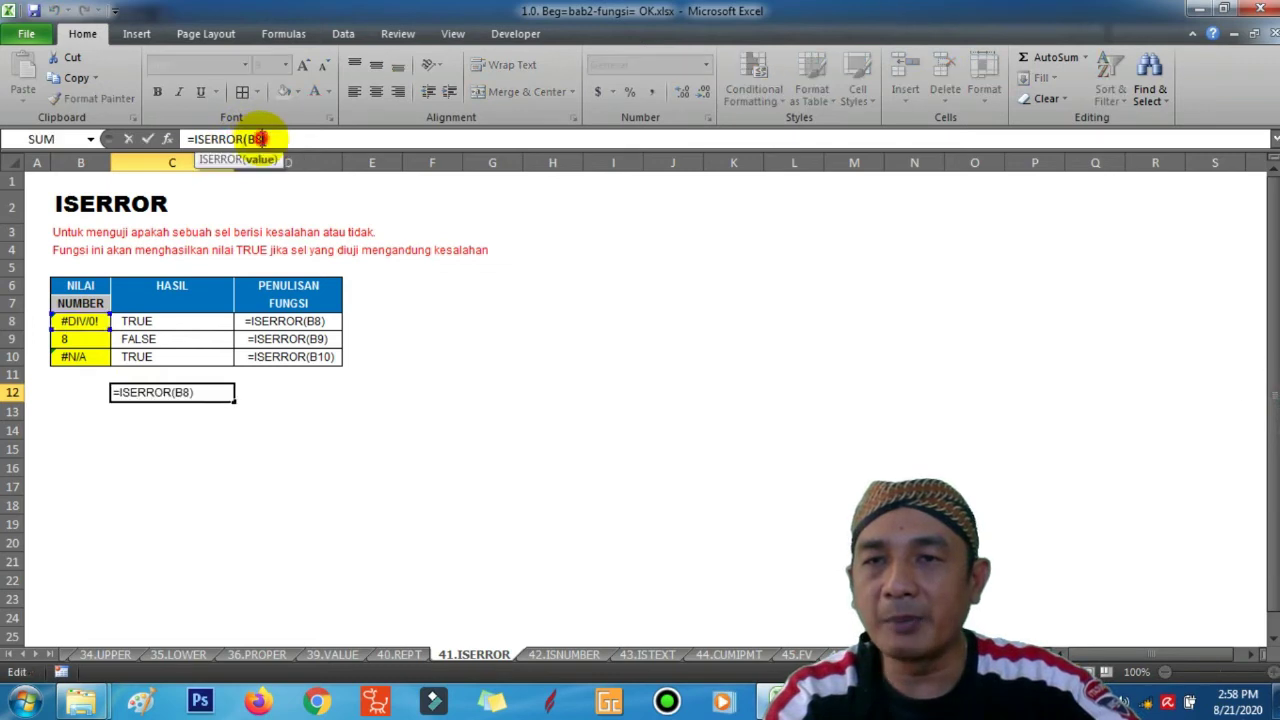
key("BackSpace")
key("BackSpace")
type("B9")
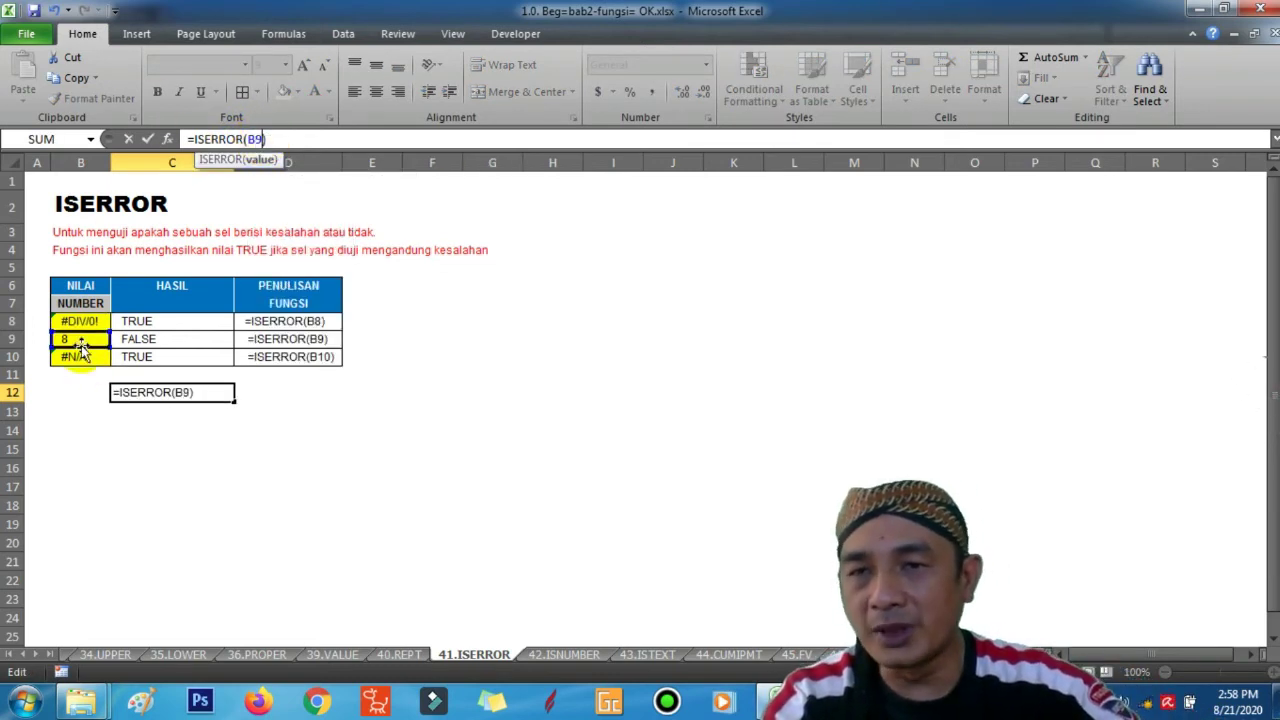
key("Return")
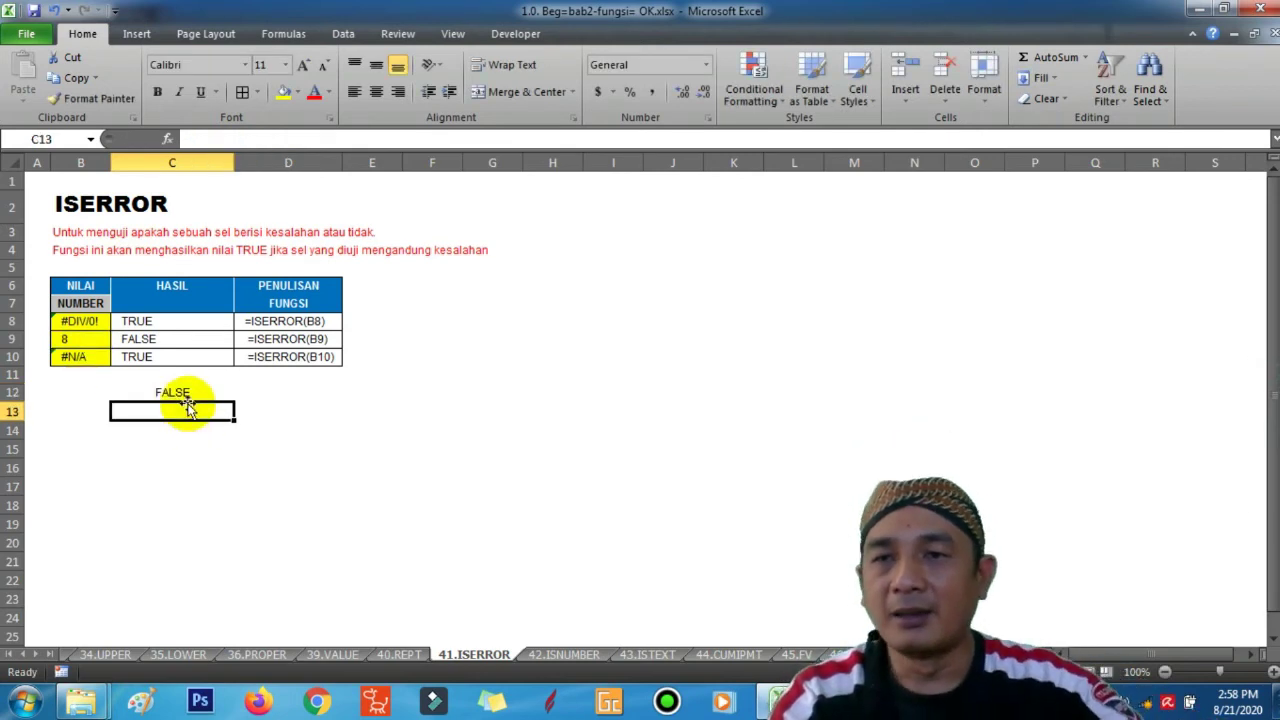
left_click(182, 392)
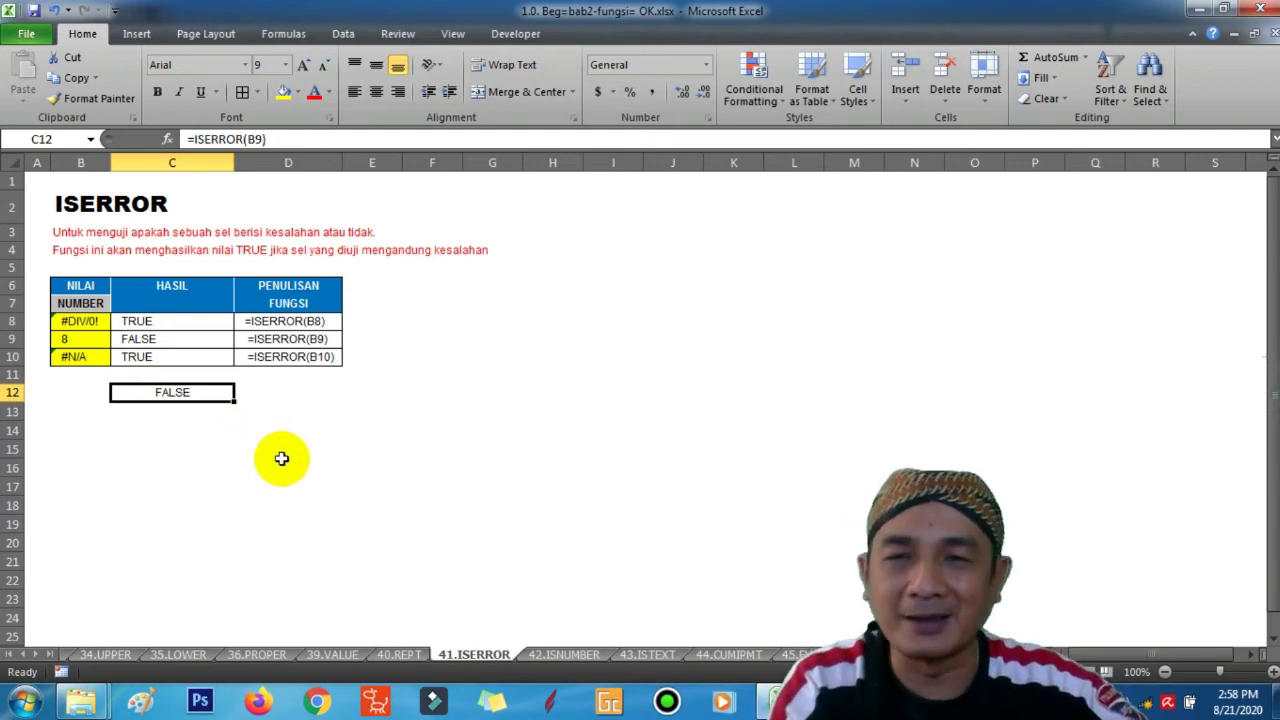
left_click(96, 321)
left_click(181, 322)
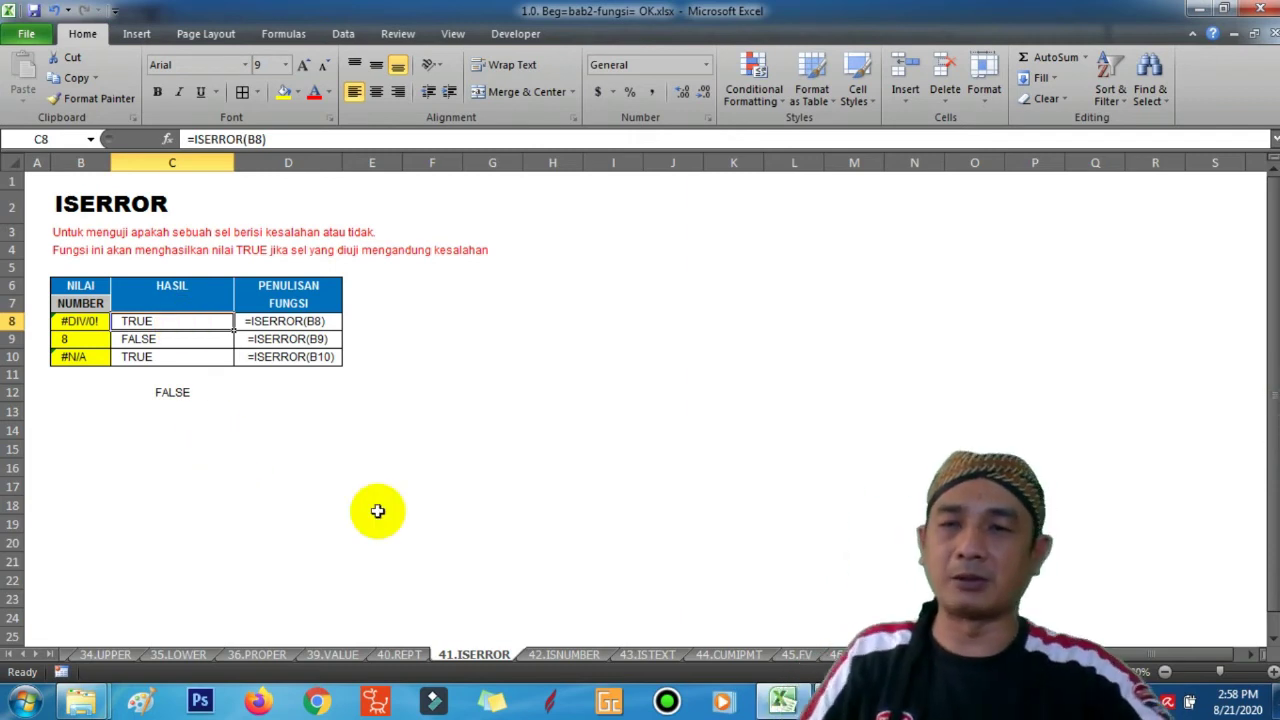
Step: On the 42.ISNUMBER sheet, check the ISNUMBER formulas for 2000 in B7 and 'test' in B9
left_click(560, 650)
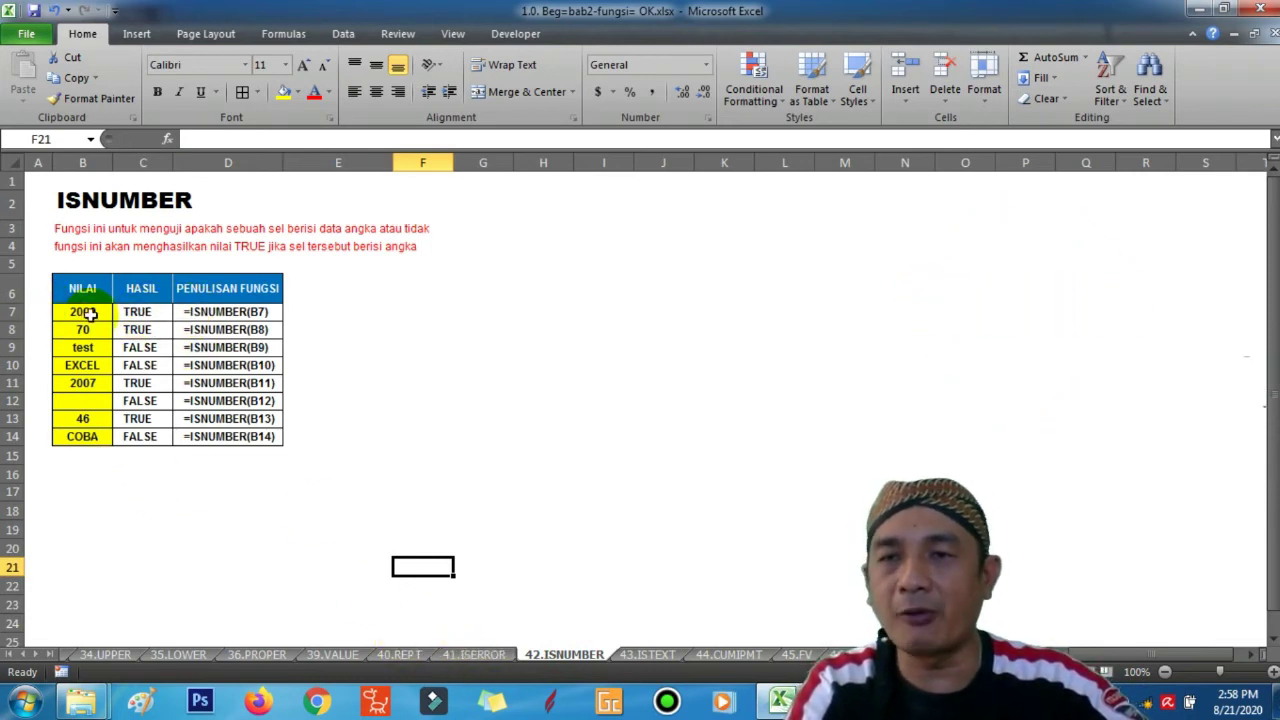
left_click(88, 311)
left_click(137, 311)
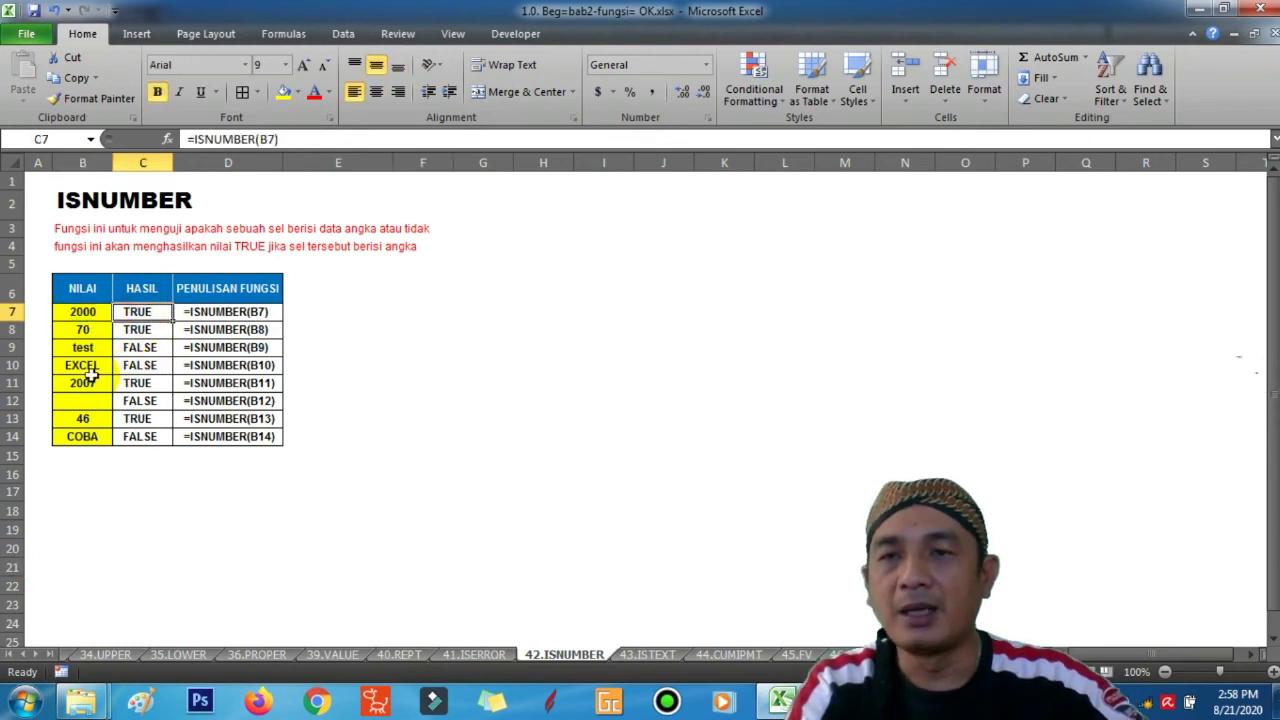
left_click(74, 349)
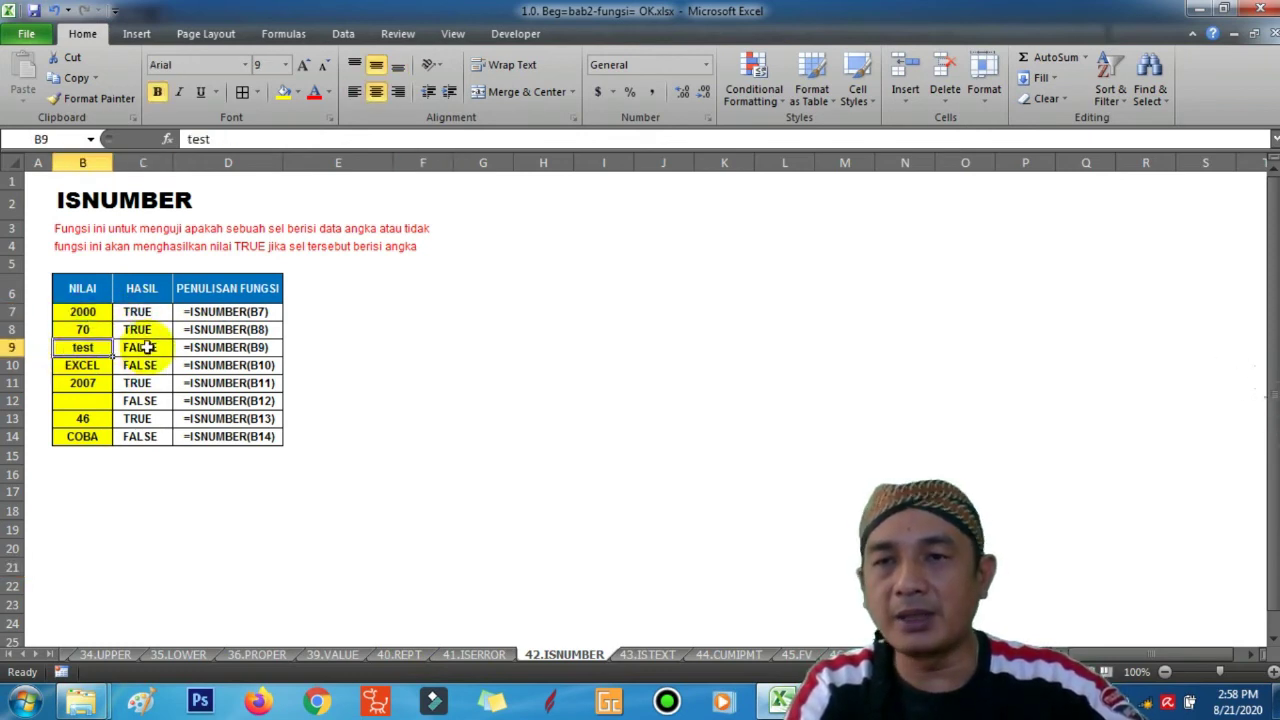
left_click(147, 347)
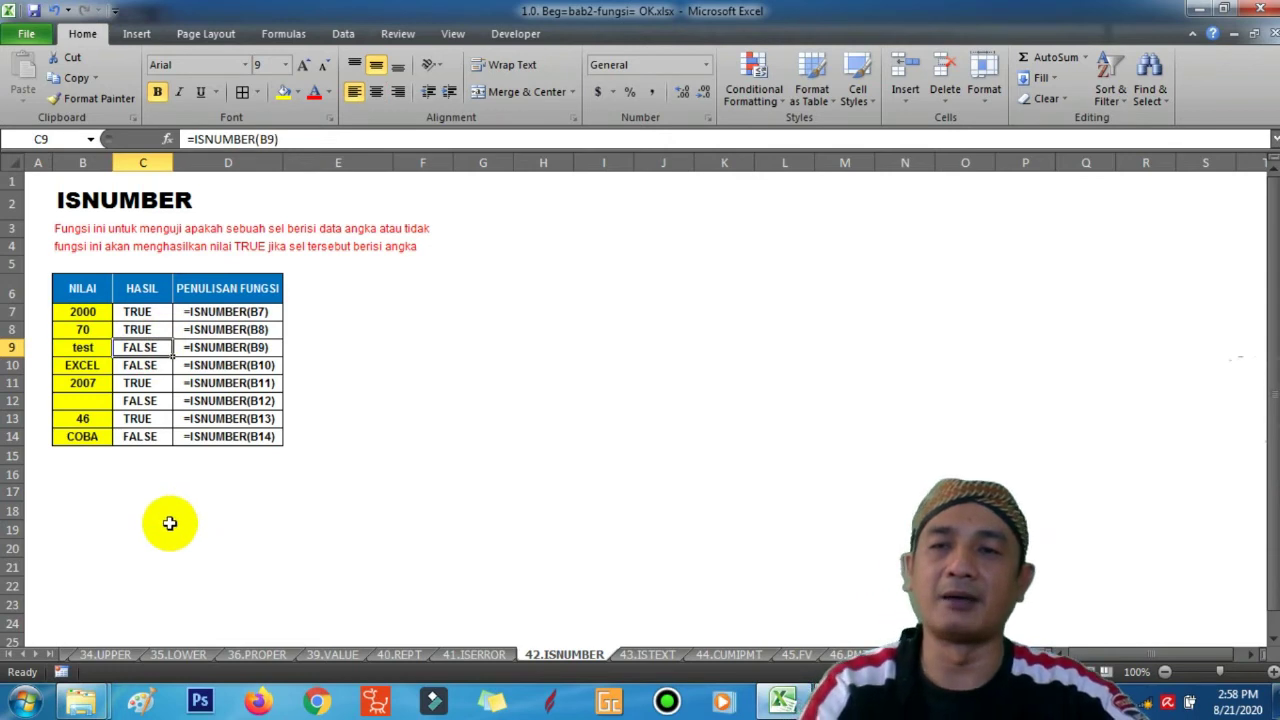
Step: Check 46 in B13 and the ISNUMBER result for empty B12, then select the written formulas in D7:D14
left_click(86, 418)
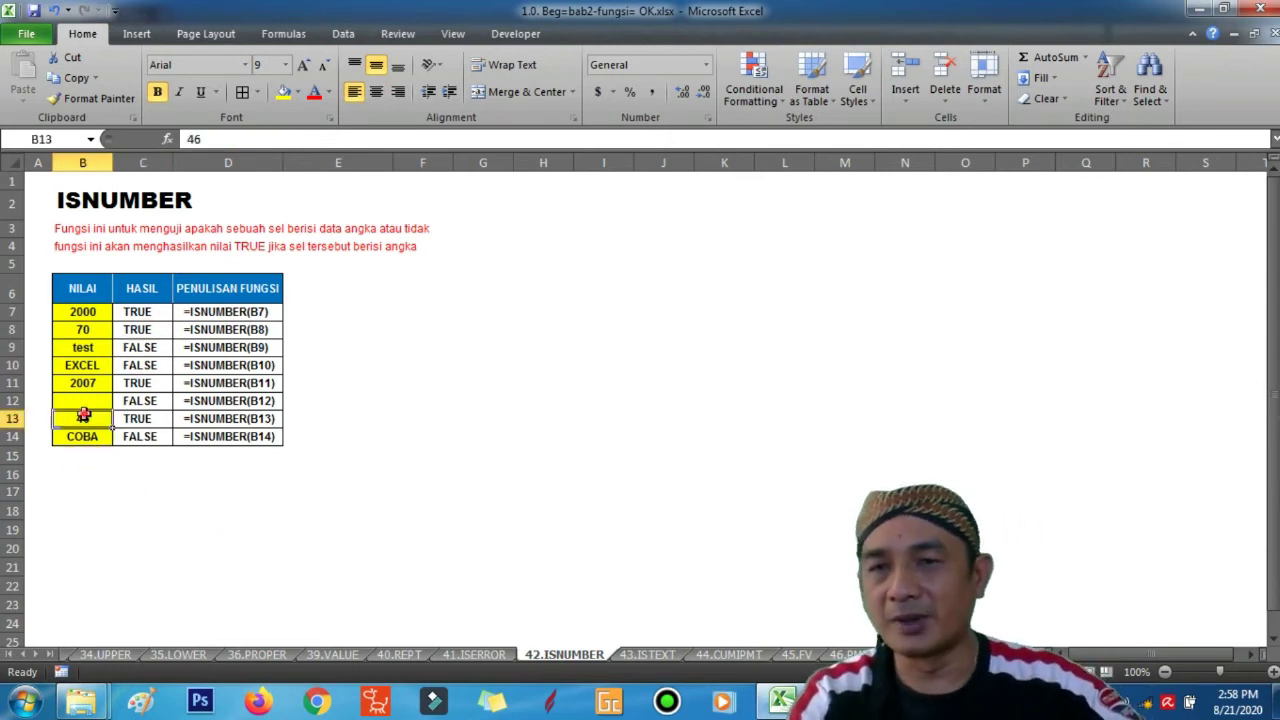
left_click(82, 395)
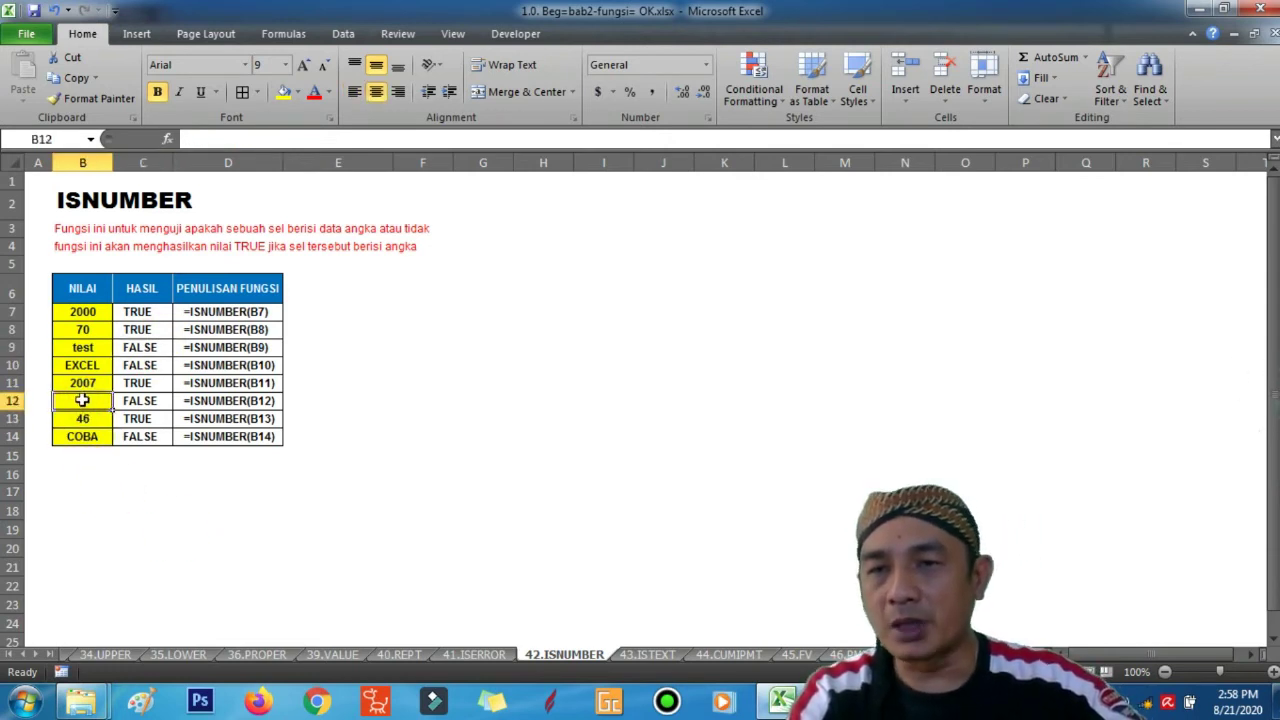
left_click(155, 401)
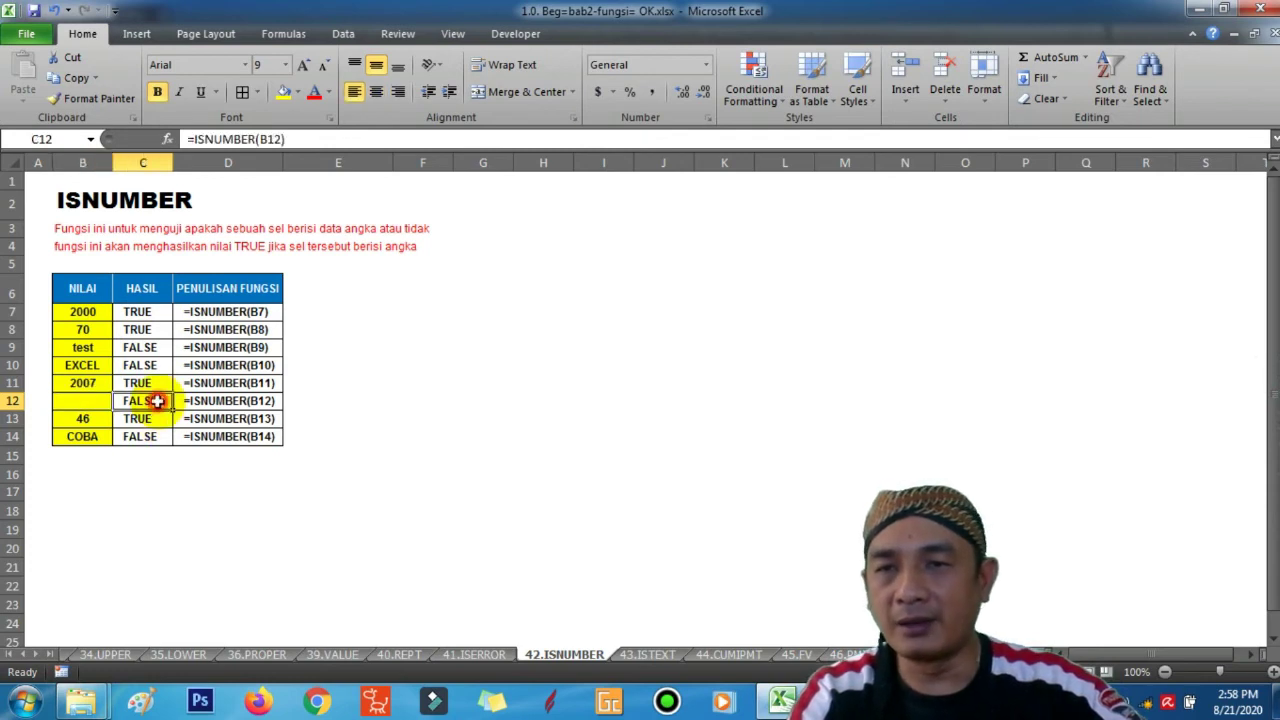
left_click_drag(225, 312, 228, 450)
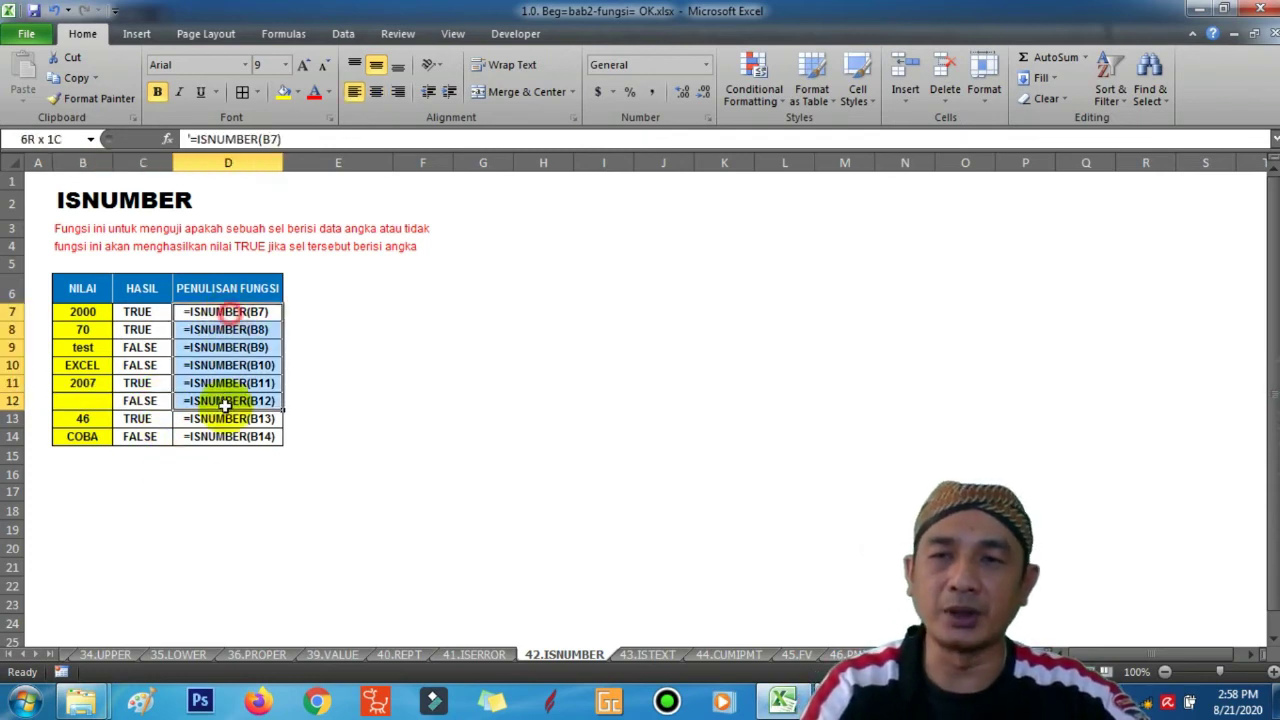
left_click(661, 654)
Step: Inspect the ISTEXT results for 2000 in B7 and EXCEL in B10, plus D10's written formula
left_click(212, 464)
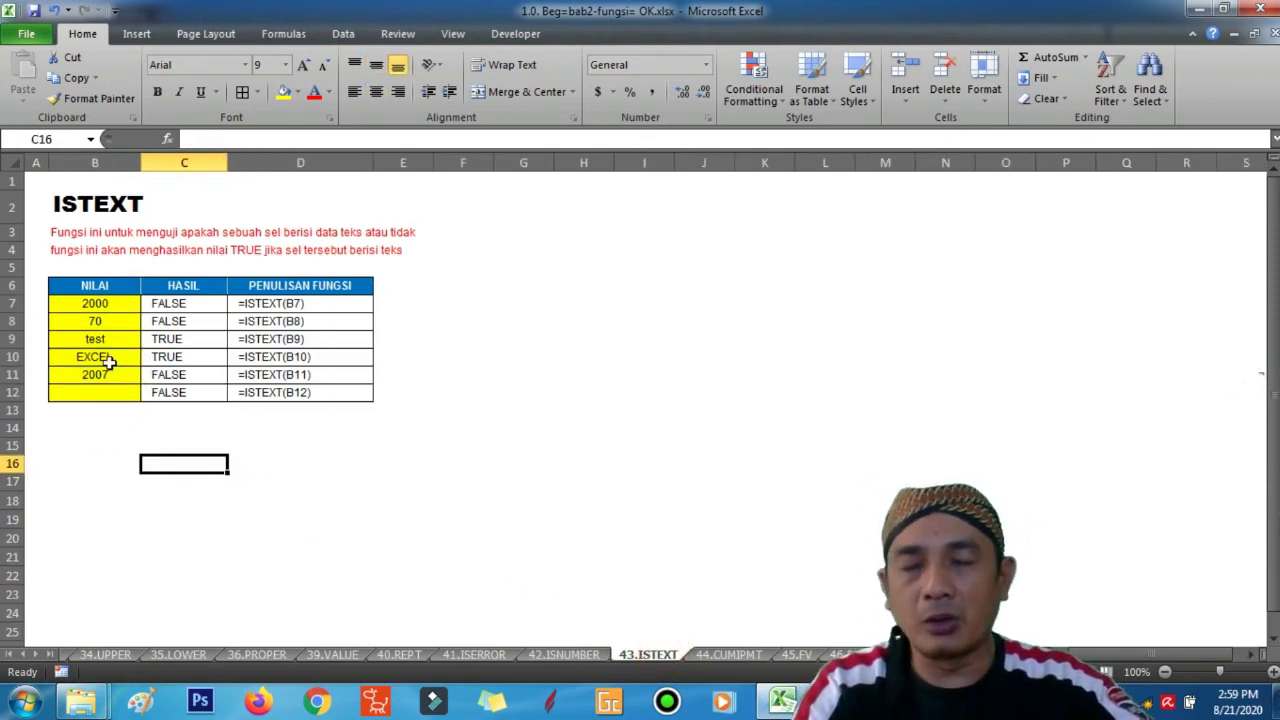
left_click(100, 304)
left_click(168, 303)
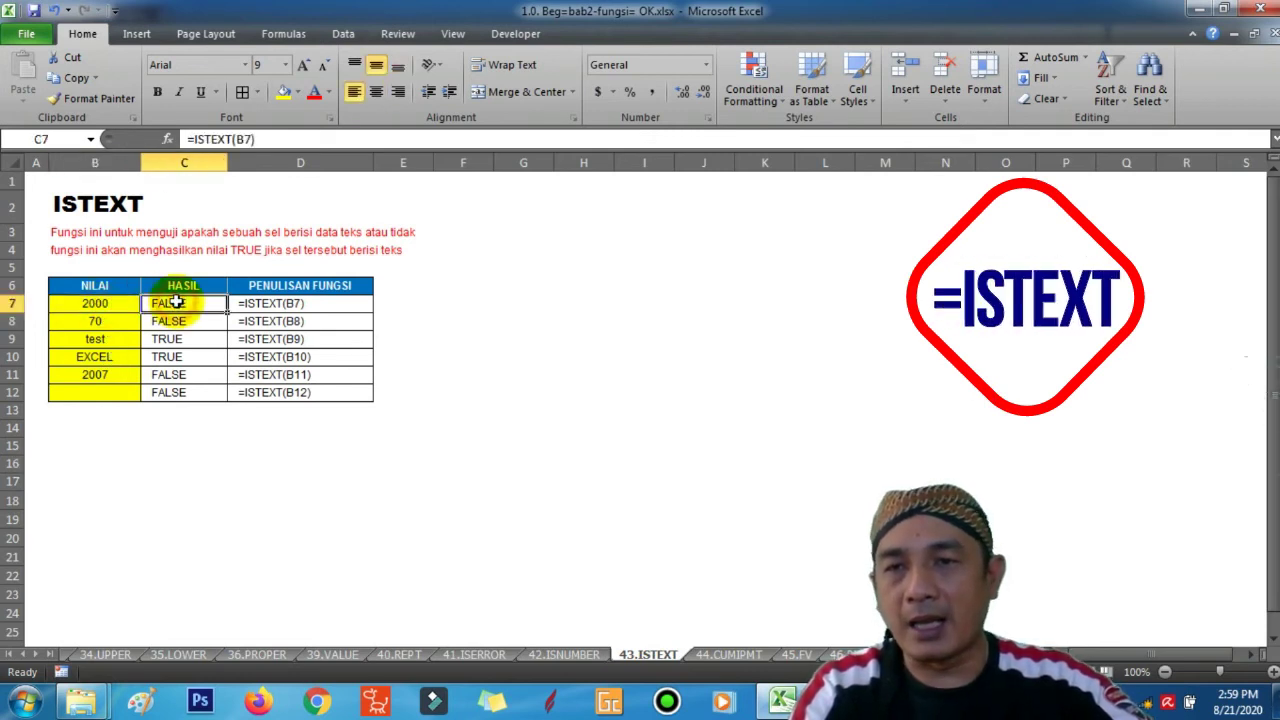
left_click(106, 358)
left_click(166, 356)
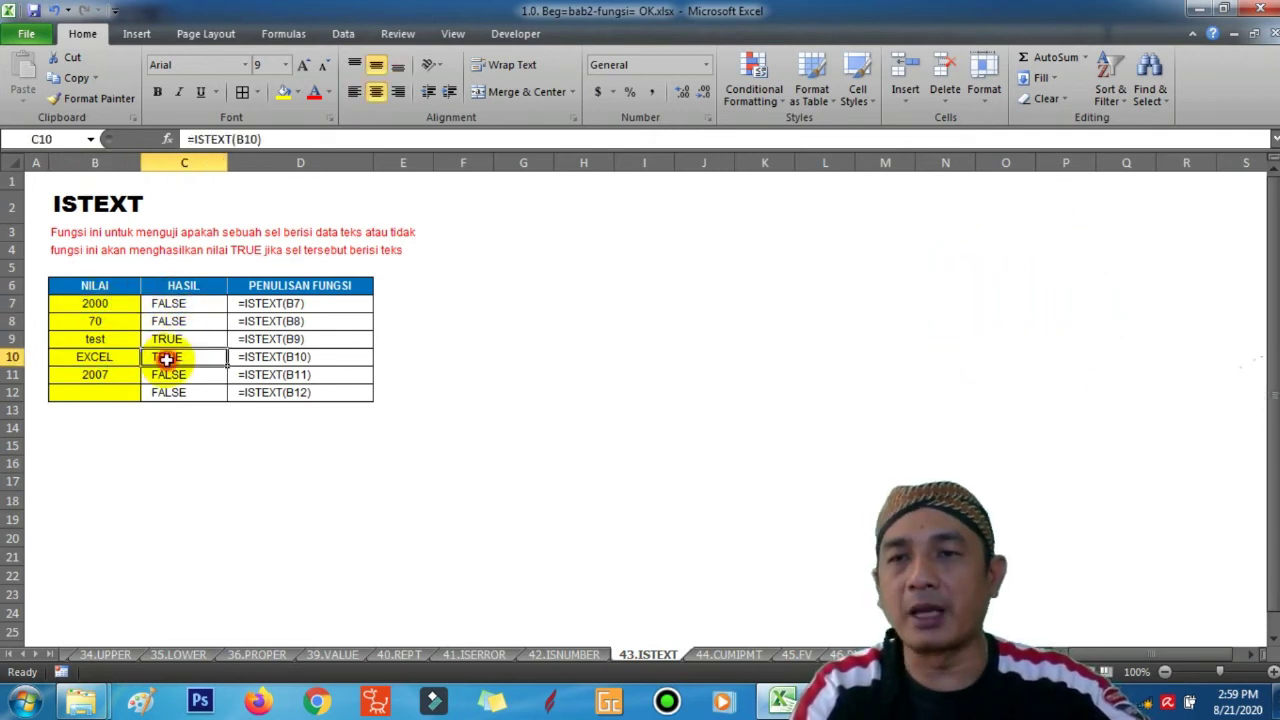
left_click(260, 360)
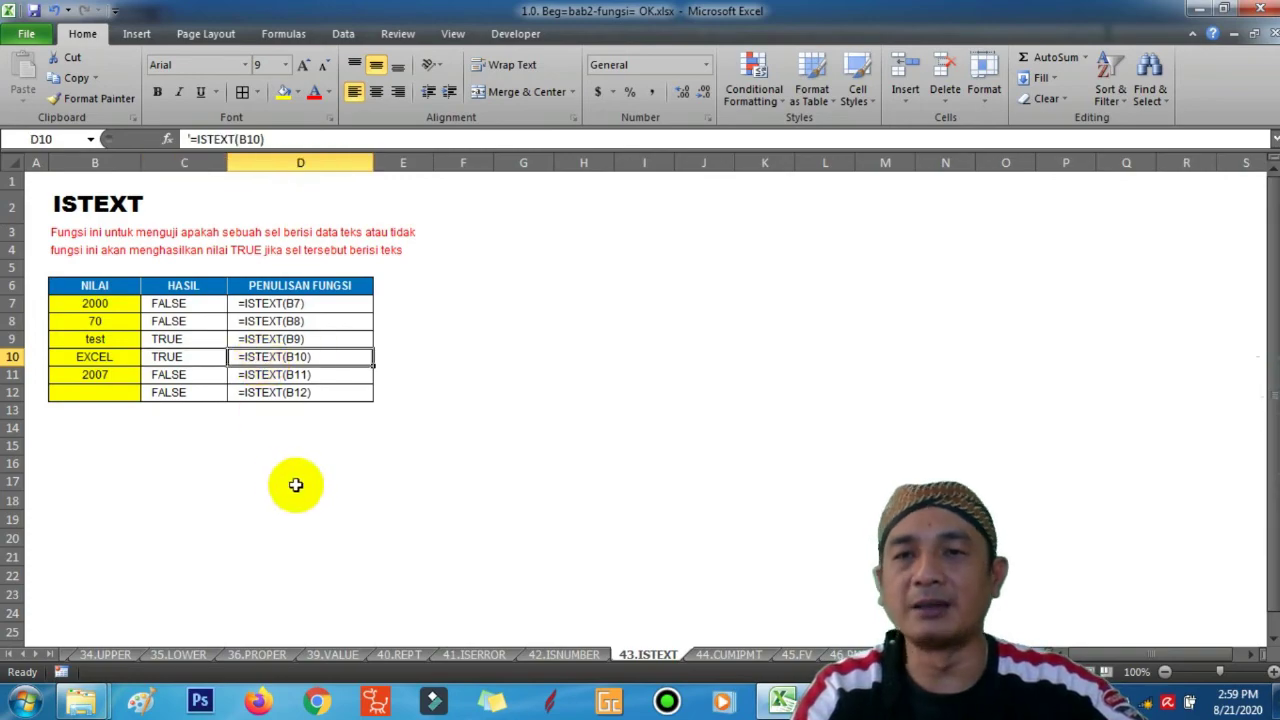